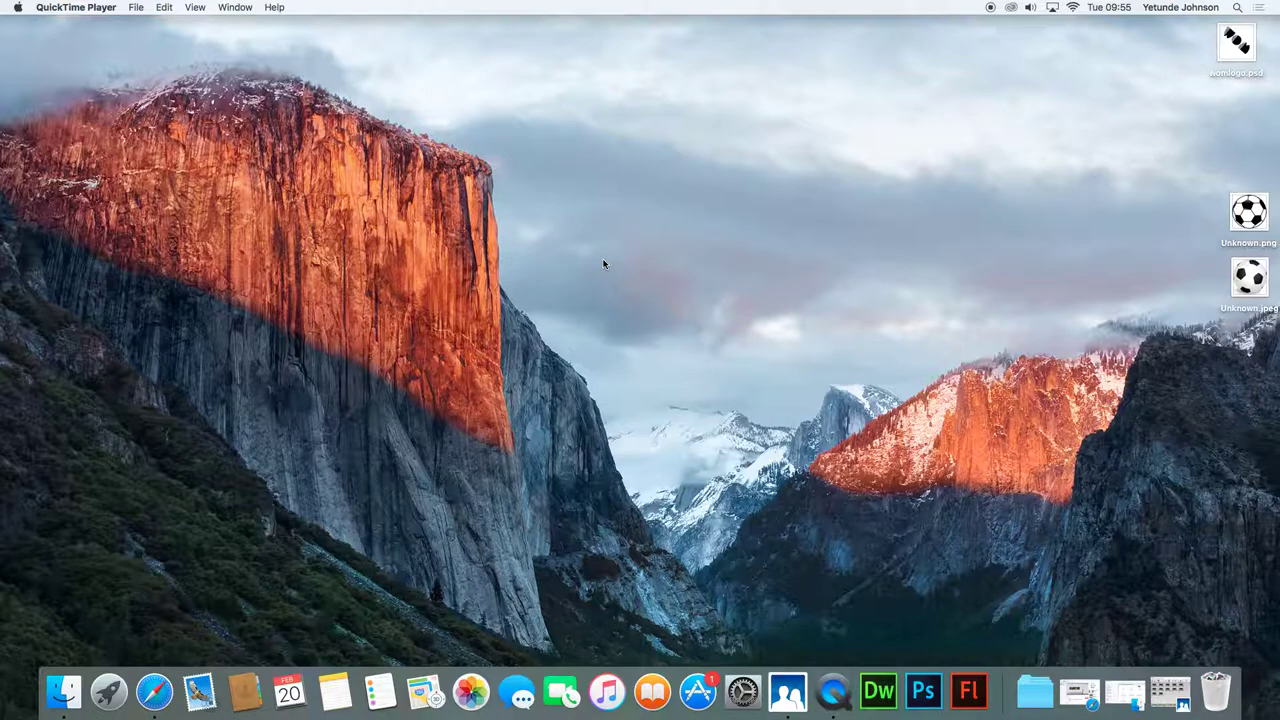
# Launch Flash Professional CC and put the Safari browser window away
pyautogui.click(969, 691)
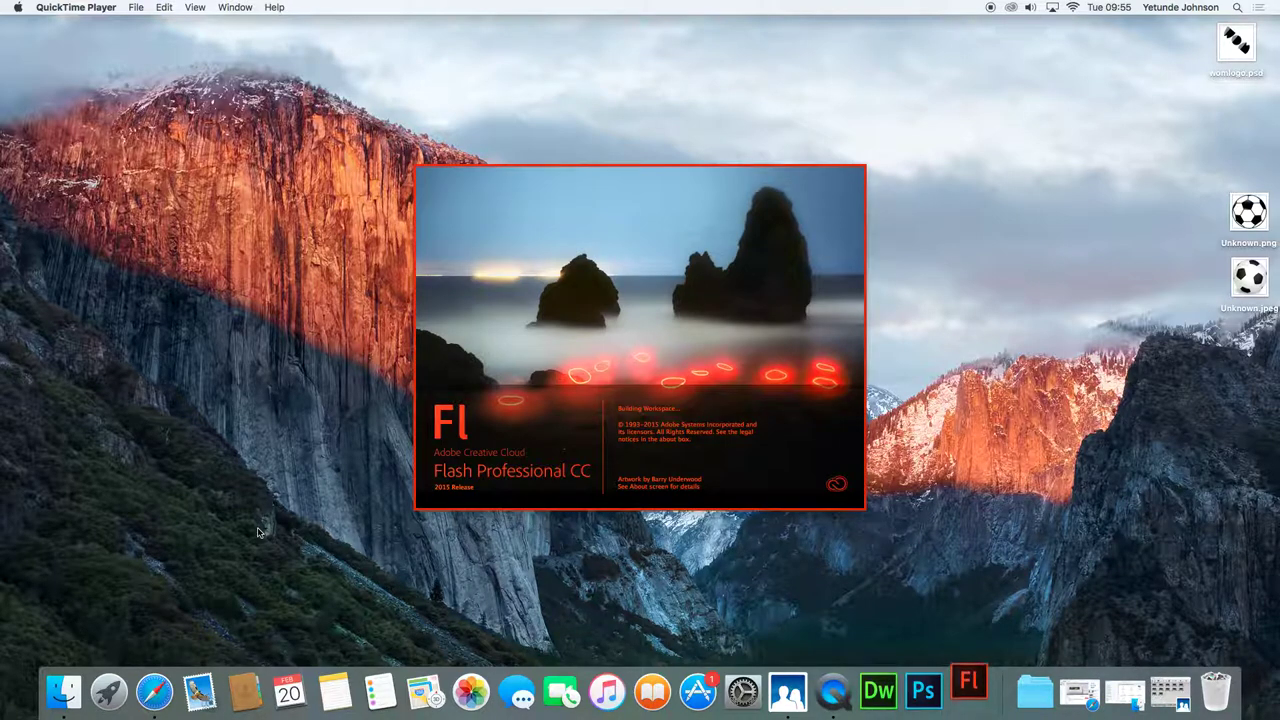
pyautogui.click(167, 703)
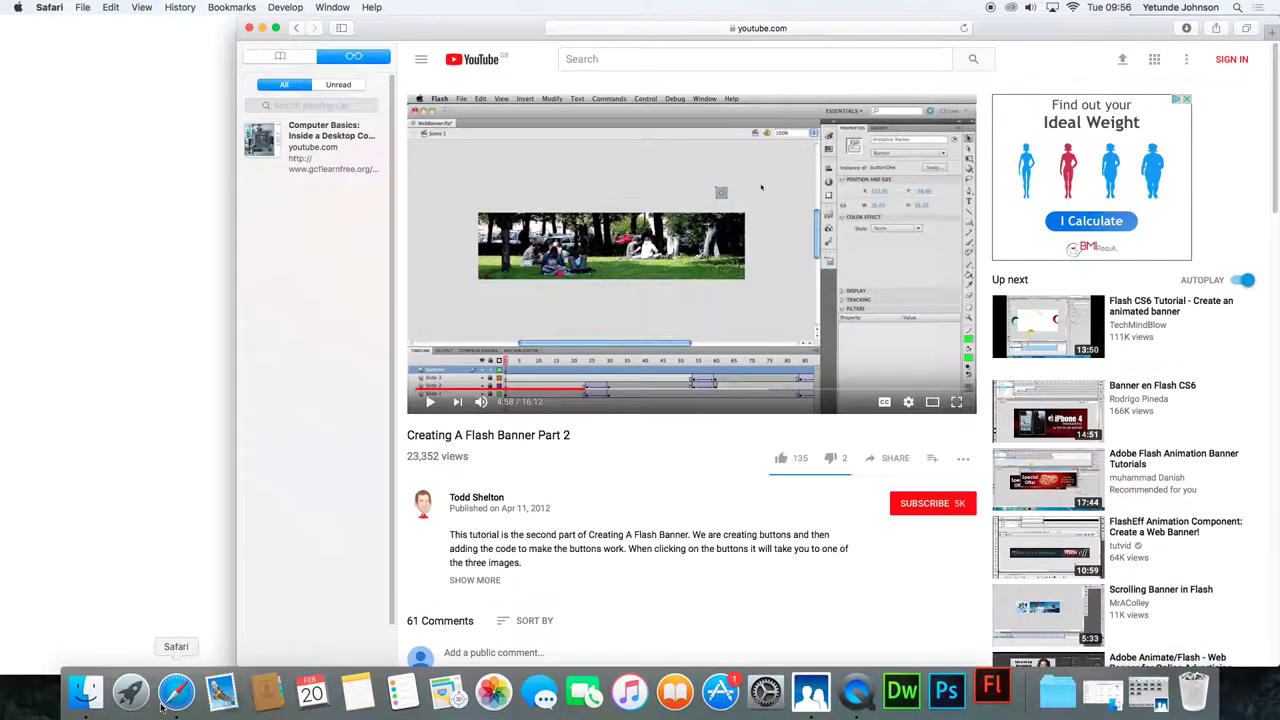
pyautogui.click(263, 29)
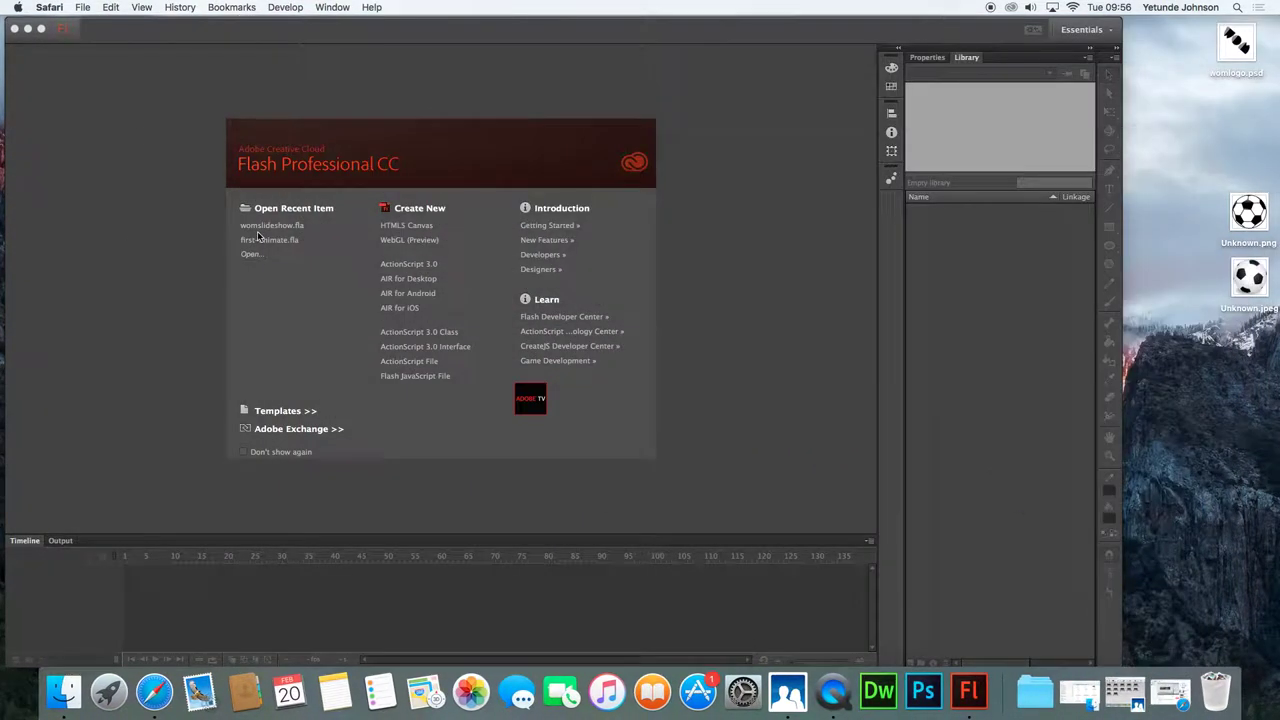
# Look through the Downloads folder in Finder for the slideshow photos and minimise its window
pyautogui.click(62, 695)
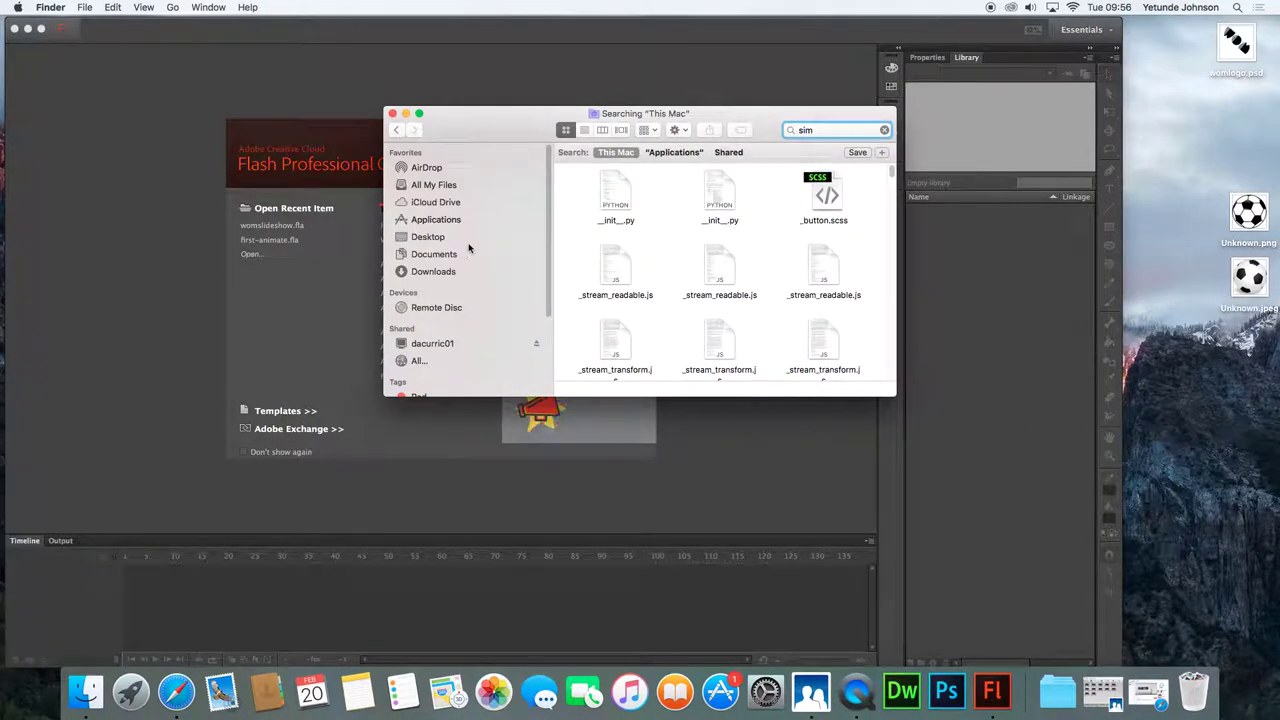
pyautogui.click(440, 271)
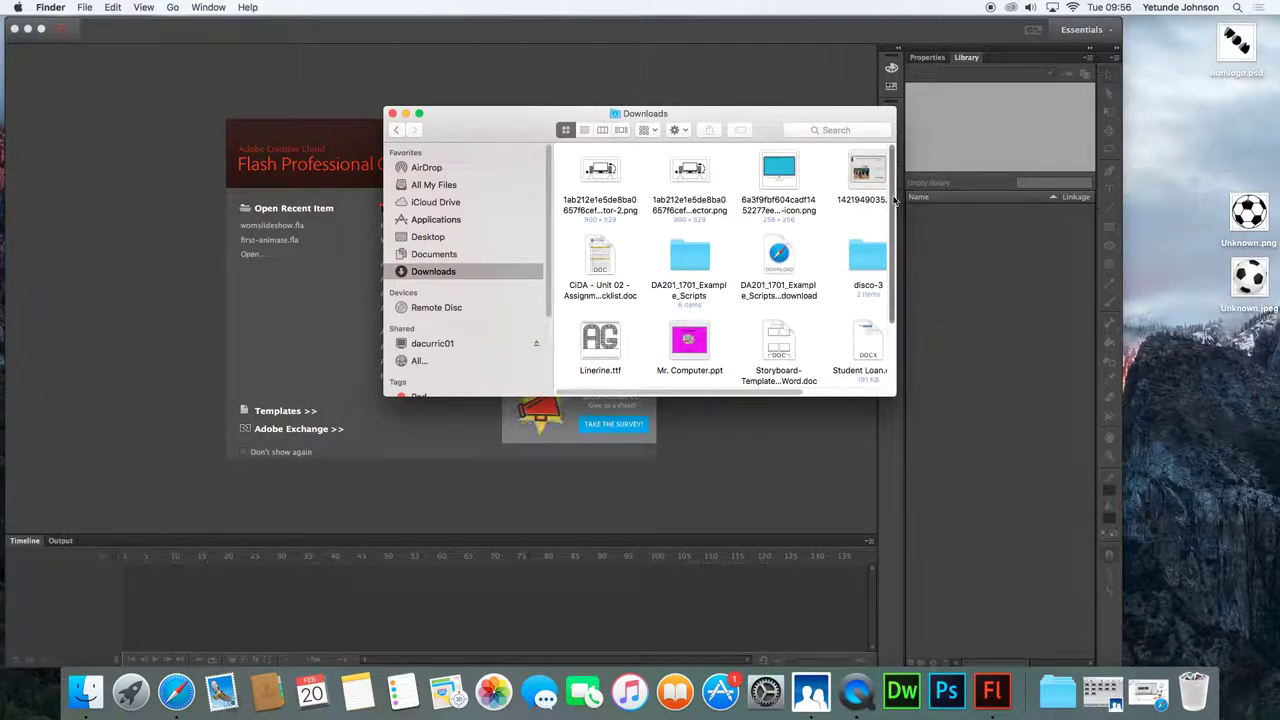
pyautogui.scroll(-3, 885, 277)
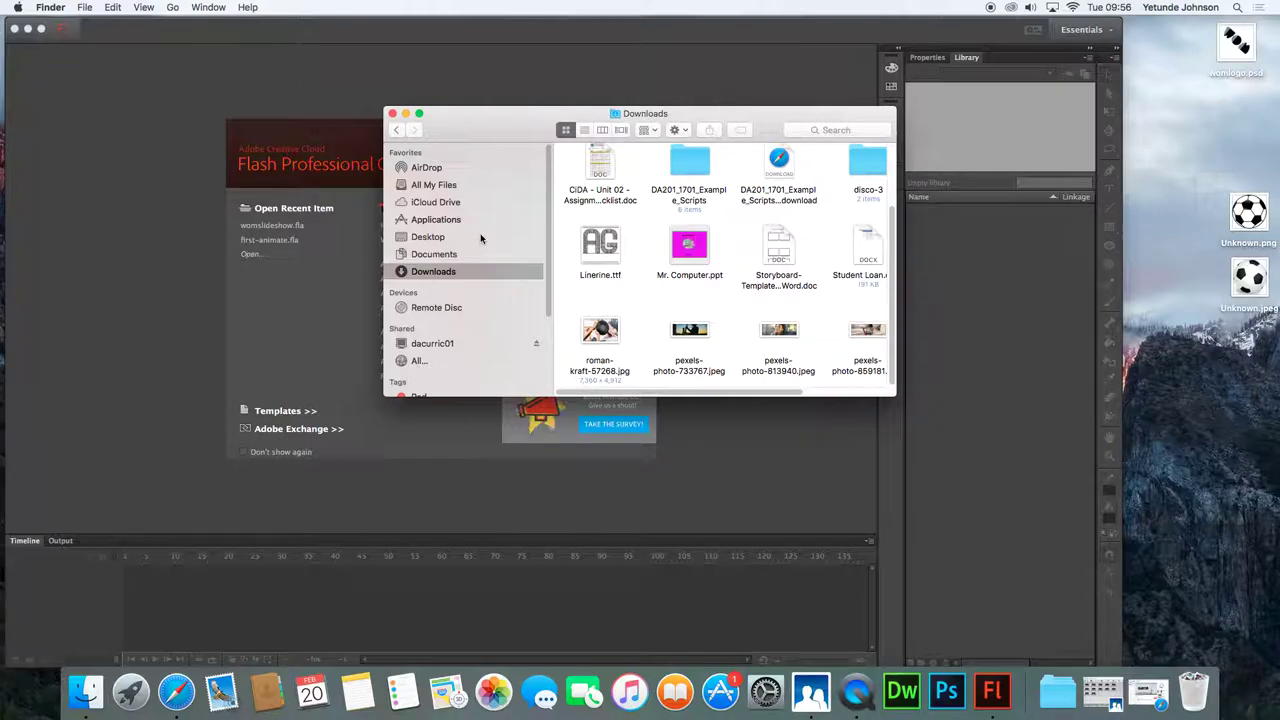
pyautogui.click(405, 113)
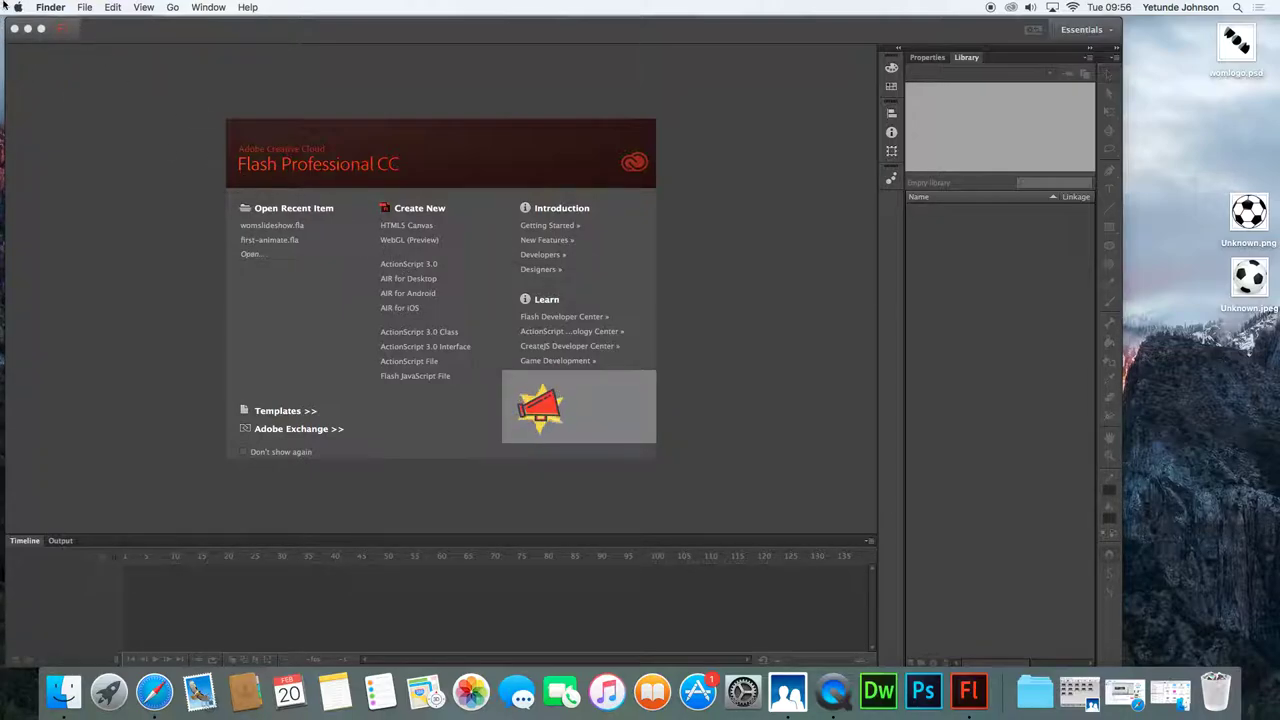
# Create an ActionScript 3.0 document in Flash and save it as womslideshow in Documents, replacing the existing file
pyautogui.click(155, 42)
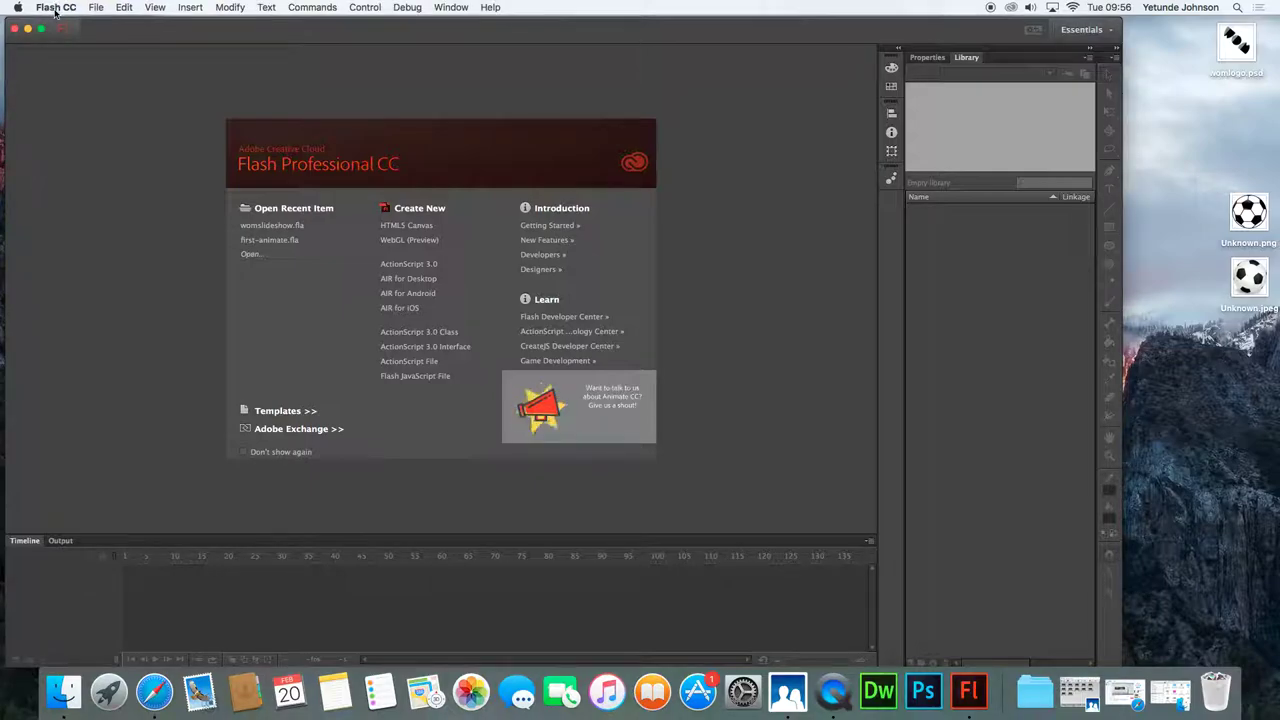
pyautogui.click(419, 265)
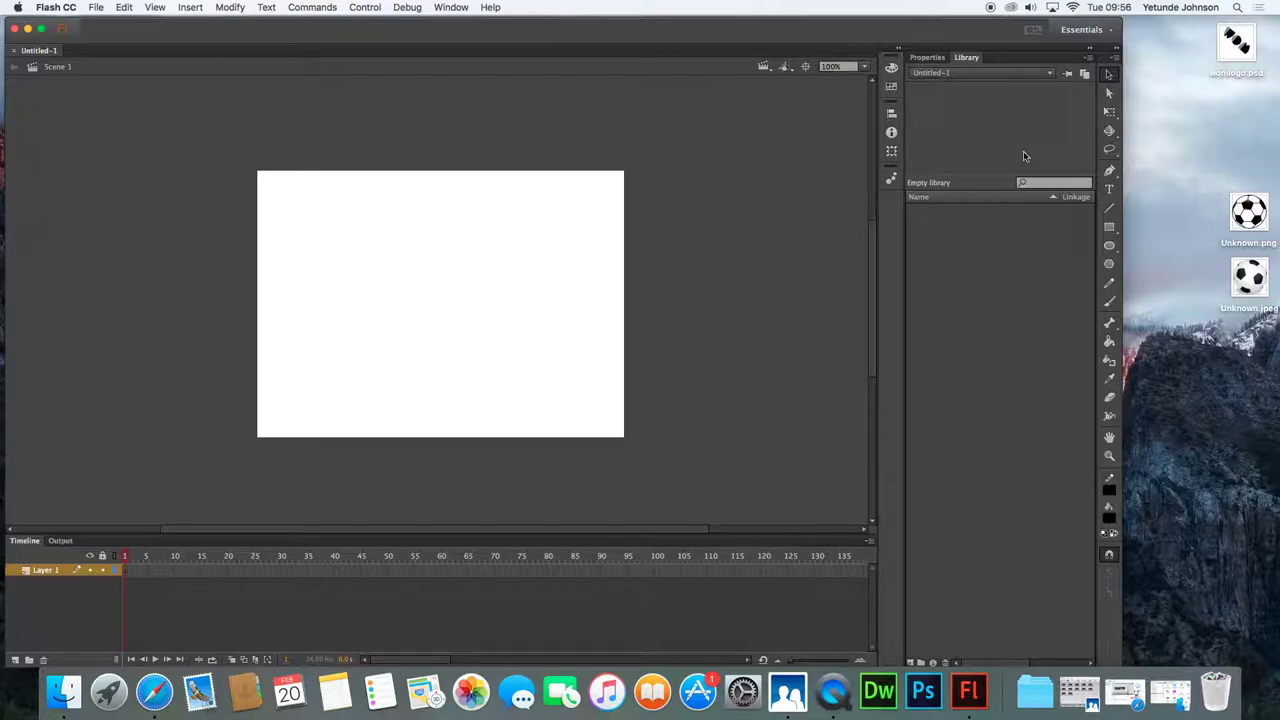
pyautogui.click(96, 8)
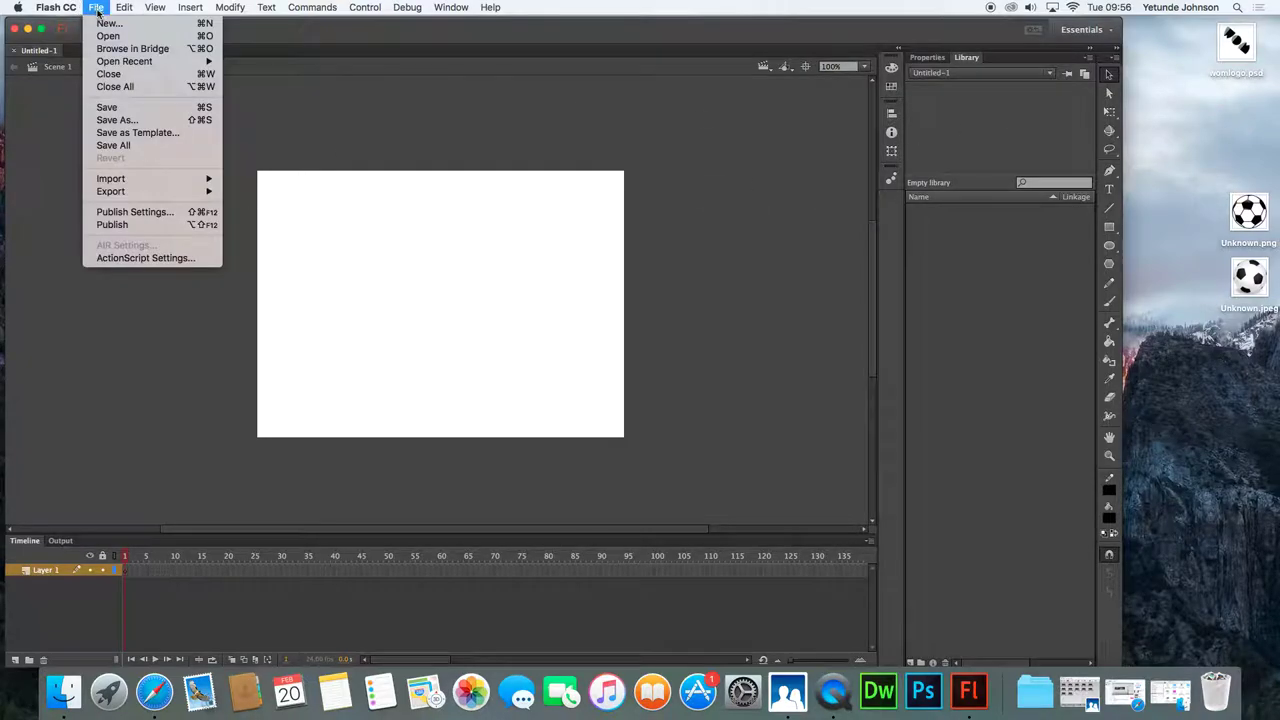
pyautogui.click(168, 130)
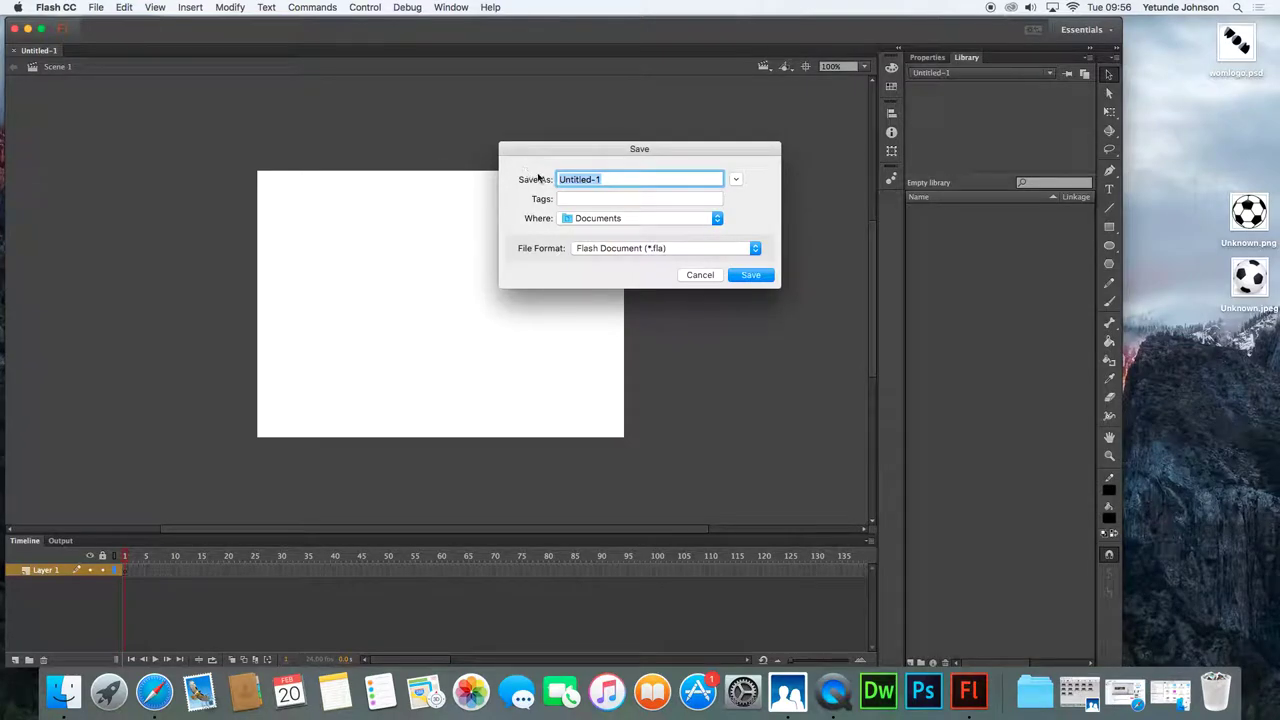
pyautogui.write('womslideshow')
pyautogui.click(752, 277)
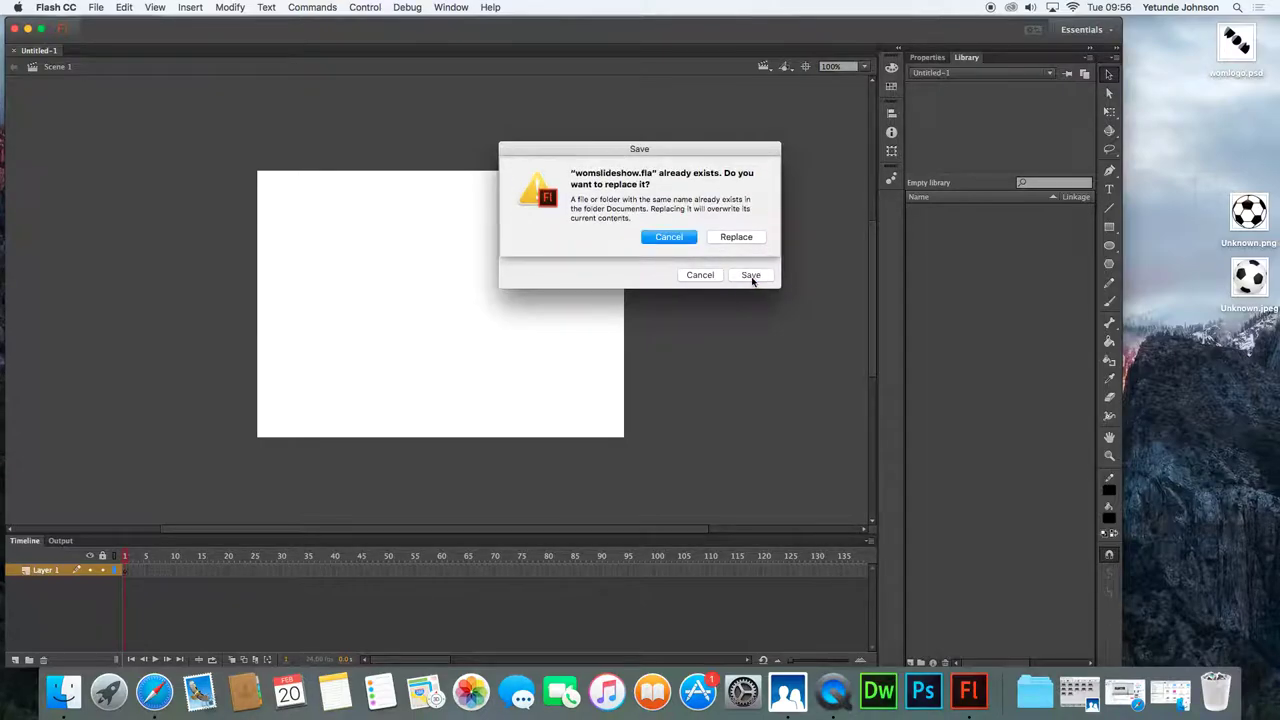
pyautogui.click(740, 238)
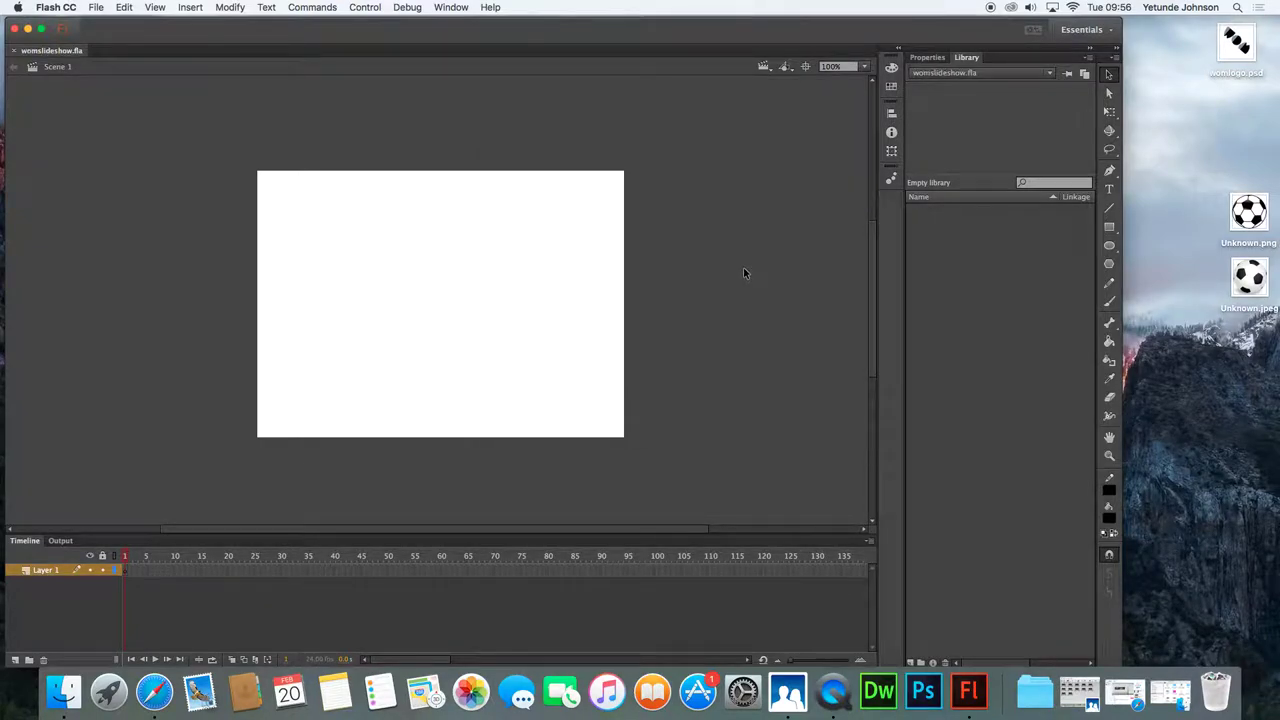
# Set the document's frame rate to 12 fps and its stage size to 1000 x 350 px
pyautogui.click(920, 60)
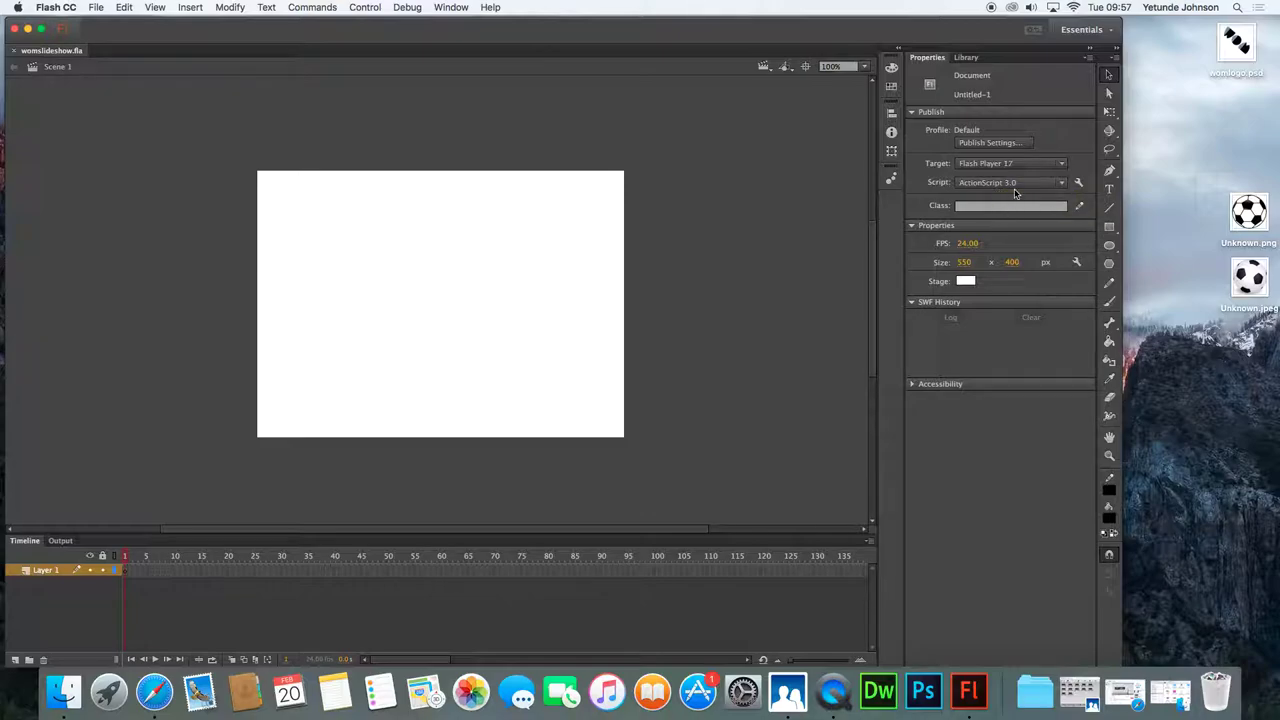
pyautogui.click(966, 246)
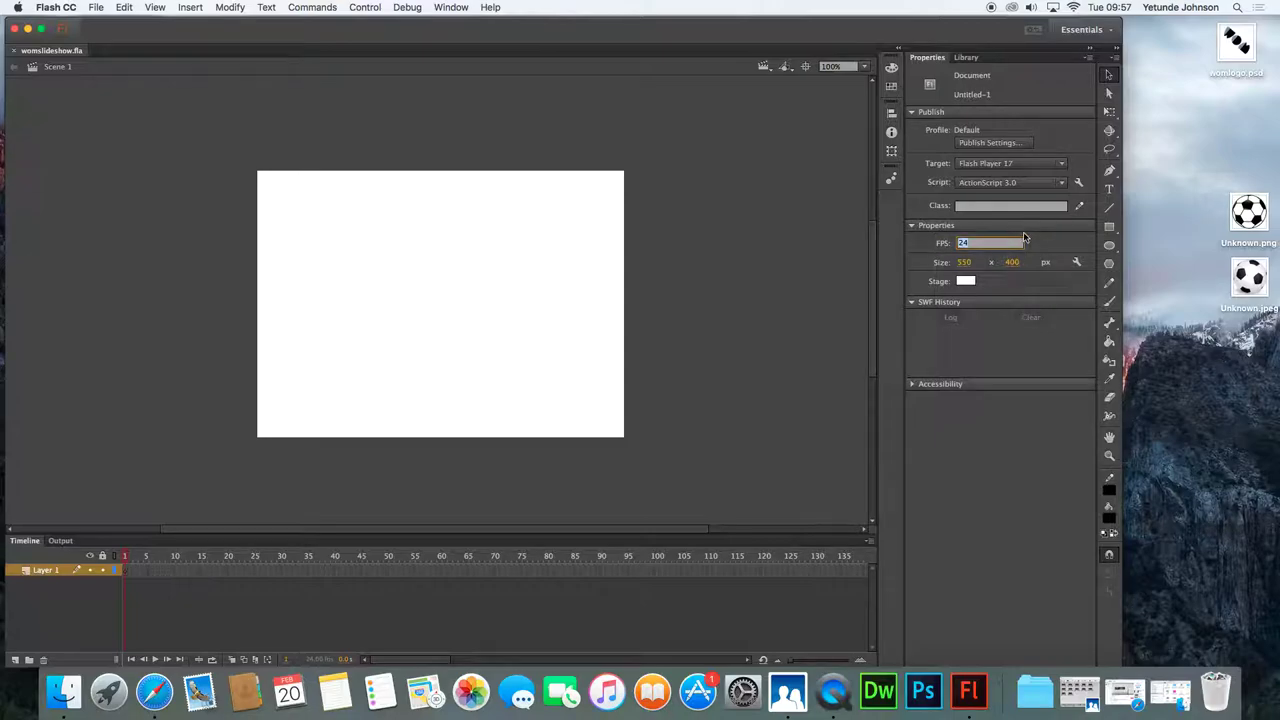
pyautogui.write('12')
pyautogui.click(965, 262)
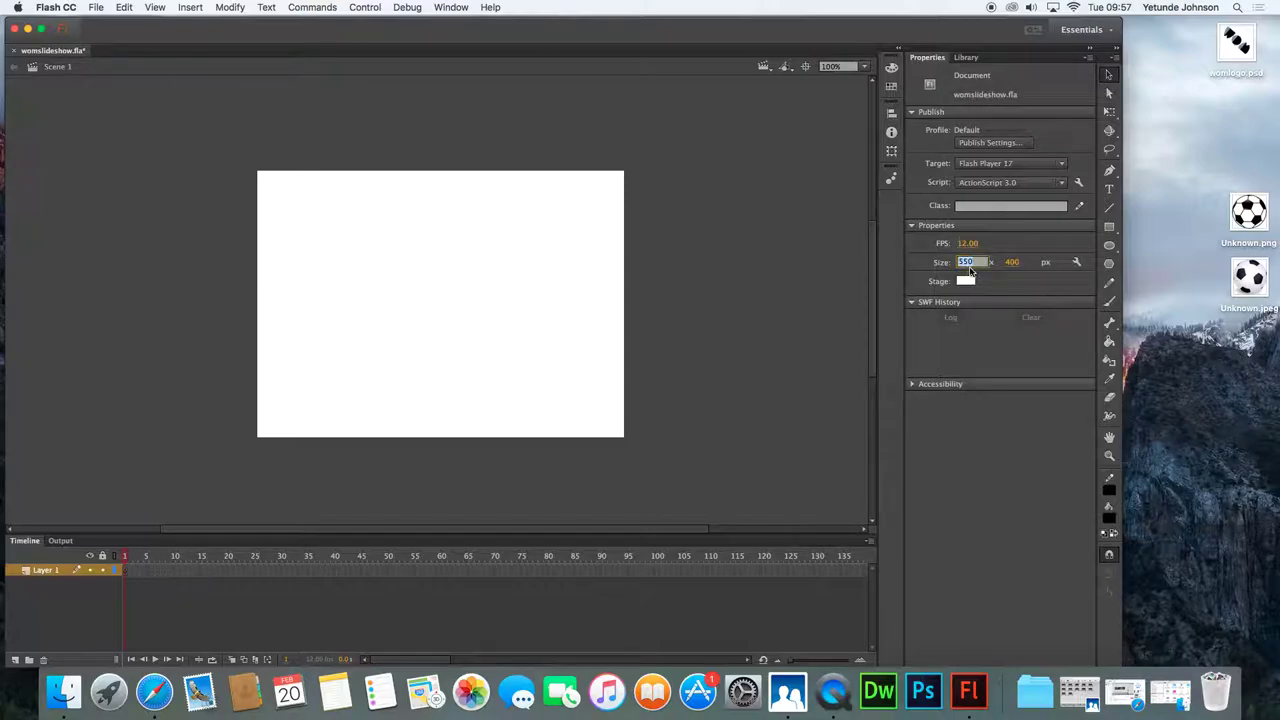
pyautogui.write('6')
pyautogui.click(1016, 265)
pyautogui.press('BackSpace')
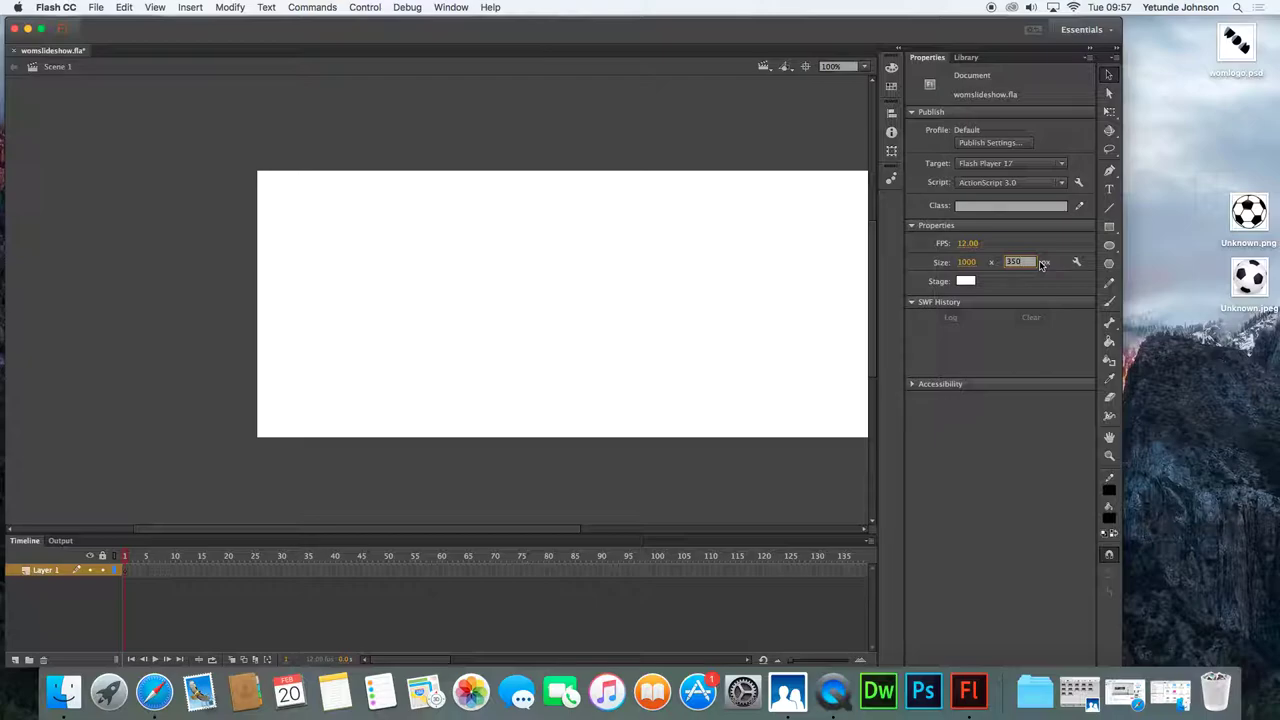
pyautogui.press('Return')
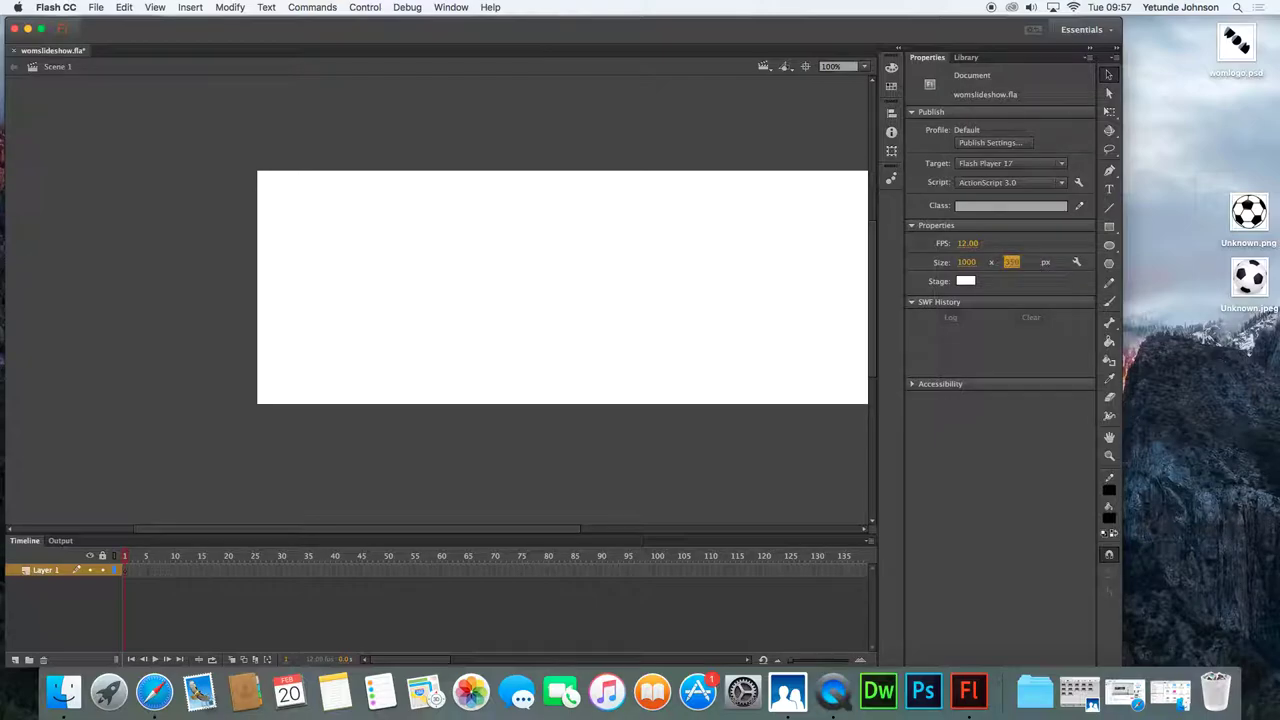
pyautogui.click(807, 70)
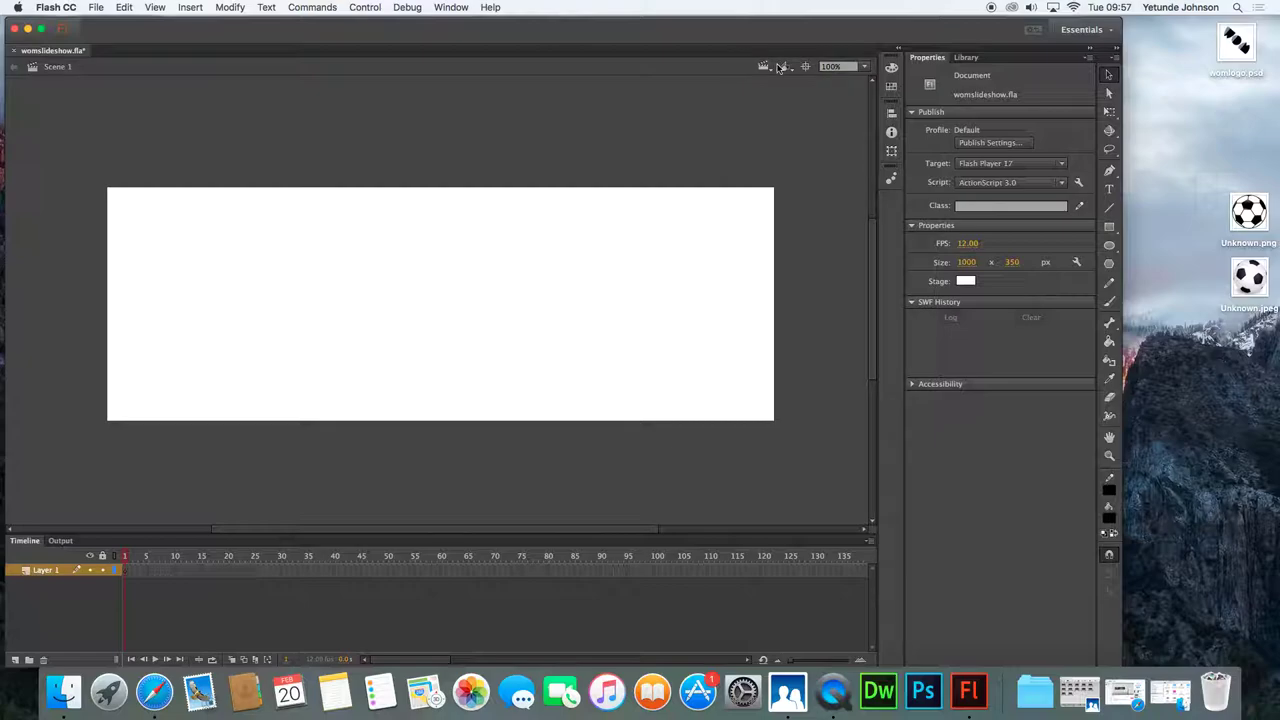
# Import pexels-photo-733767.jpeg, pexels-photo-813940.jpeg and pexels-photo-859181.jpeg from Downloads into the document's library
pyautogui.click(965, 58)
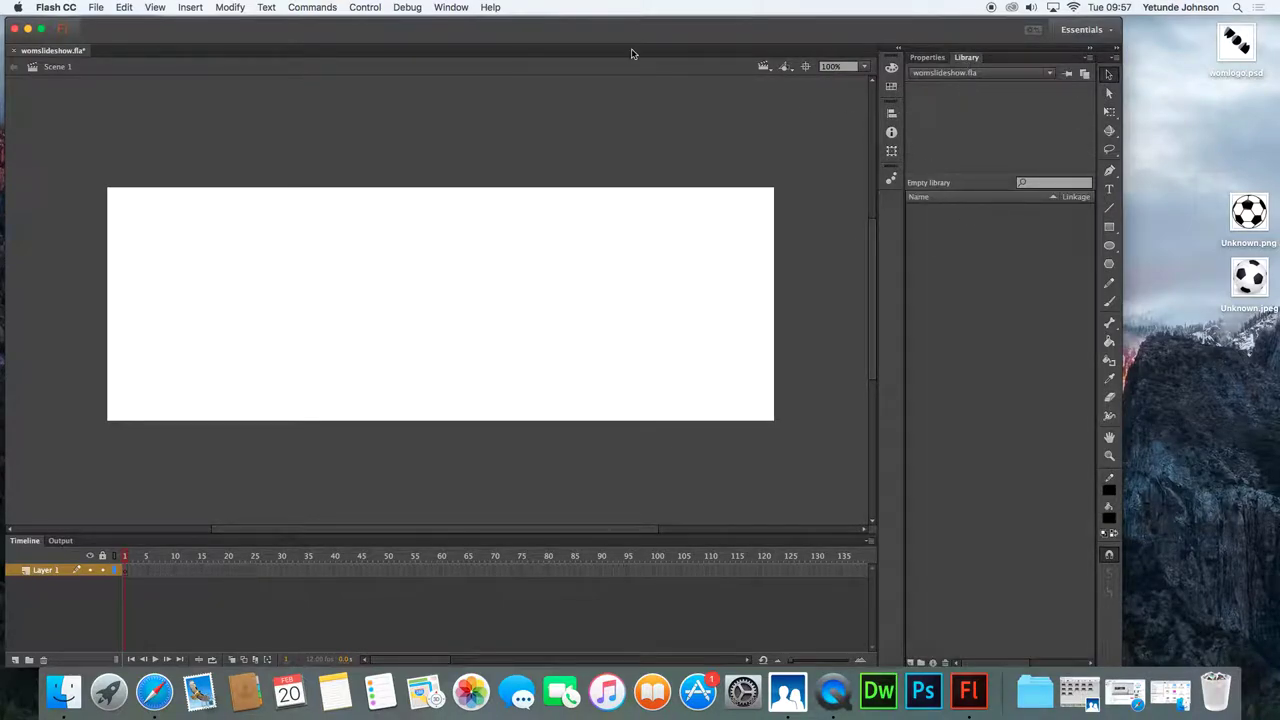
pyautogui.click(927, 57)
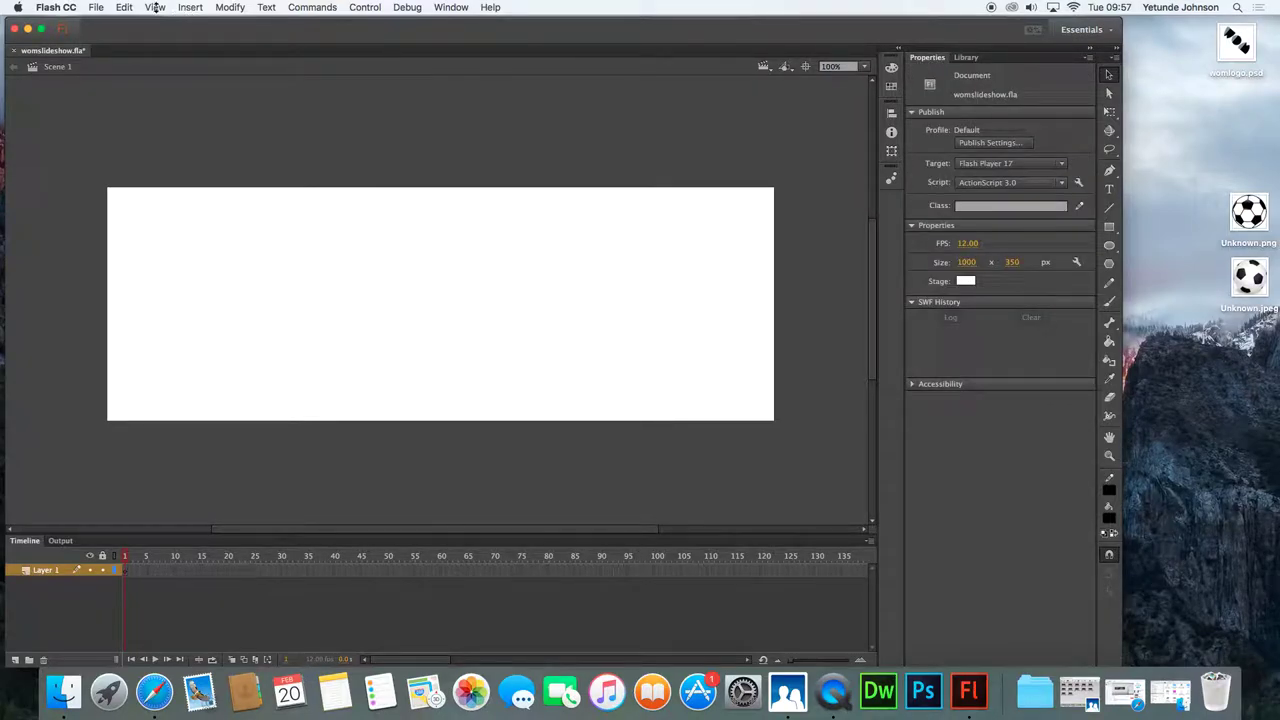
pyautogui.click(97, 8)
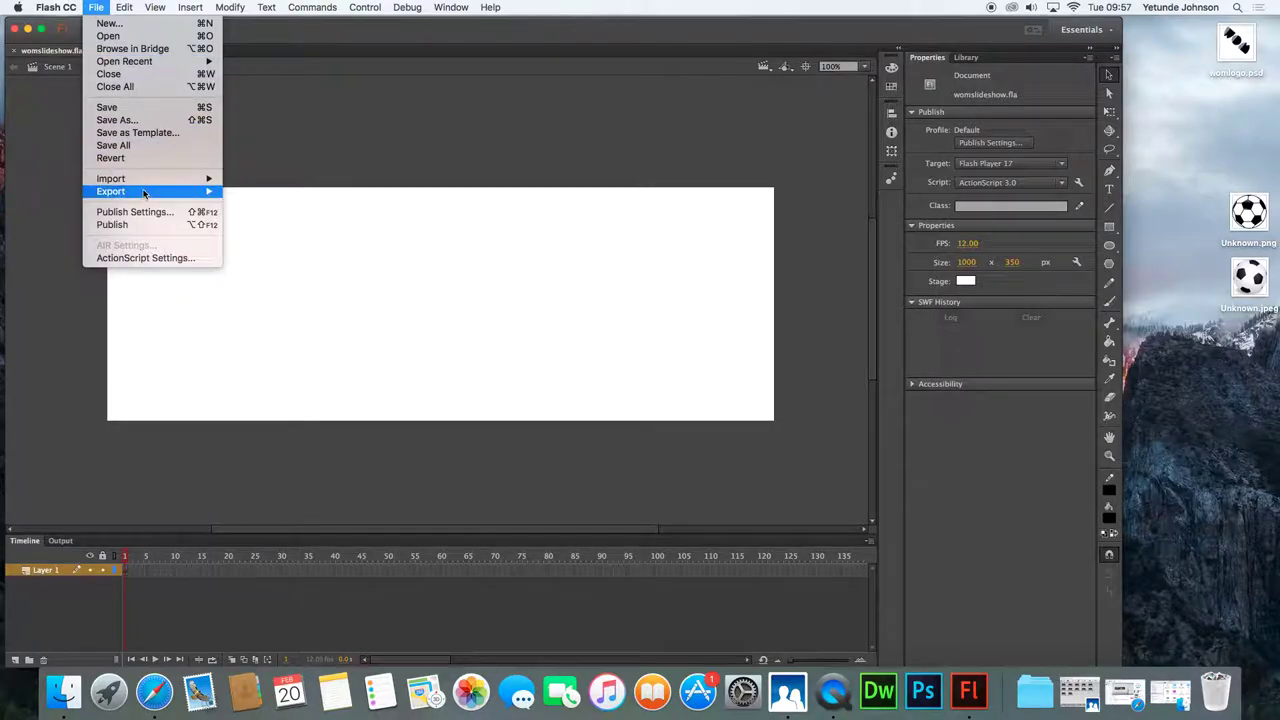
pyautogui.moveTo(148, 181)
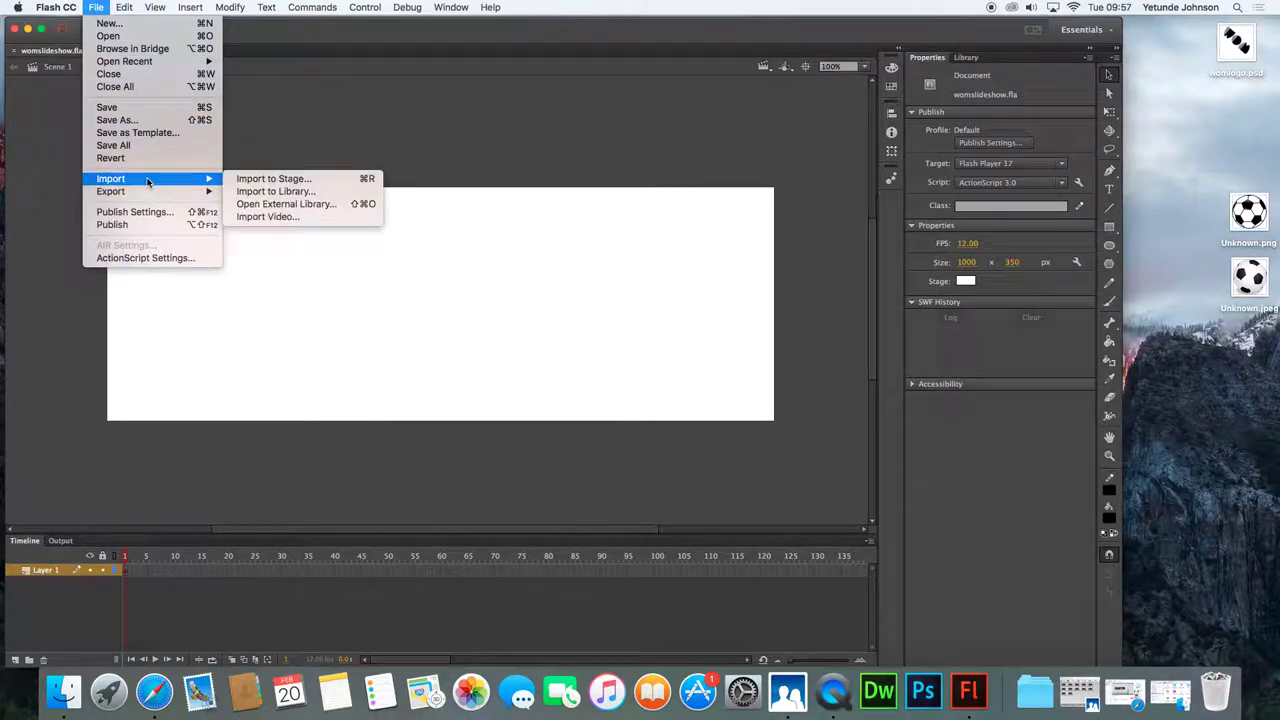
pyautogui.click(262, 195)
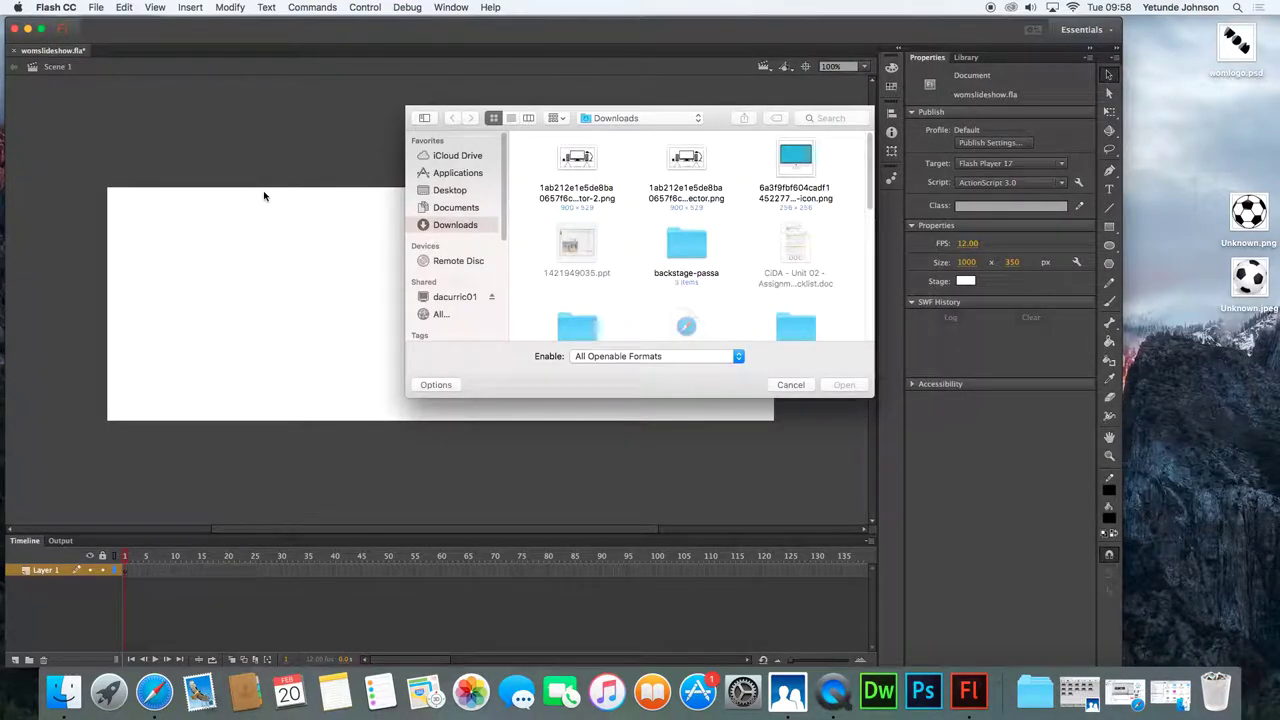
pyautogui.moveTo(870, 180); pyautogui.dragTo(859, 268)
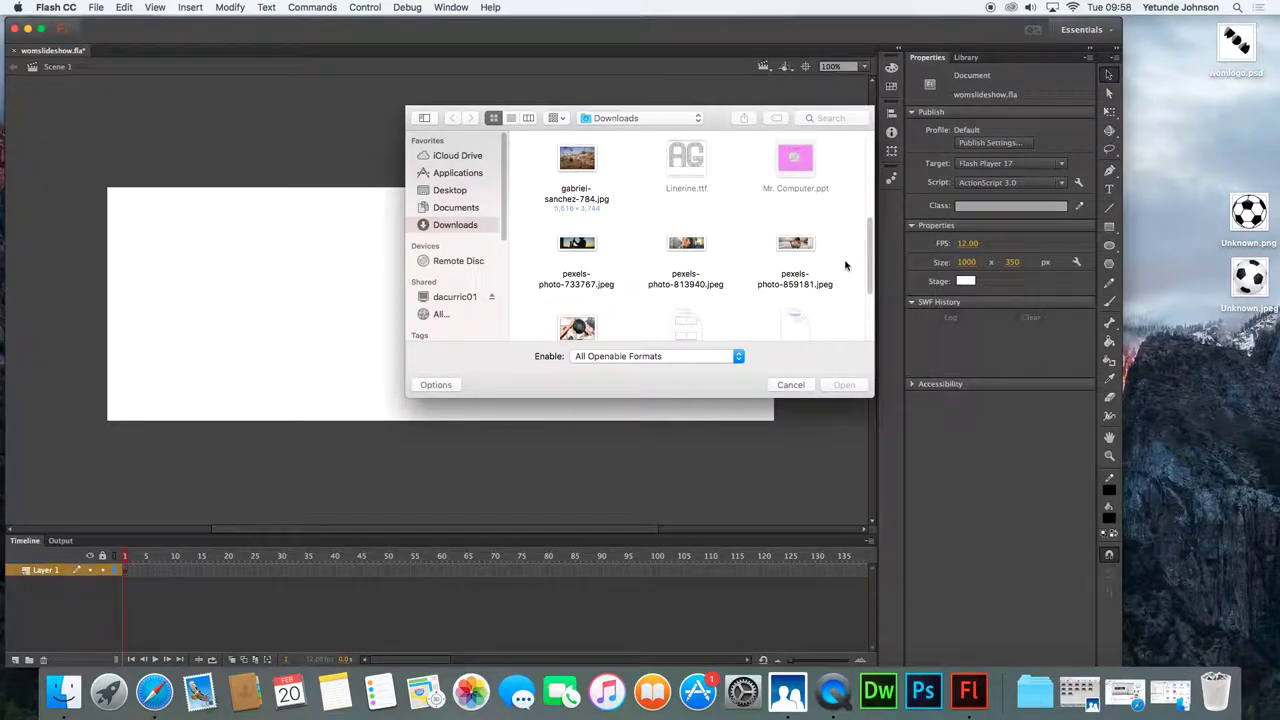
pyautogui.click(580, 246)
pyautogui.keyDown('super'); pyautogui.click(680, 256); pyautogui.keyUp('super')
pyautogui.keyDown('super'); pyautogui.click(792, 254); pyautogui.keyUp('super')
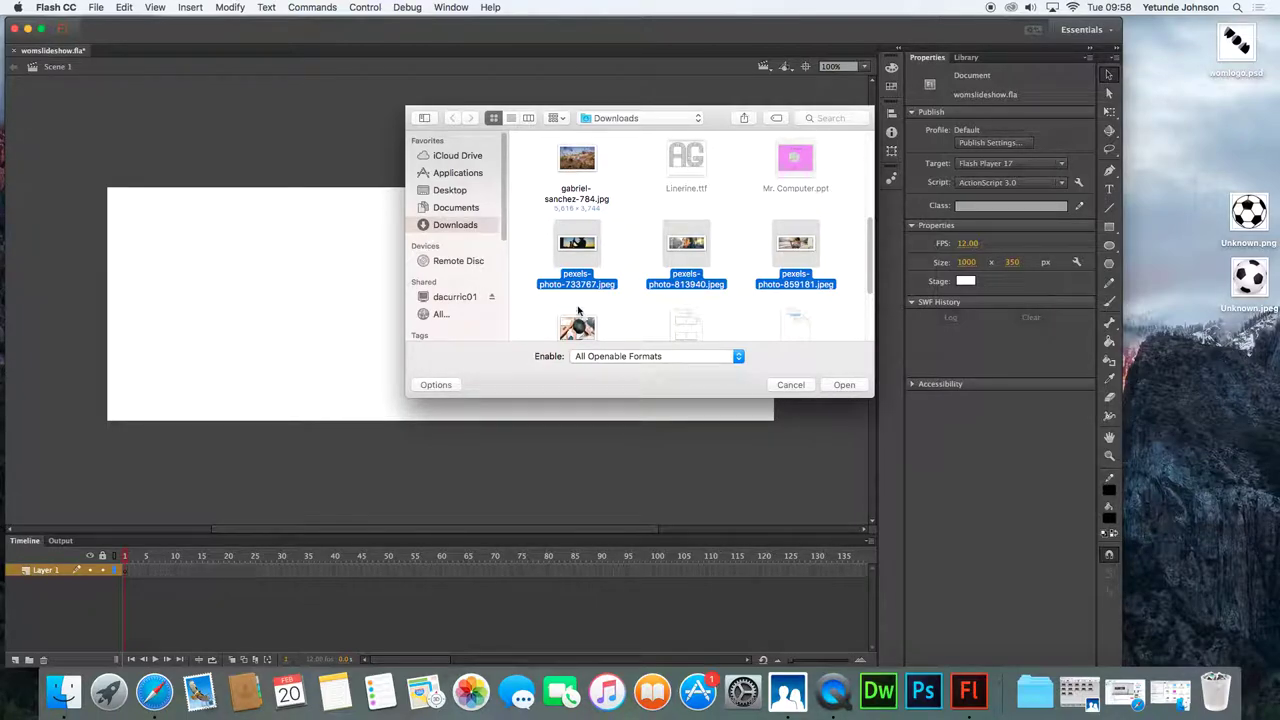
pyautogui.click(844, 385)
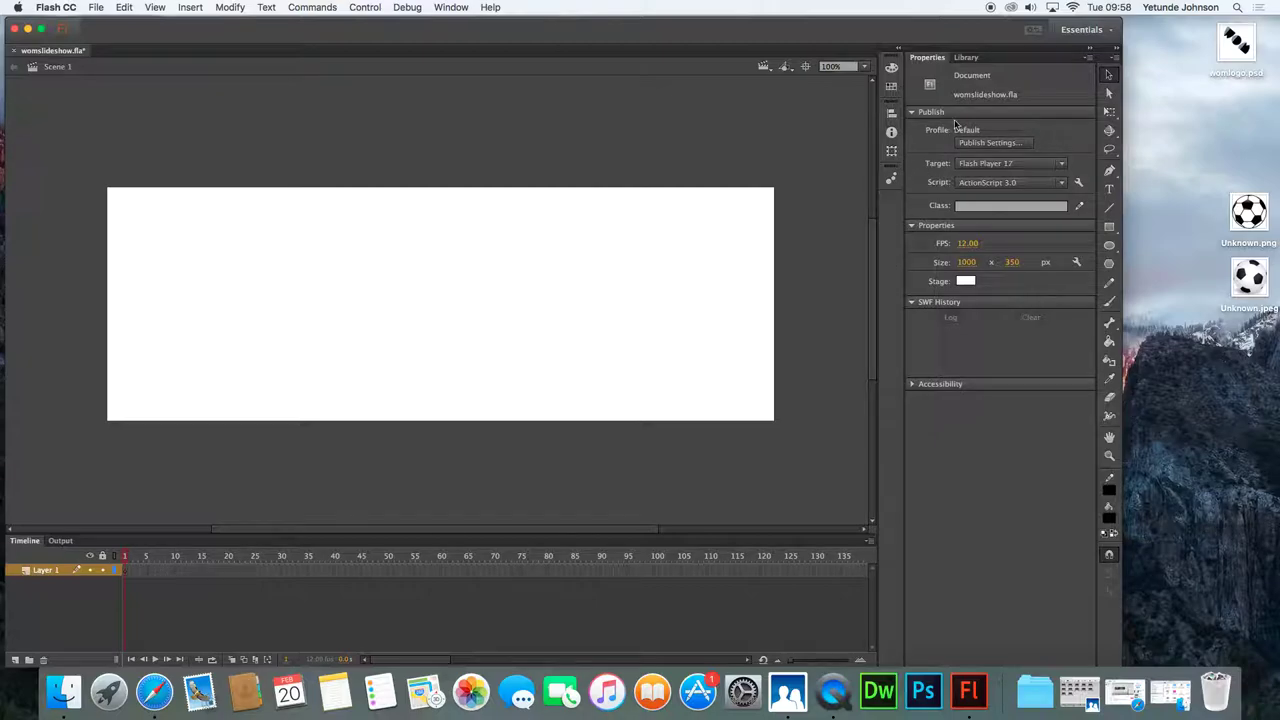
# Preview each of the three imported photos in the library
pyautogui.click(965, 58)
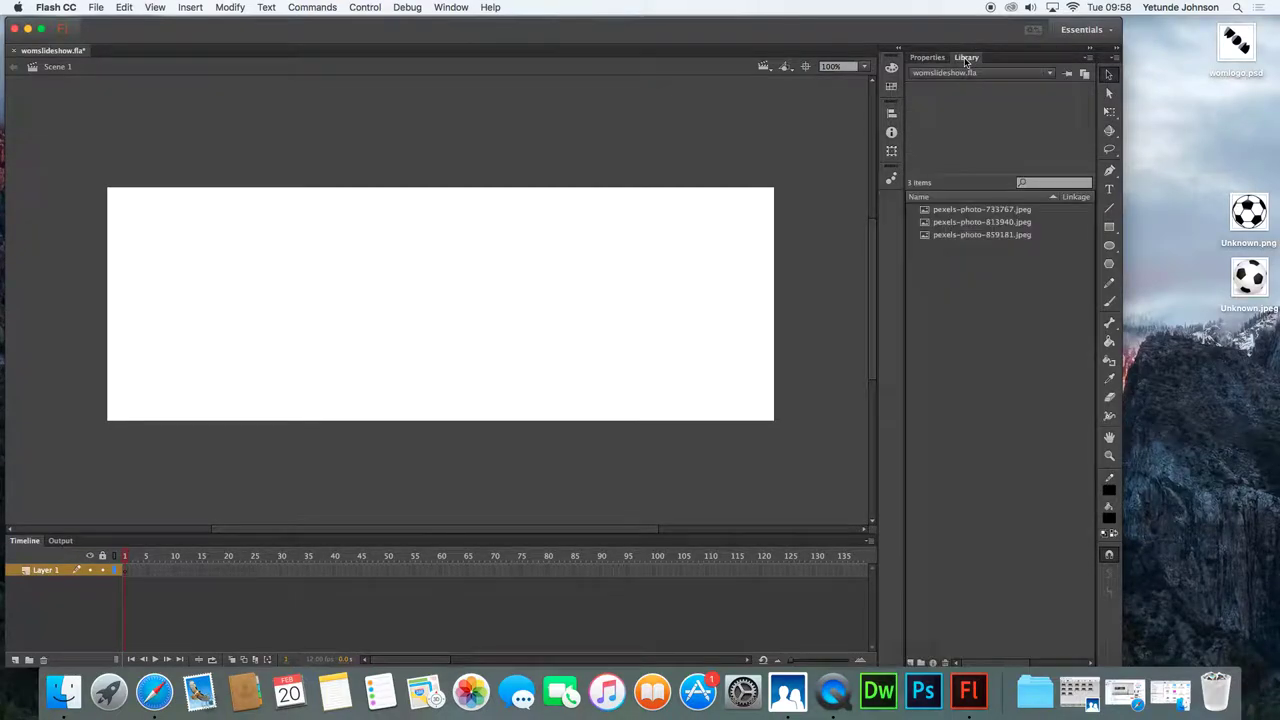
pyautogui.click(976, 211)
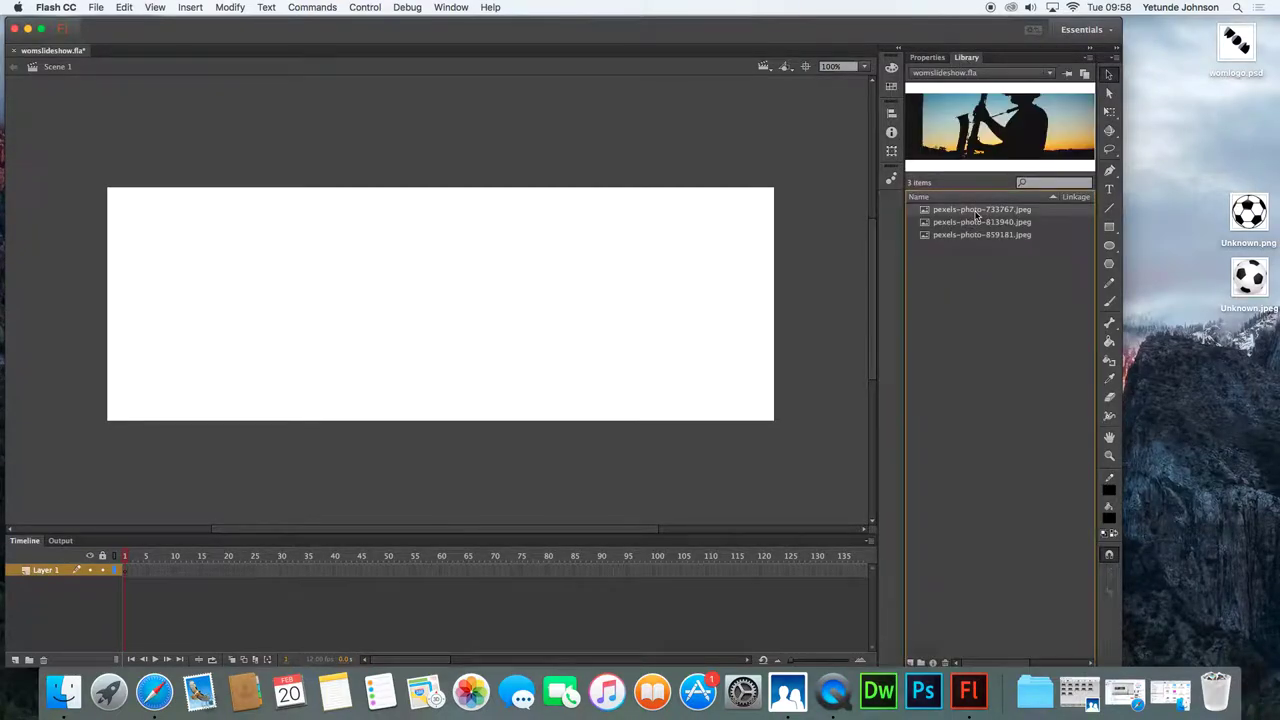
pyautogui.click(976, 222)
pyautogui.click(974, 235)
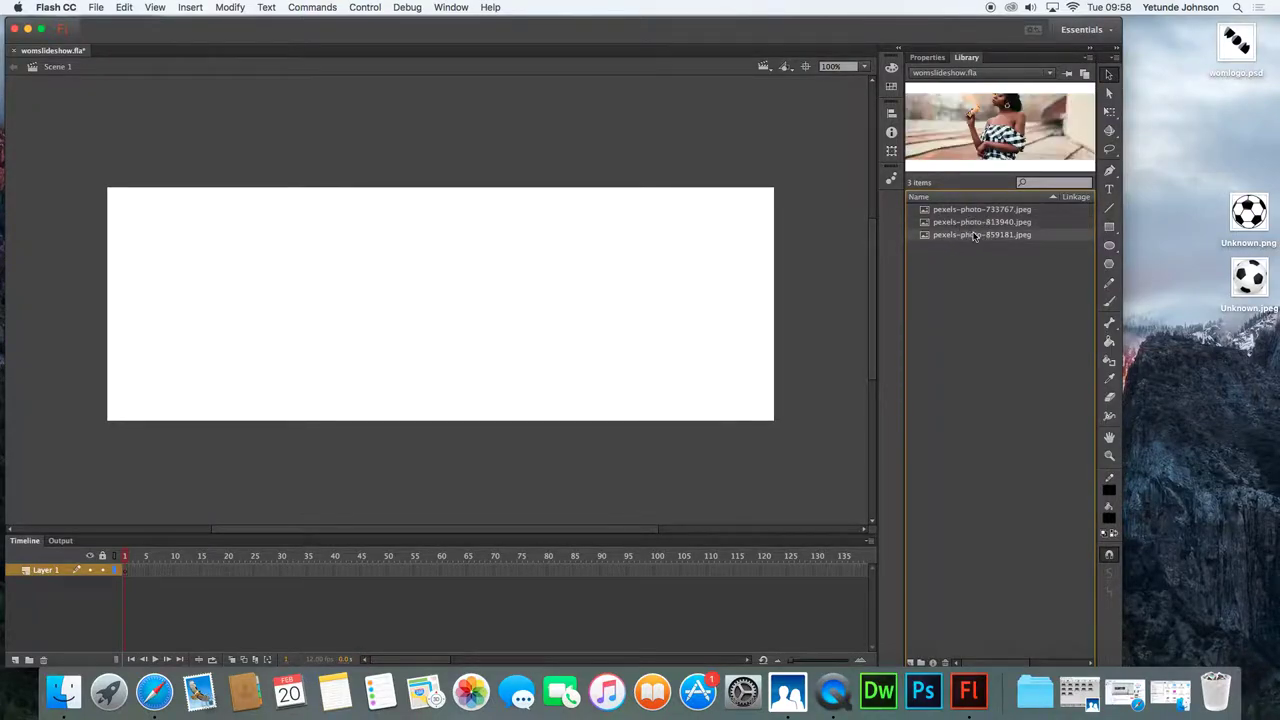
pyautogui.click(983, 210)
pyautogui.click(982, 222)
pyautogui.click(977, 235)
pyautogui.click(977, 210)
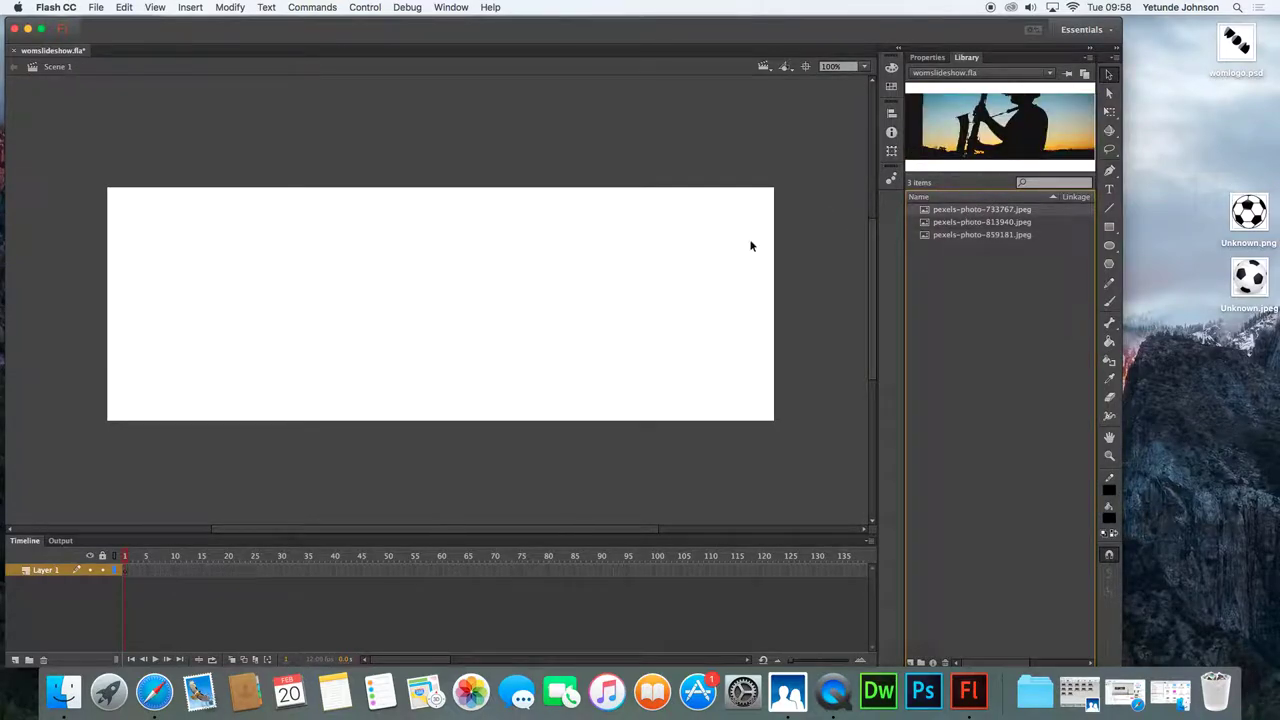
# Rename the timeline's only layer to slide1
pyautogui.hscroll(-2, 440, 300)
pyautogui.doubleClick(46, 571)
pyautogui.write('slide1')
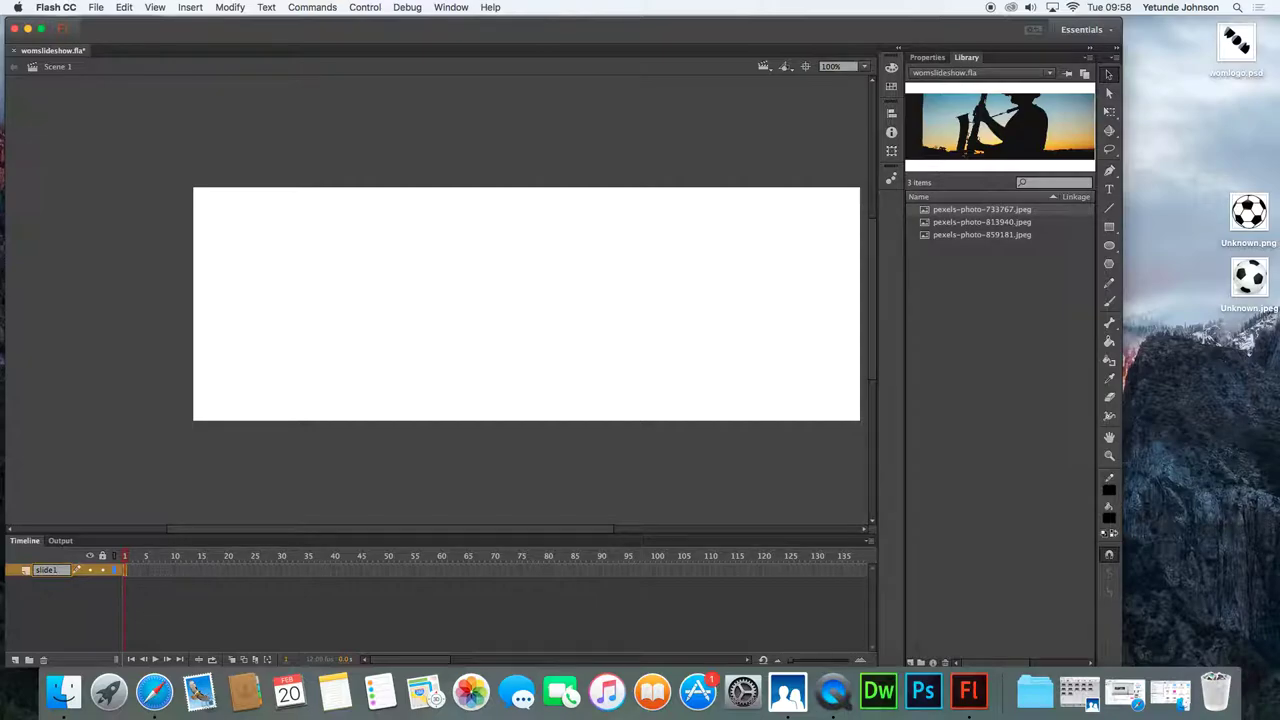
pyautogui.press('Return')
# Place pexels-photo-733767.jpeg from the library on the stage in frame 1 of slide1
pyautogui.click(805, 67)
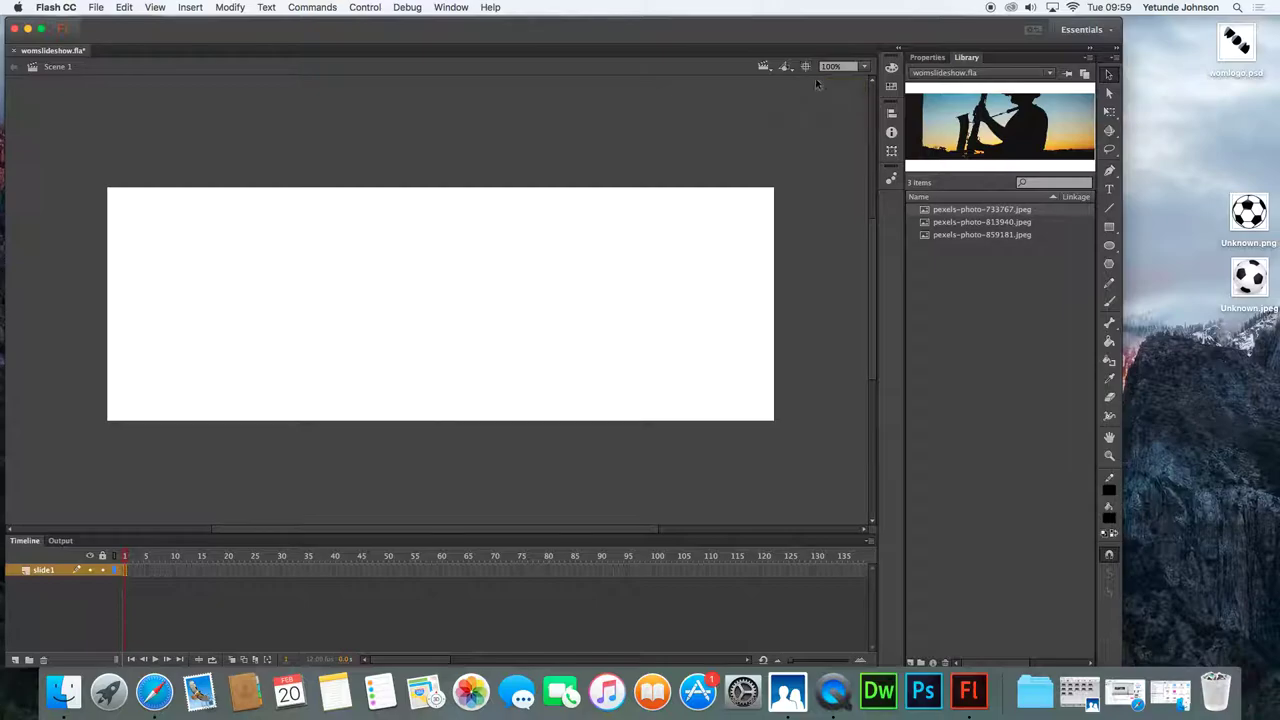
pyautogui.click(988, 118)
pyautogui.moveTo(988, 118); pyautogui.dragTo(689, 163)
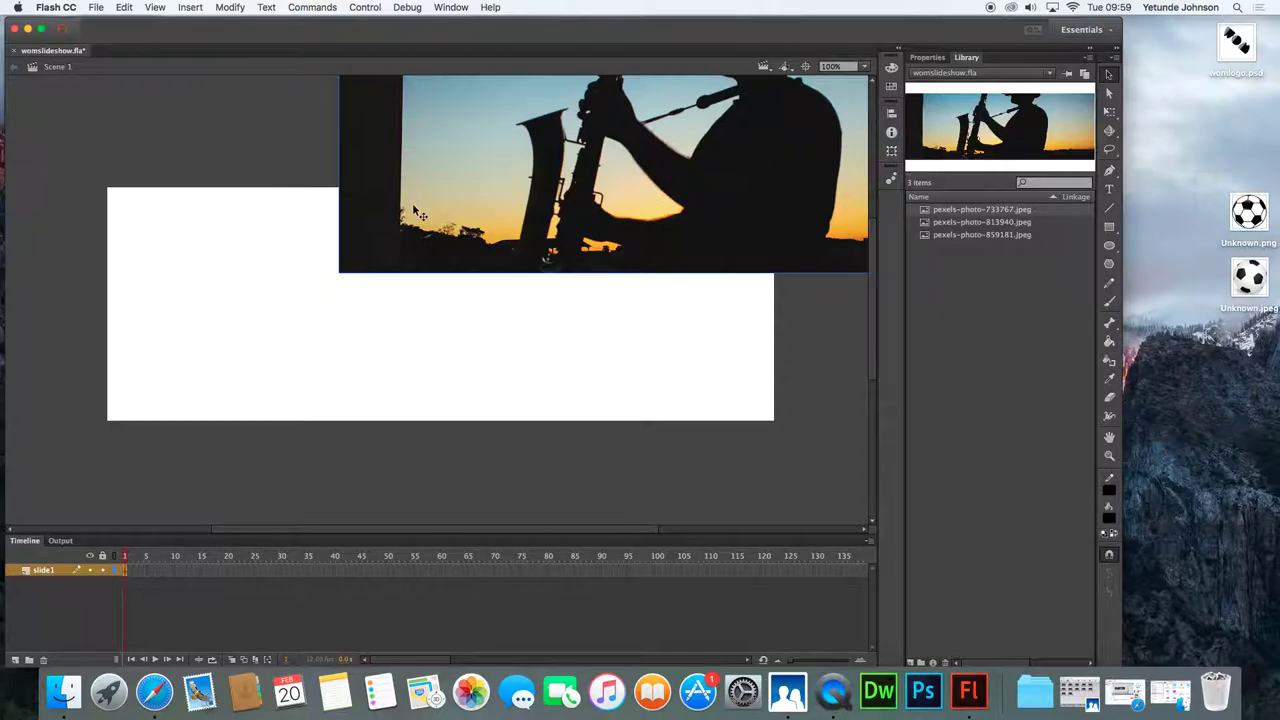
# Centre the saxophone photo horizontally and vertically relative to the stage, with Align to stage enabled
pyautogui.click(892, 116)
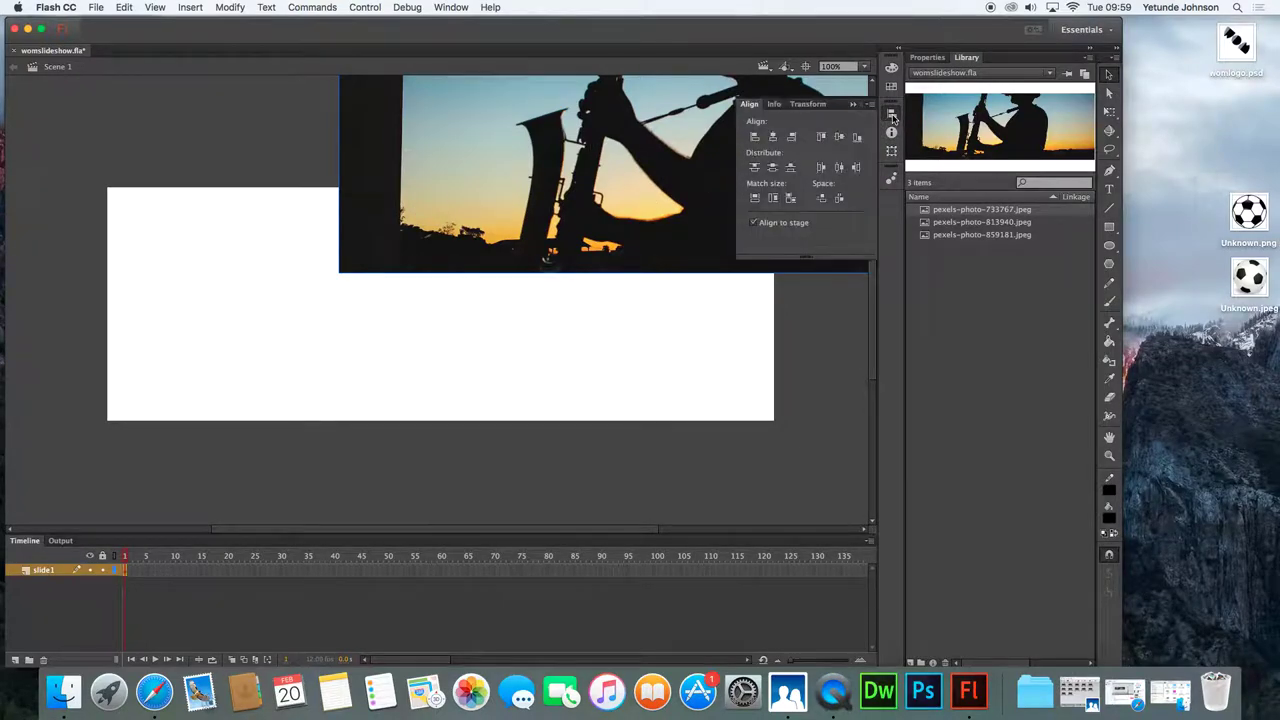
pyautogui.click(755, 225)
pyautogui.click(754, 229)
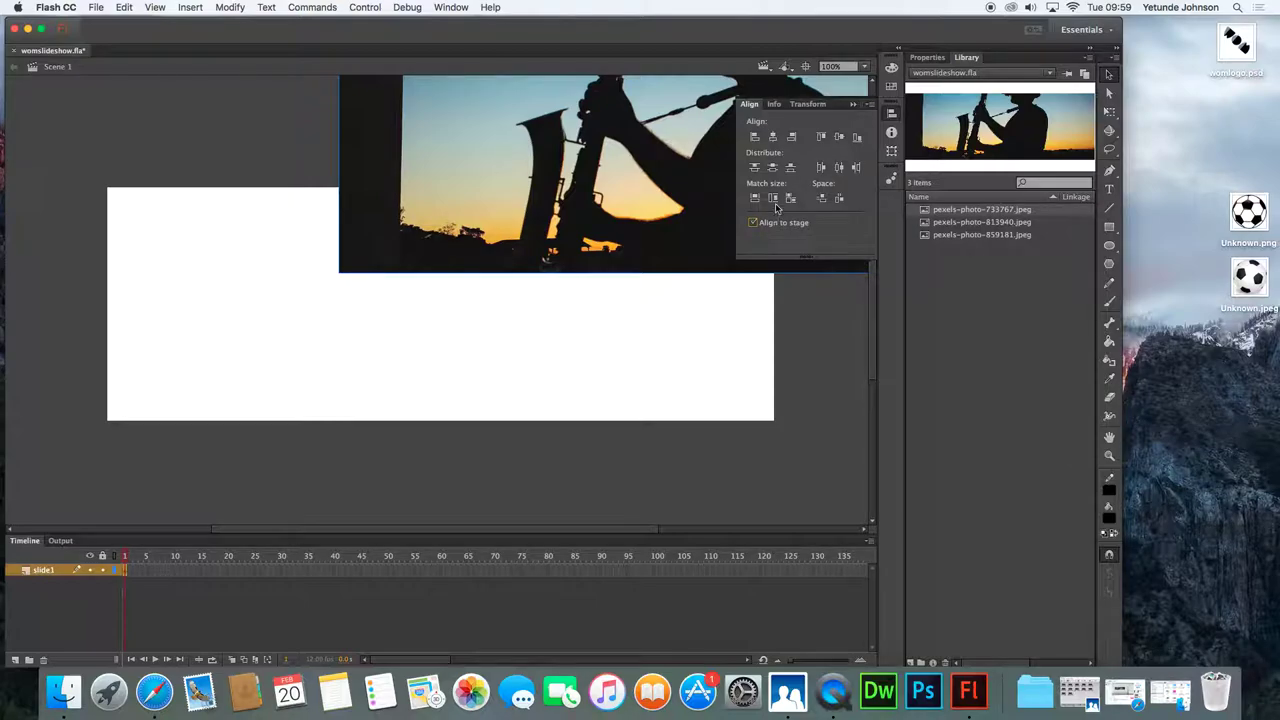
pyautogui.click(775, 140)
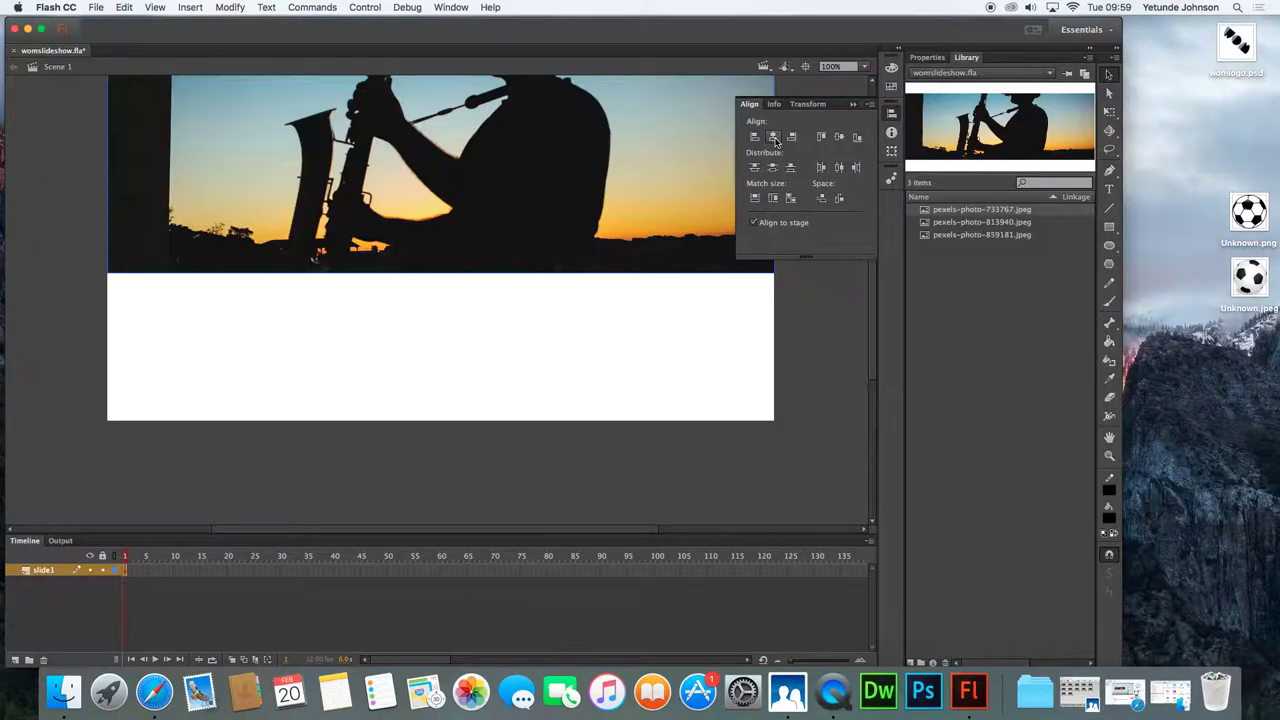
pyautogui.click(840, 140)
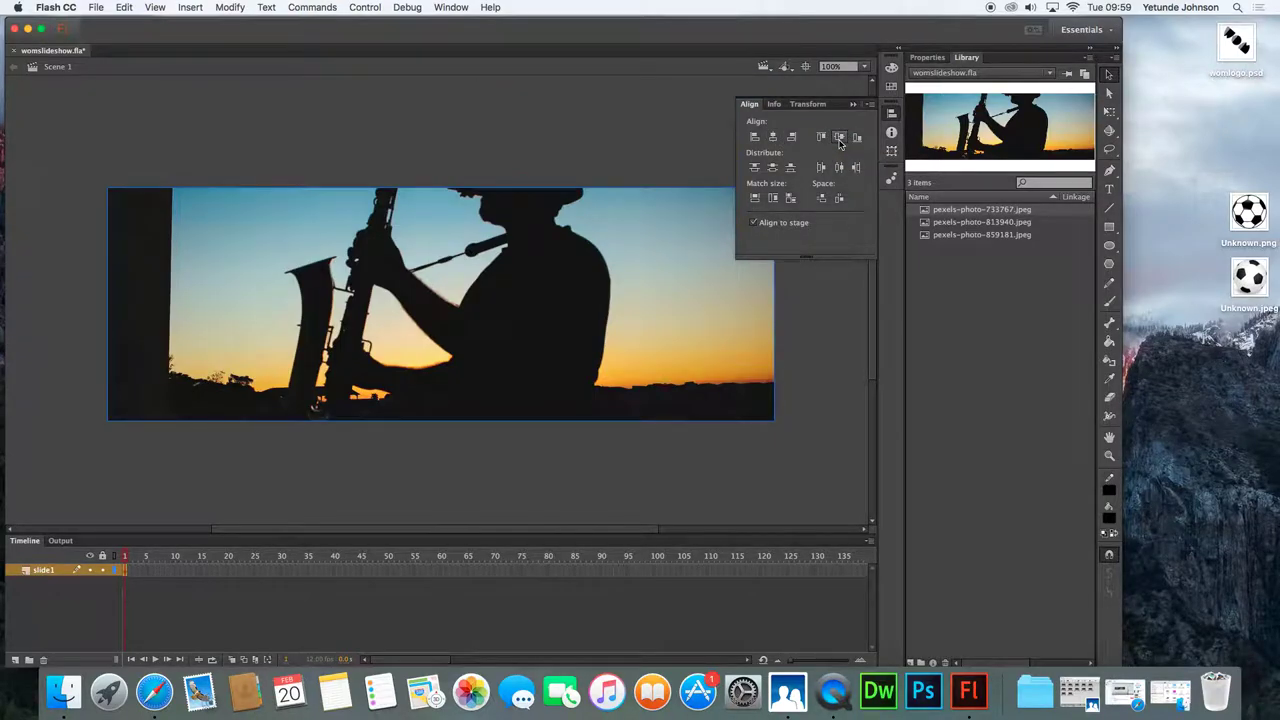
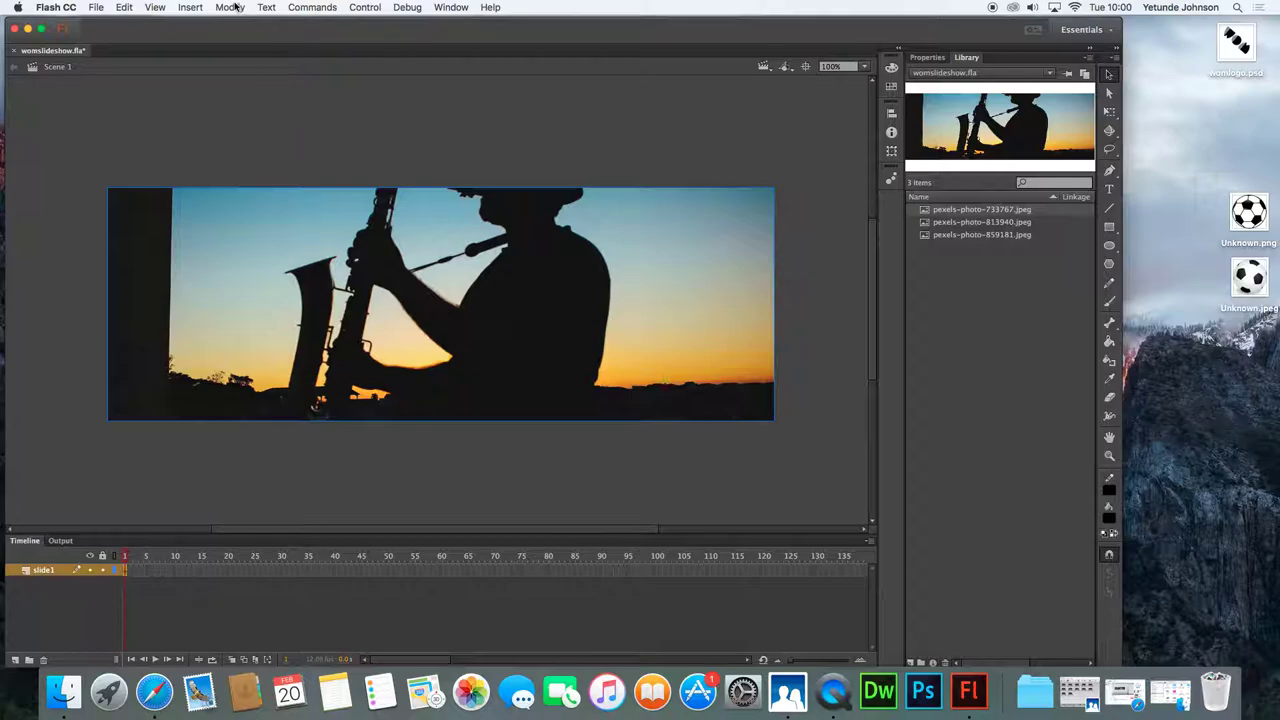
# Convert the saxophone photo to a Movie Clip symbol named image1
pyautogui.click(334, 264)
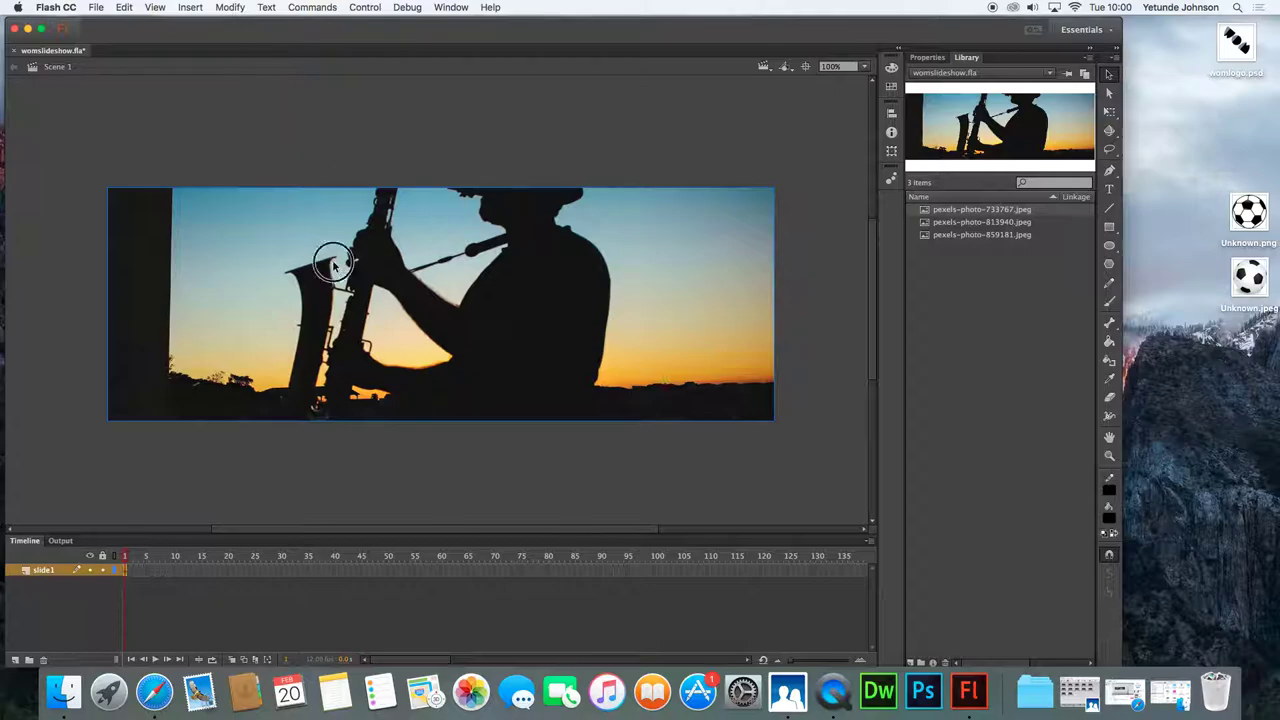
pyautogui.click(228, 9)
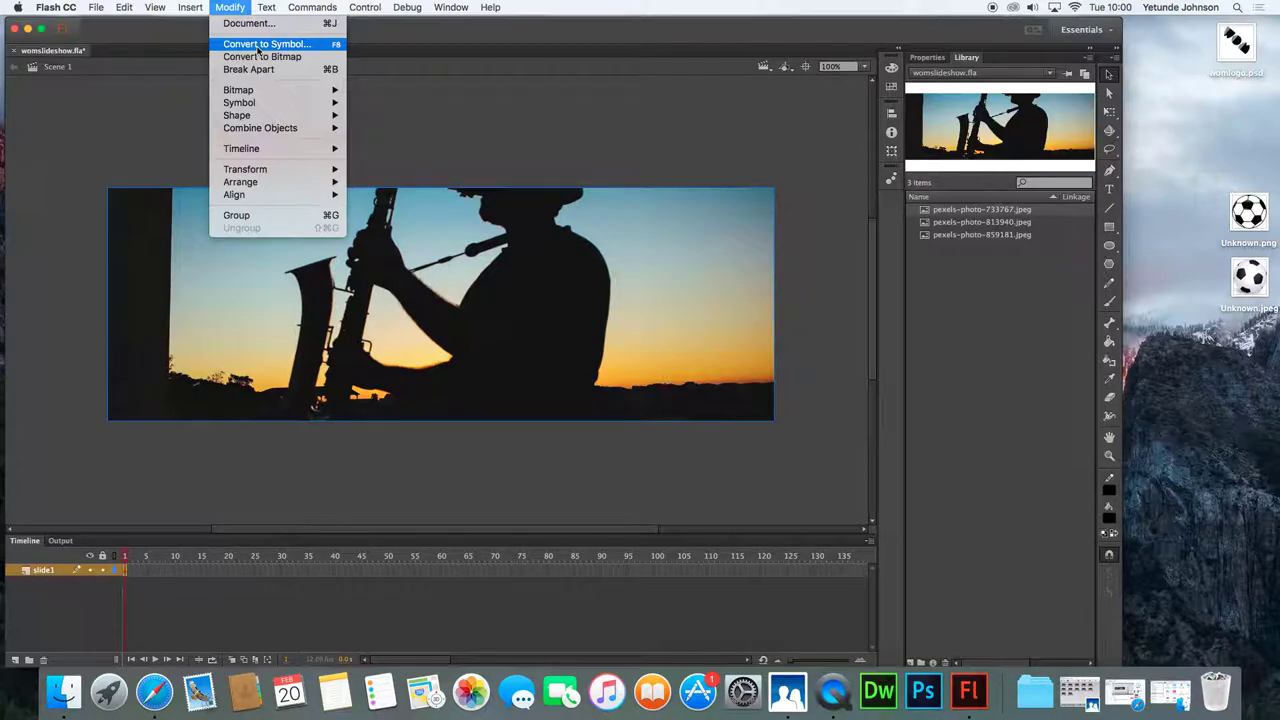
pyautogui.click(258, 45)
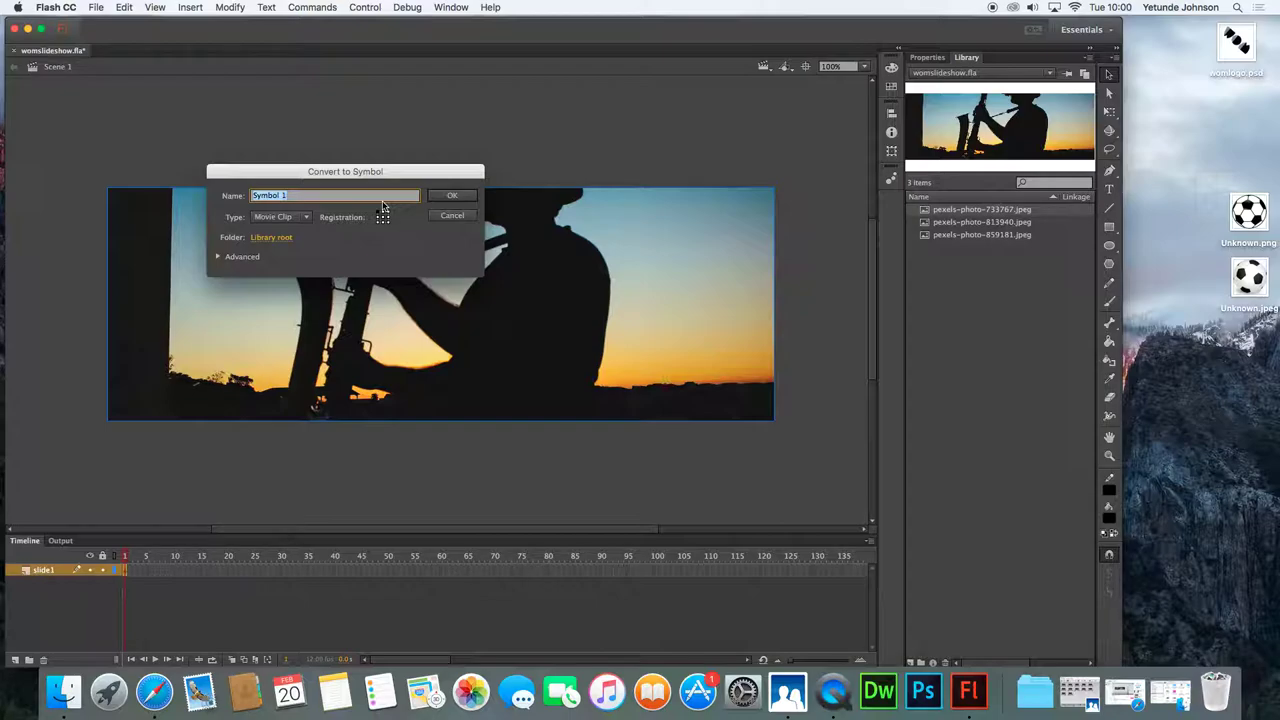
pyautogui.press('BackSpace')
pyautogui.write('image')
pyautogui.click(290, 217)
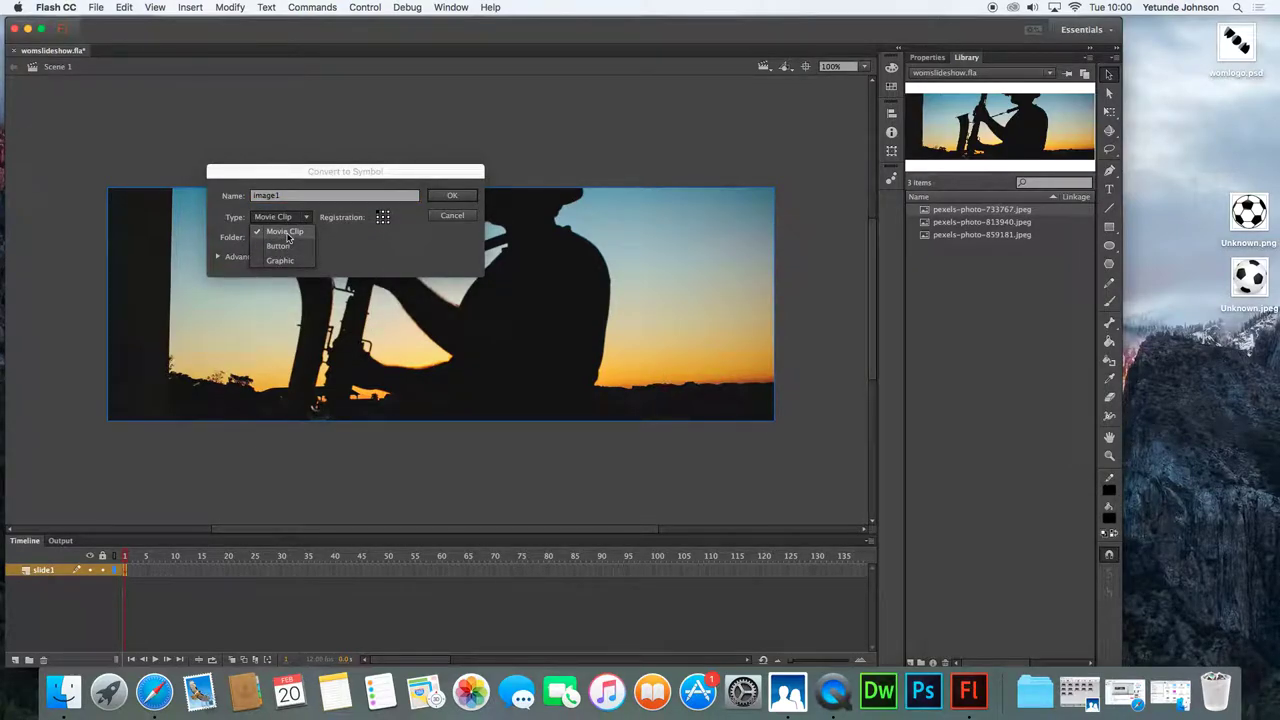
pyautogui.click(284, 231)
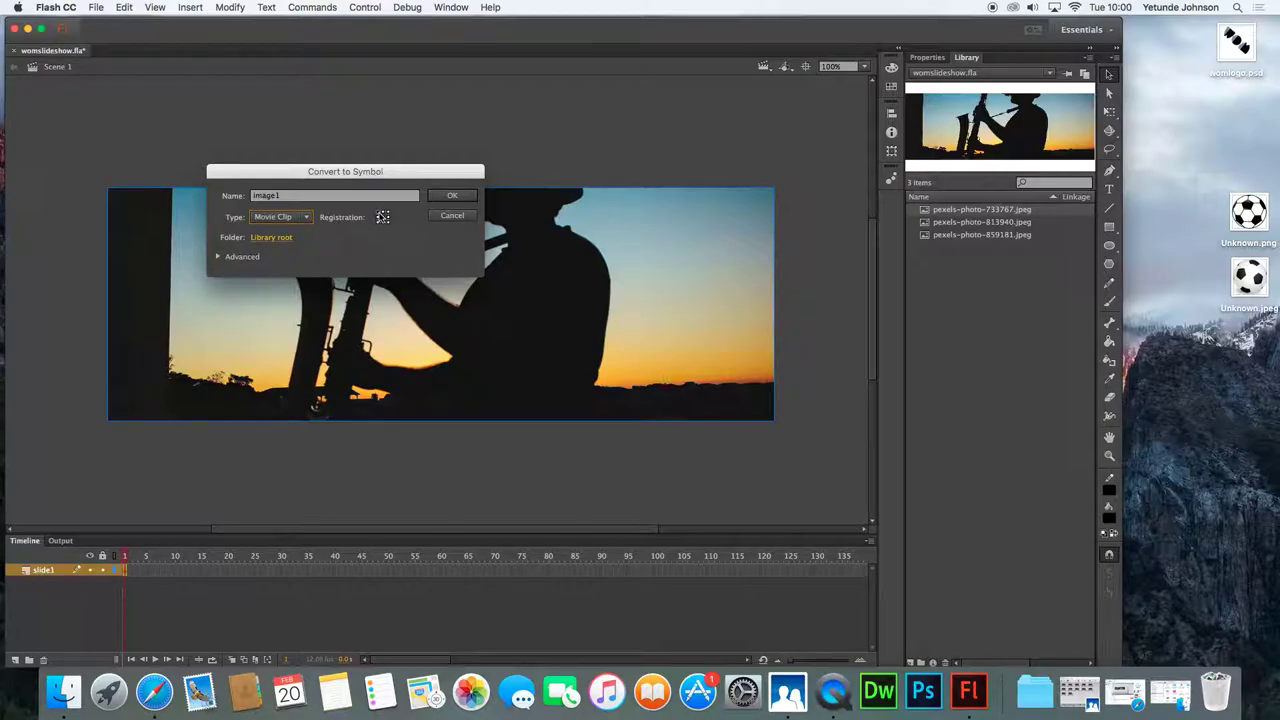
pyautogui.click(452, 197)
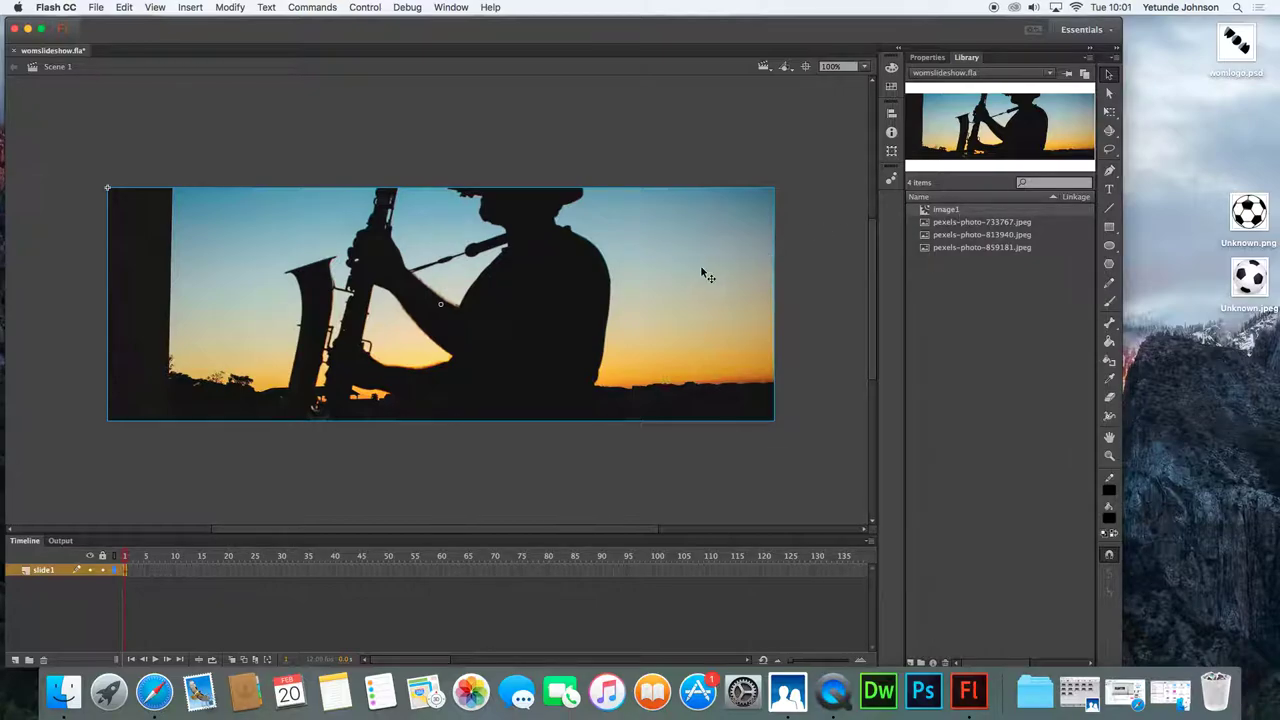
# Check the image1 instance's properties, including its accessibility settings
pyautogui.click(926, 58)
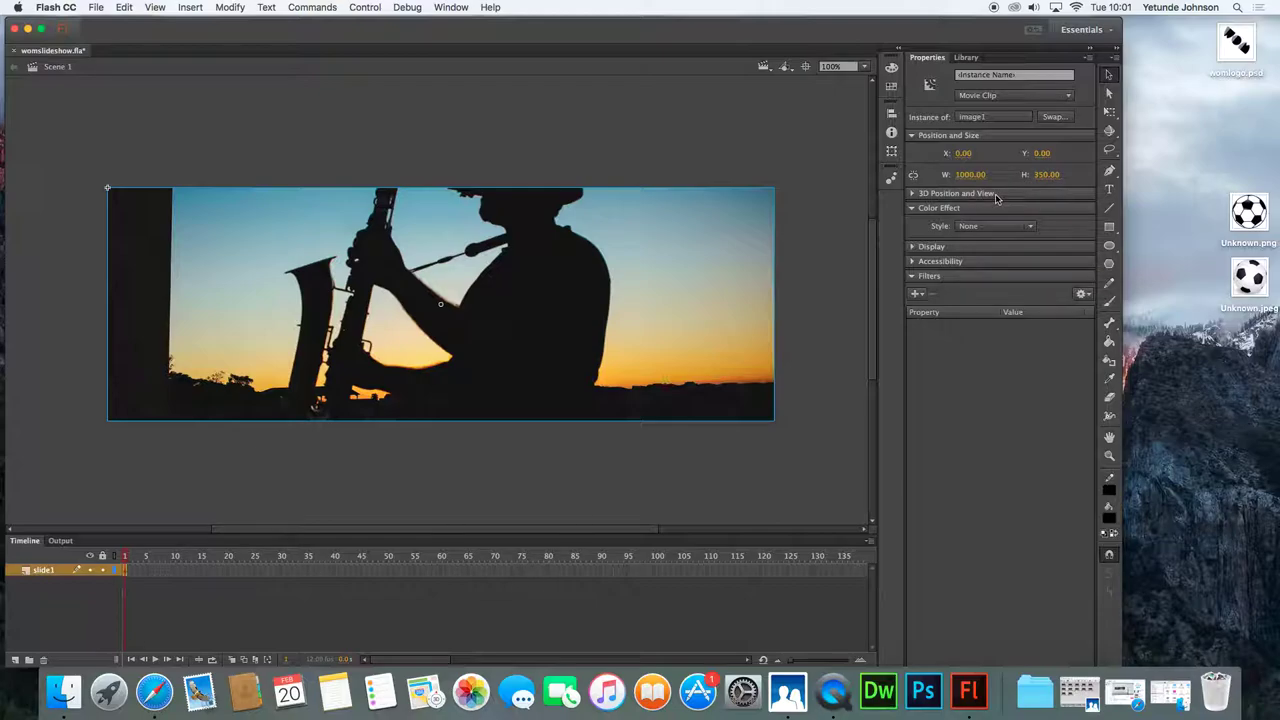
pyautogui.click(913, 262)
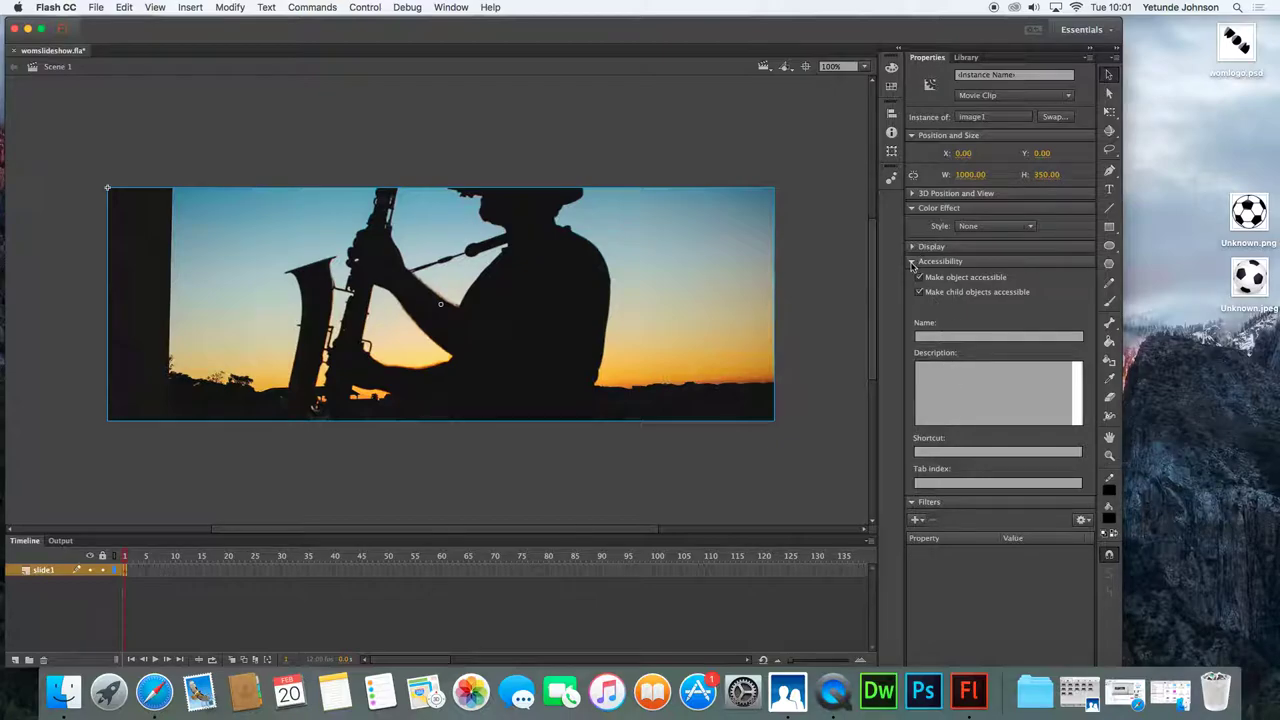
pyautogui.click(913, 263)
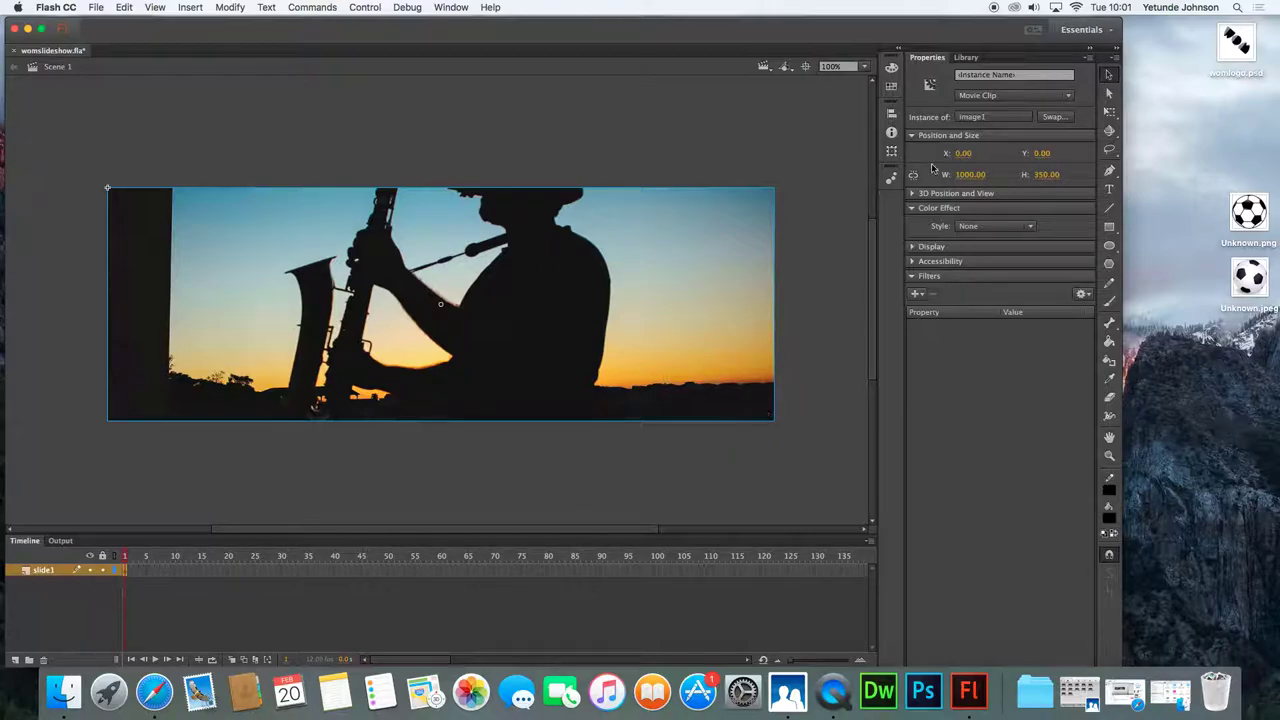
# Insert keyframes at frames 24 and 30 of the slide1 layer
pyautogui.click(804, 274)
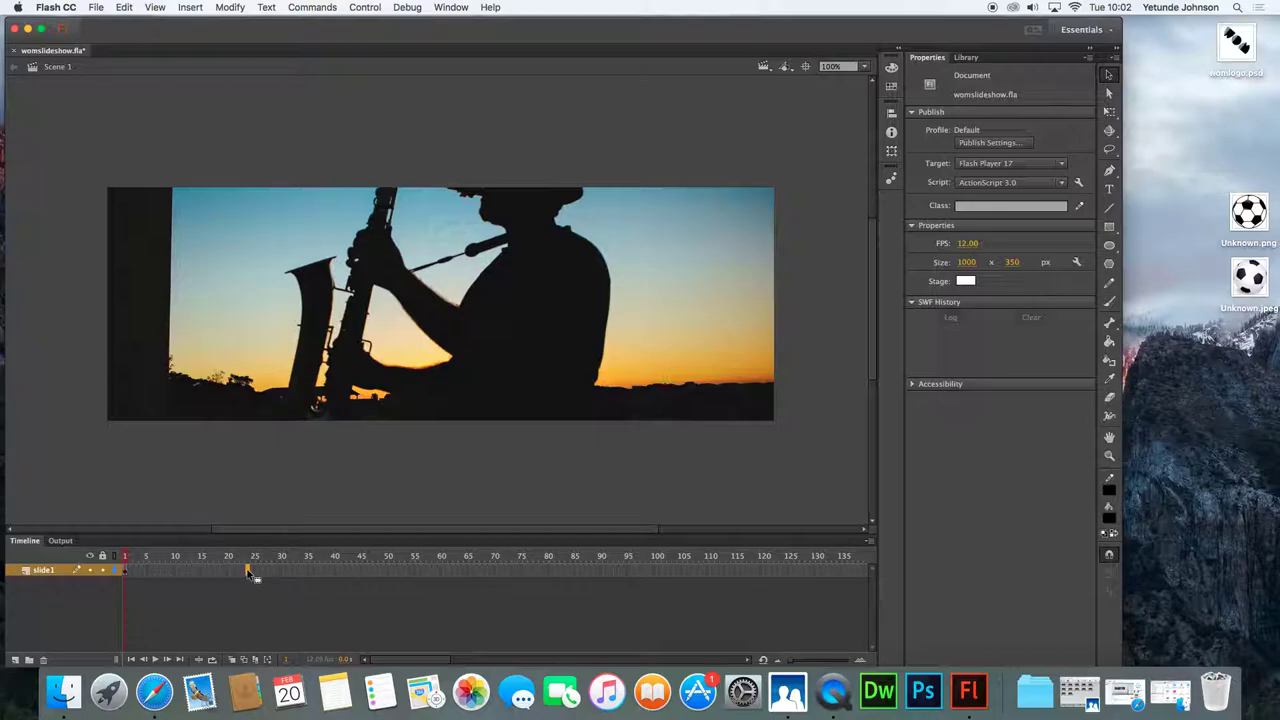
pyautogui.rightClick(248, 574)
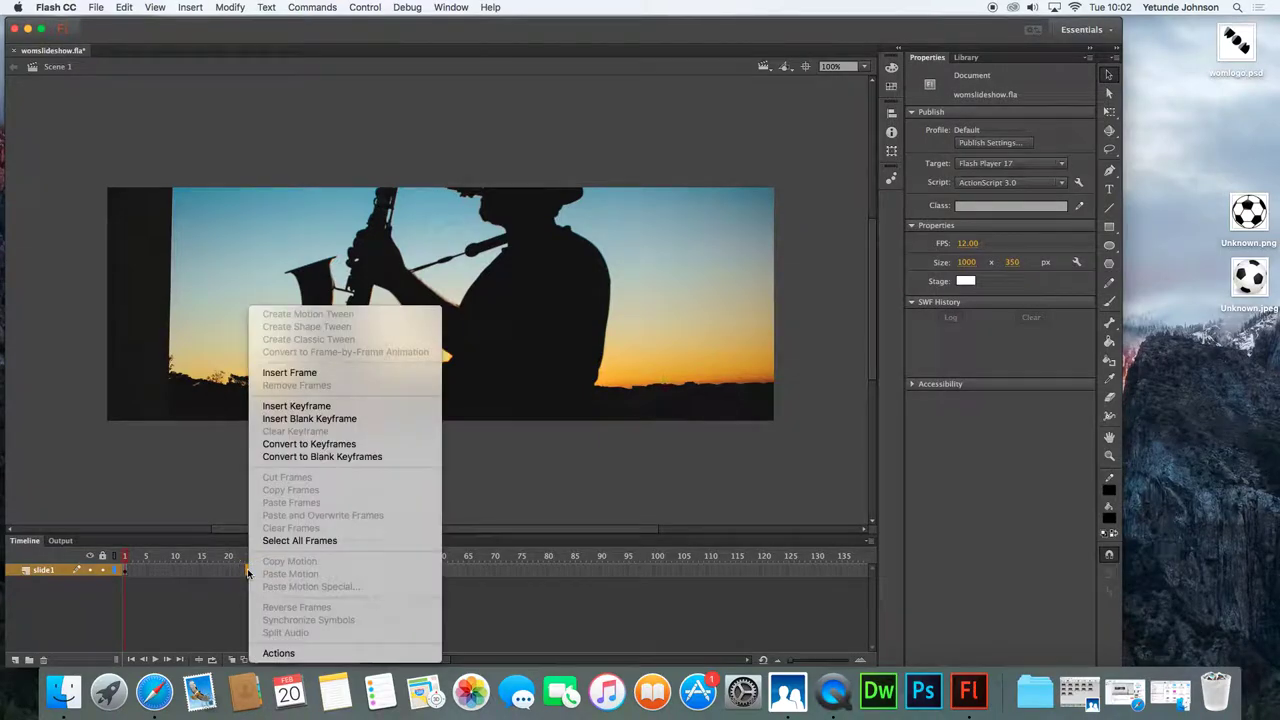
pyautogui.click(300, 406)
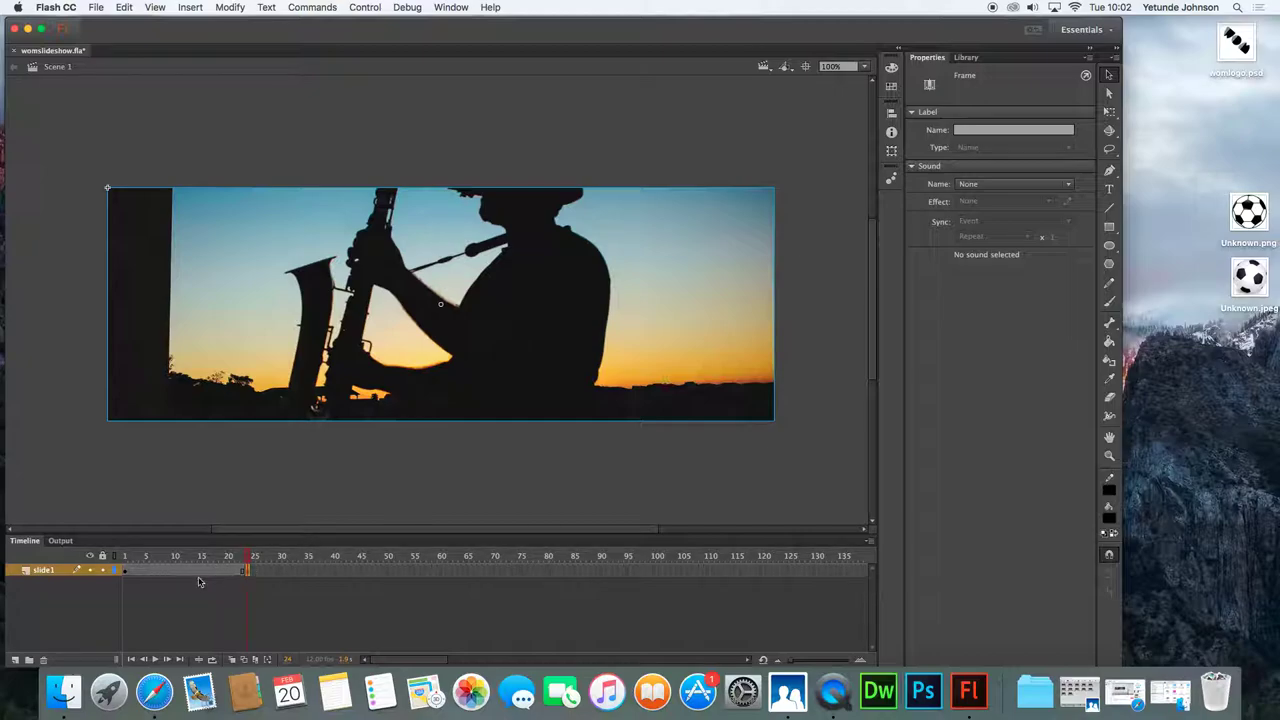
pyautogui.moveTo(126, 577); pyautogui.dragTo(250, 578)
pyautogui.moveTo(250, 578); pyautogui.dragTo(251, 579)
pyautogui.rightClick(281, 575)
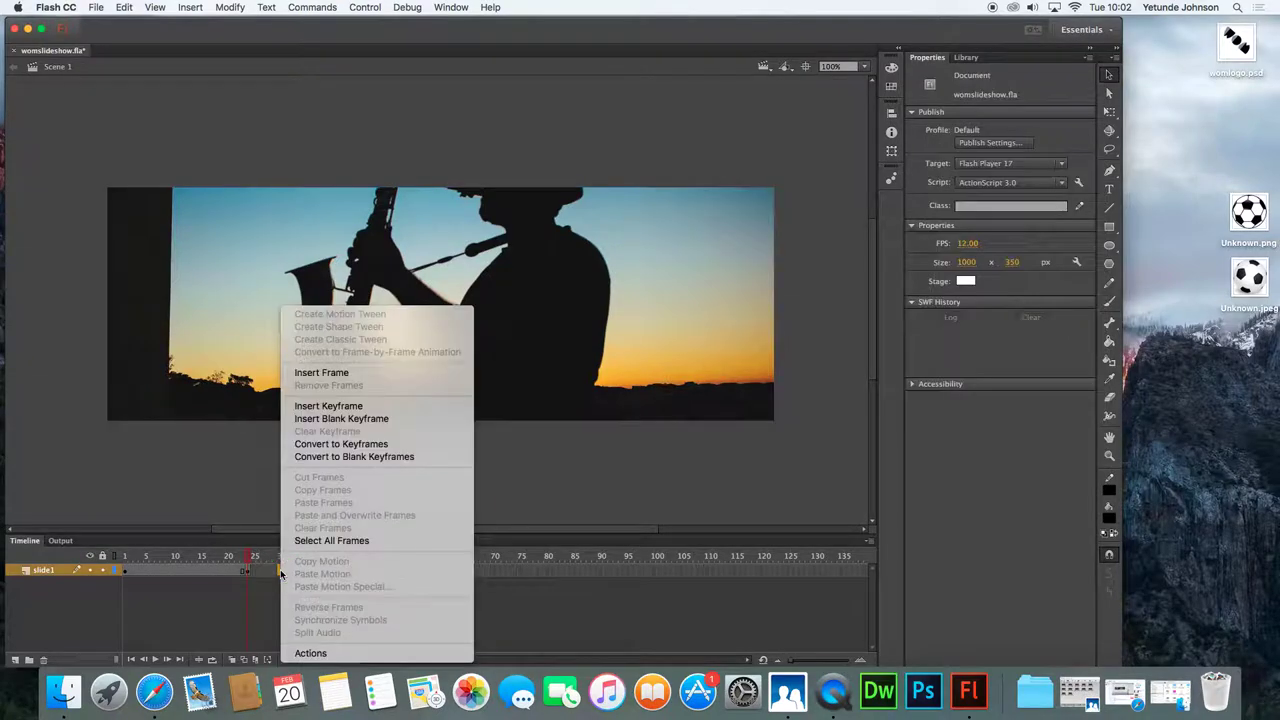
pyautogui.click(349, 406)
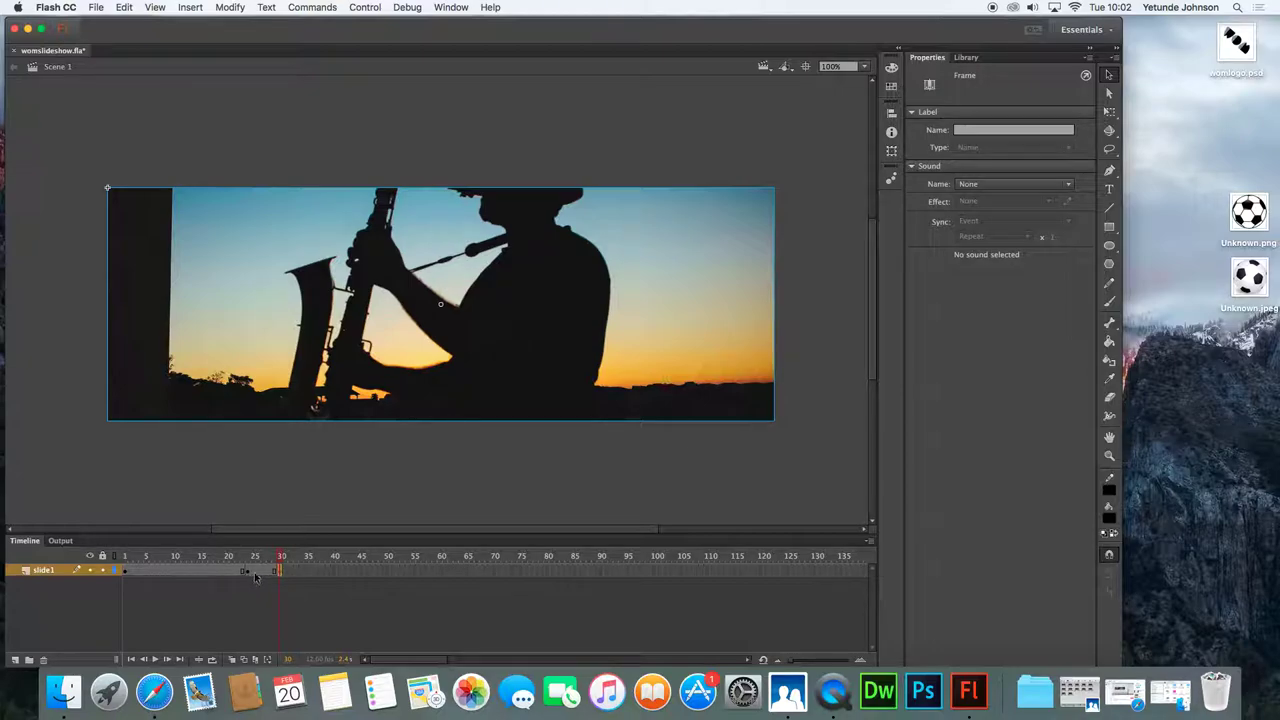
# Apply an Alpha colour effect of 100% to the image1 instance at the frame 24 keyframe
pyautogui.moveTo(274, 572)
pyautogui.mouseDown()
pyautogui.moveTo(143, 558)
pyautogui.moveTo(280, 563)
pyautogui.moveTo(126, 560)
pyautogui.moveTo(283, 571)
pyautogui.moveTo(252, 577)
pyautogui.mouseUp()
pyautogui.click(557, 337)
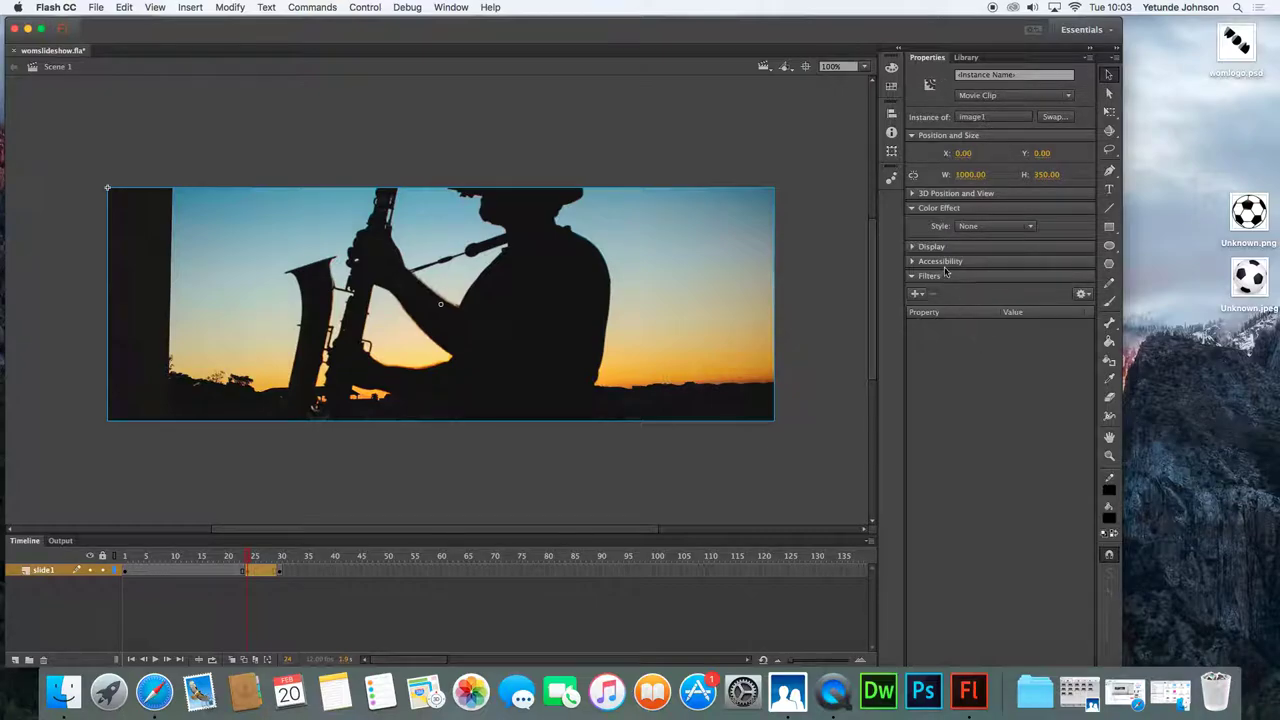
pyautogui.click(912, 209)
pyautogui.click(912, 209)
pyautogui.click(912, 209)
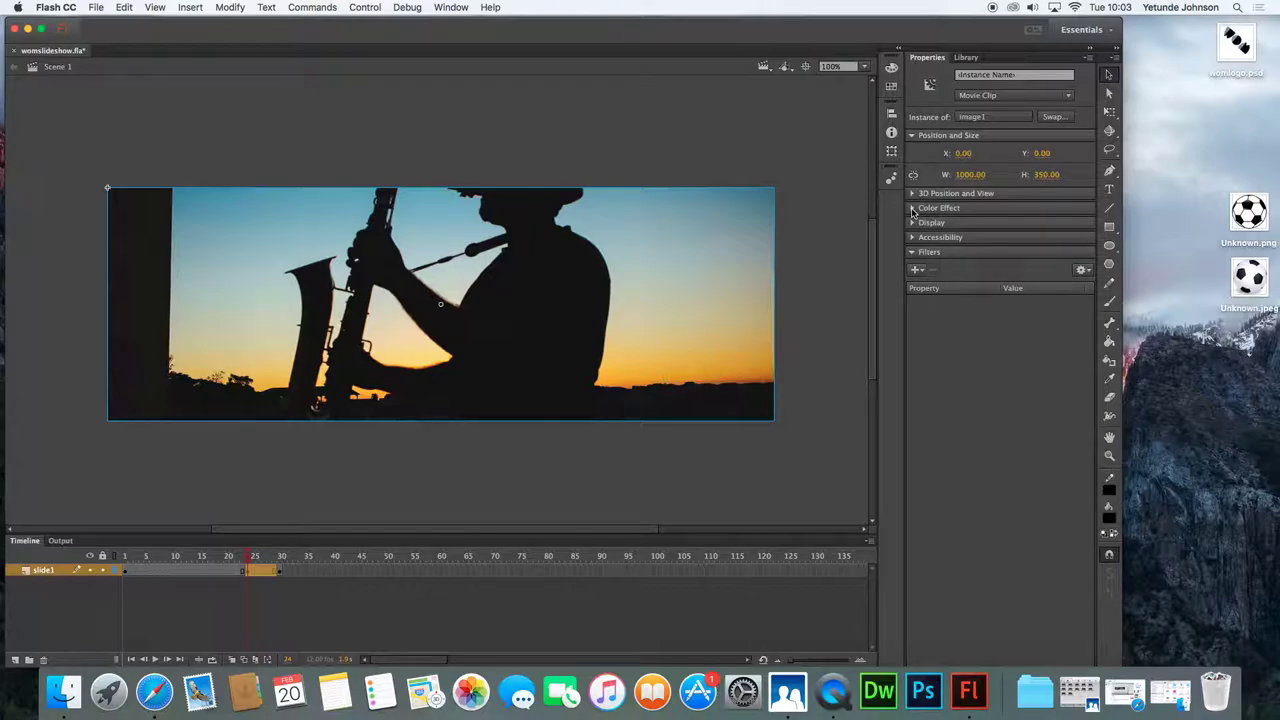
pyautogui.click(912, 209)
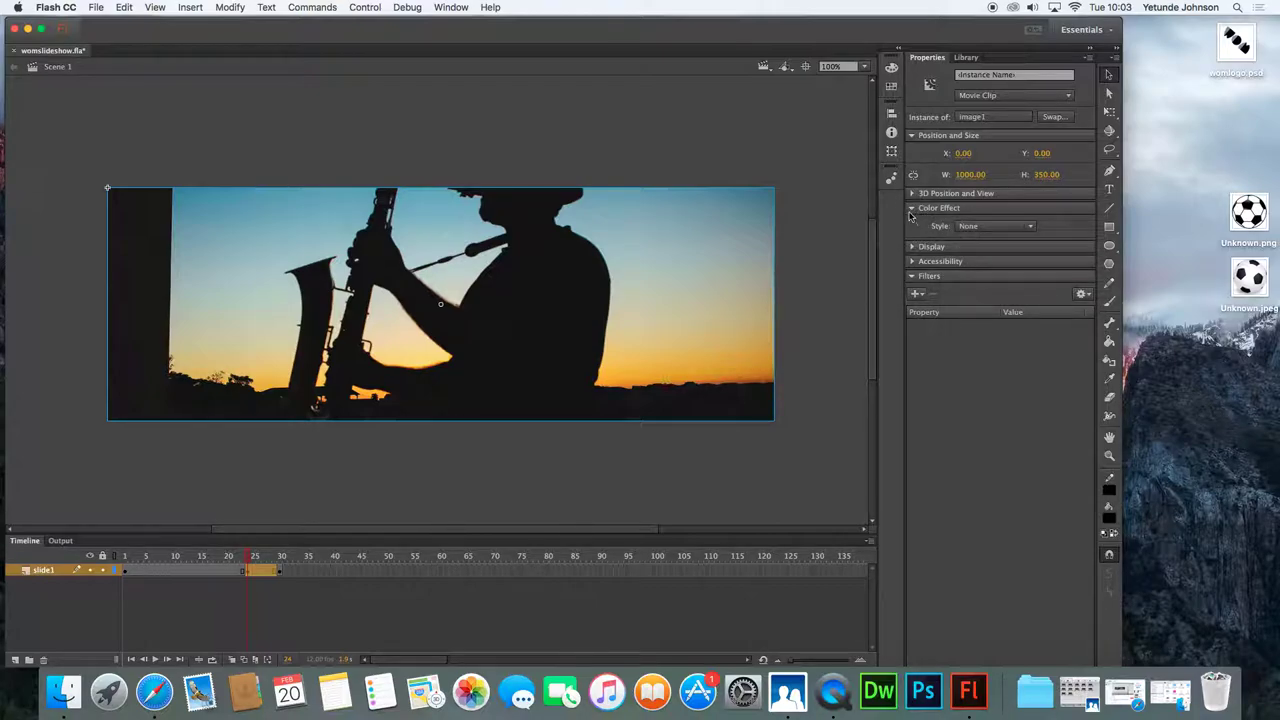
pyautogui.click(983, 228)
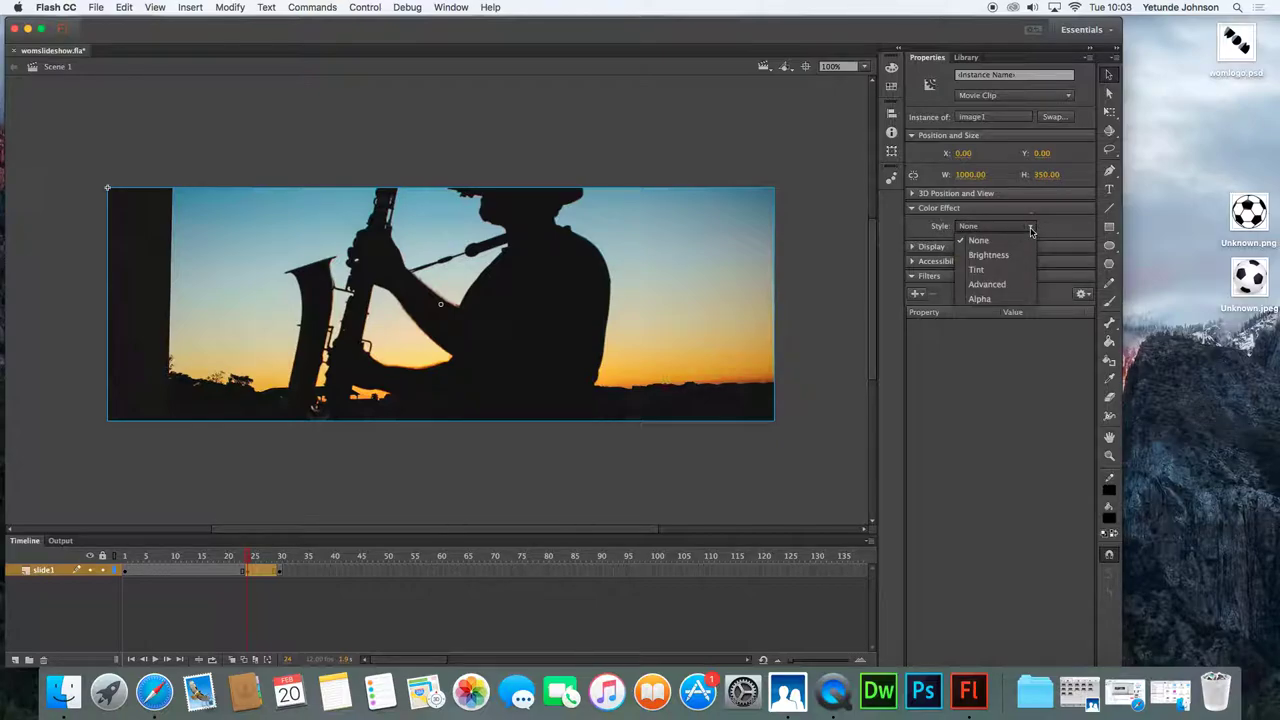
pyautogui.click(980, 300)
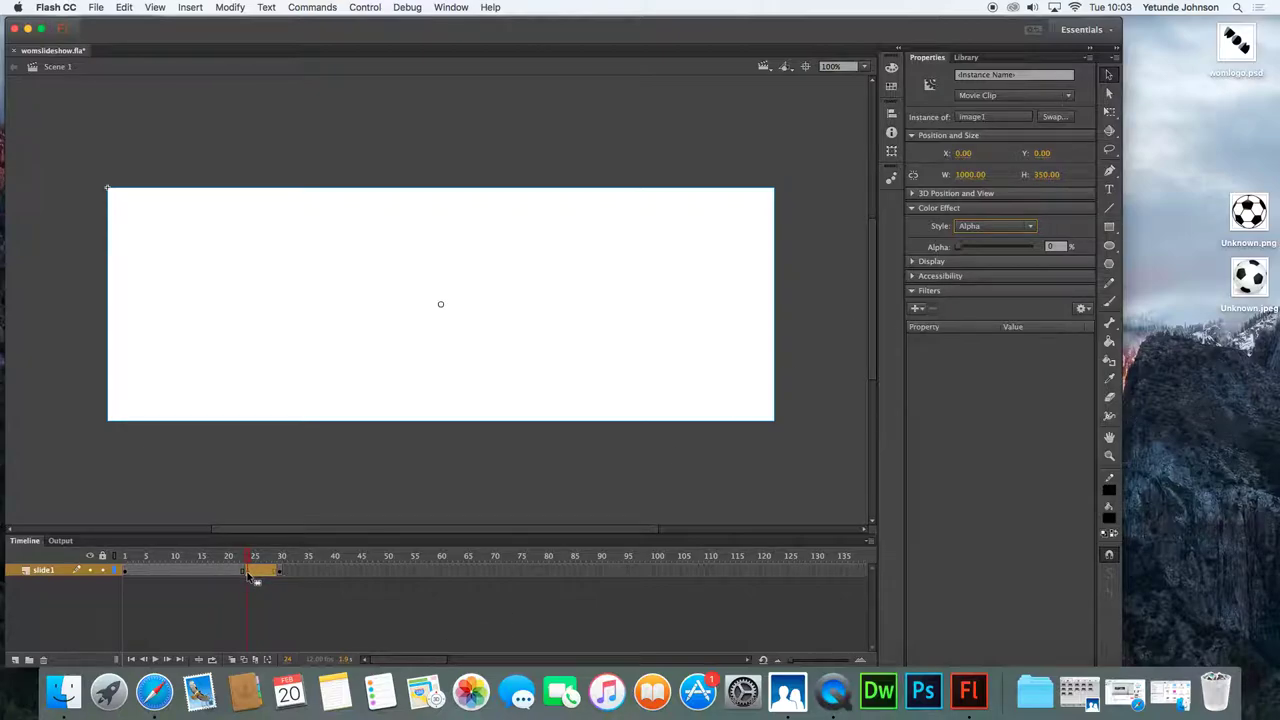
pyautogui.hscroll(-3, 860, 480)
pyautogui.moveTo(960, 247); pyautogui.dragTo(1040, 253)
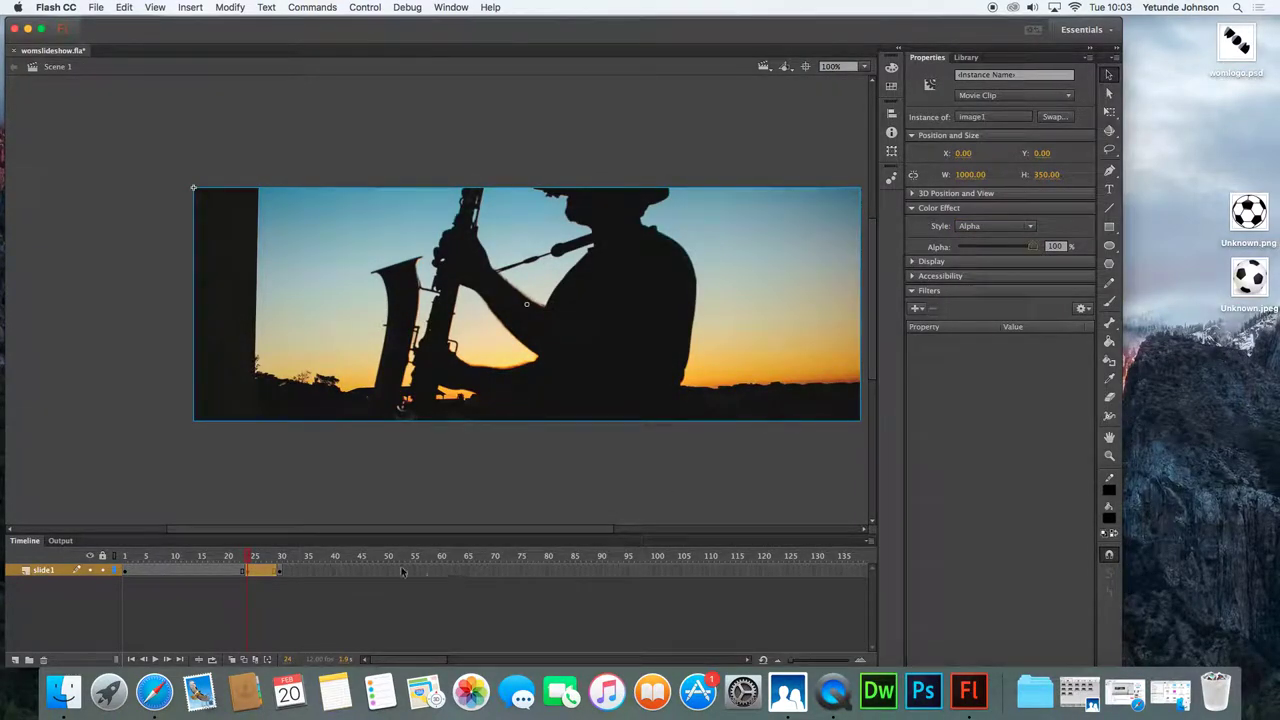
# Apply an Alpha colour effect of 0% to the image1 instance at the frame 30 keyframe
pyautogui.click(280, 576)
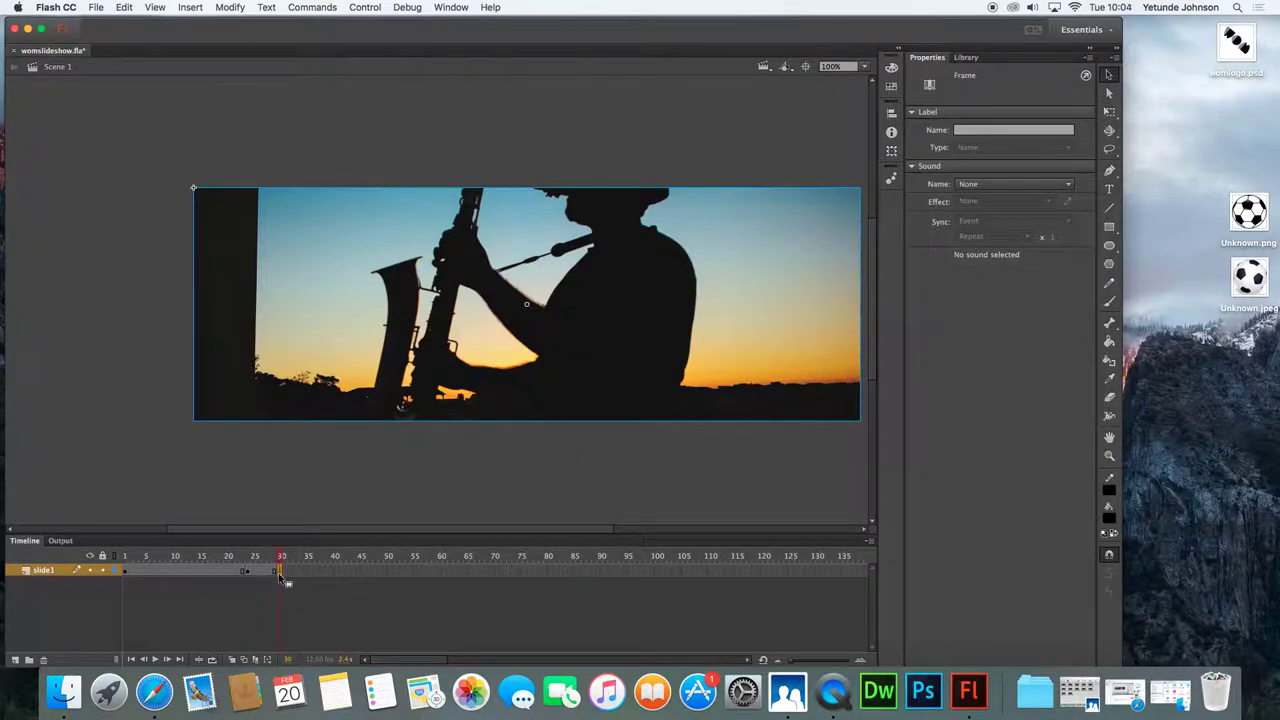
pyautogui.click(548, 344)
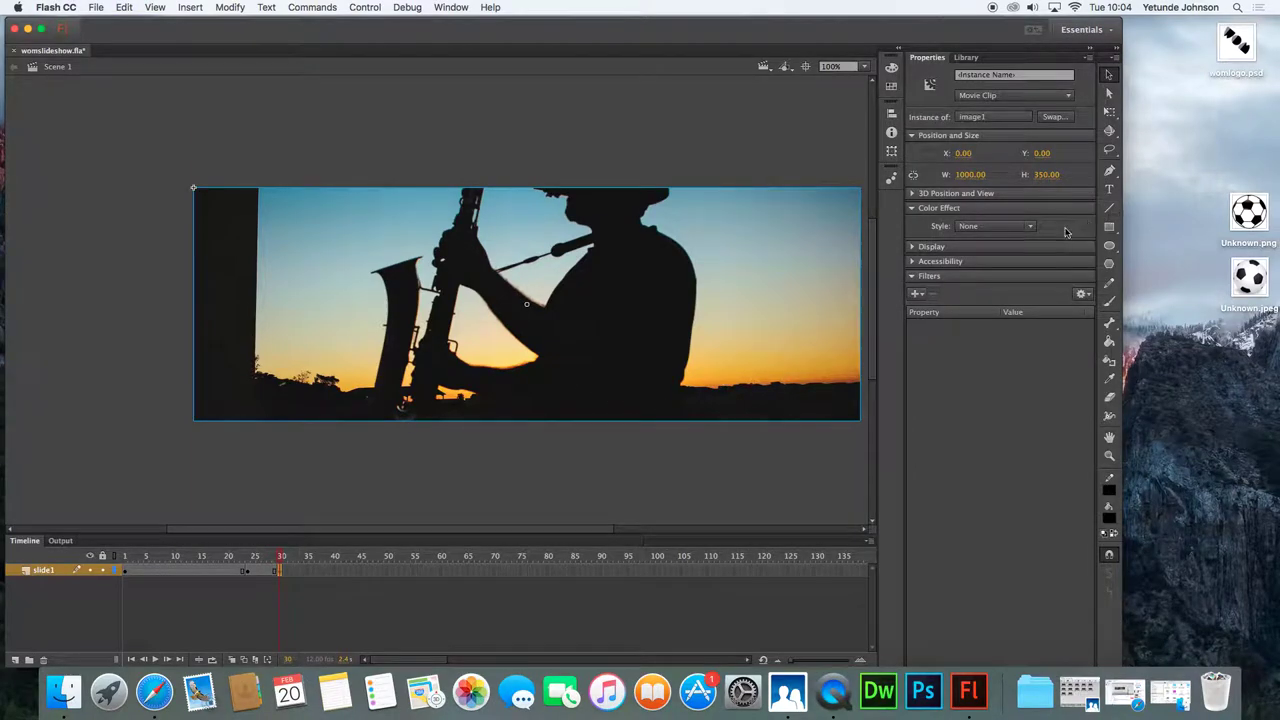
pyautogui.click(911, 211)
pyautogui.click(911, 211)
pyautogui.click(1030, 230)
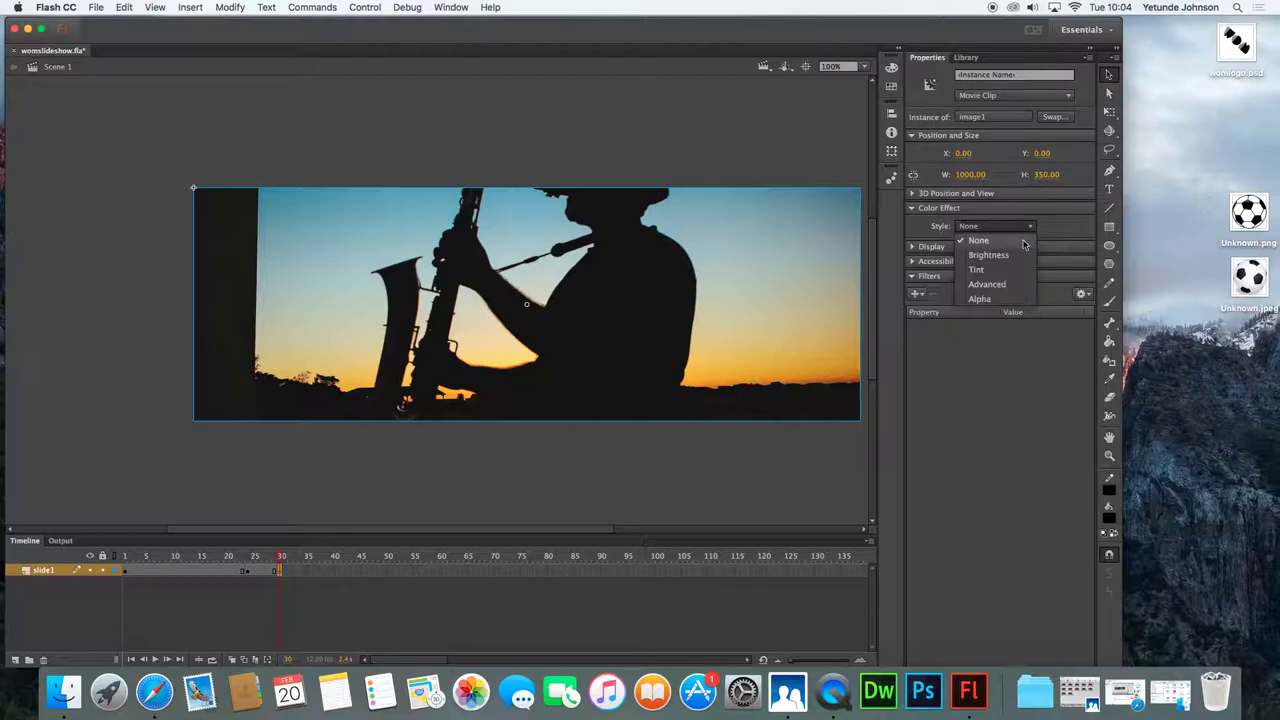
pyautogui.click(987, 304)
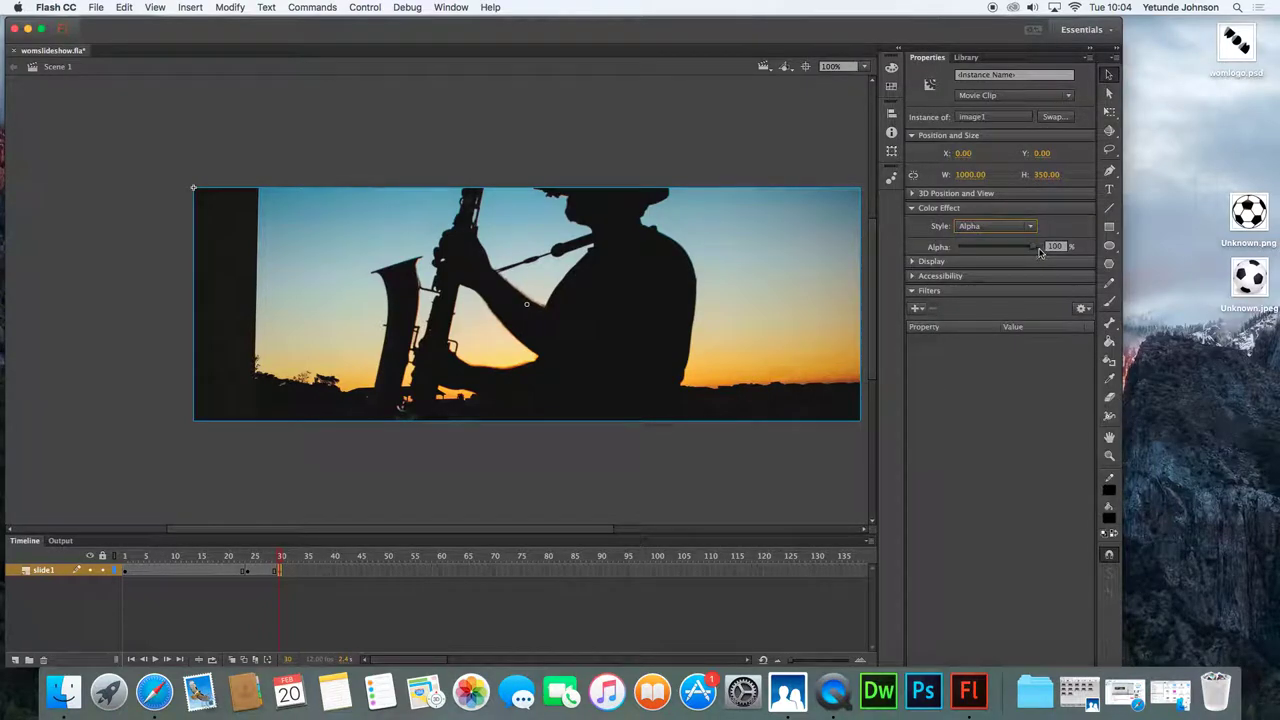
pyautogui.moveTo(1036, 249); pyautogui.dragTo(956, 249)
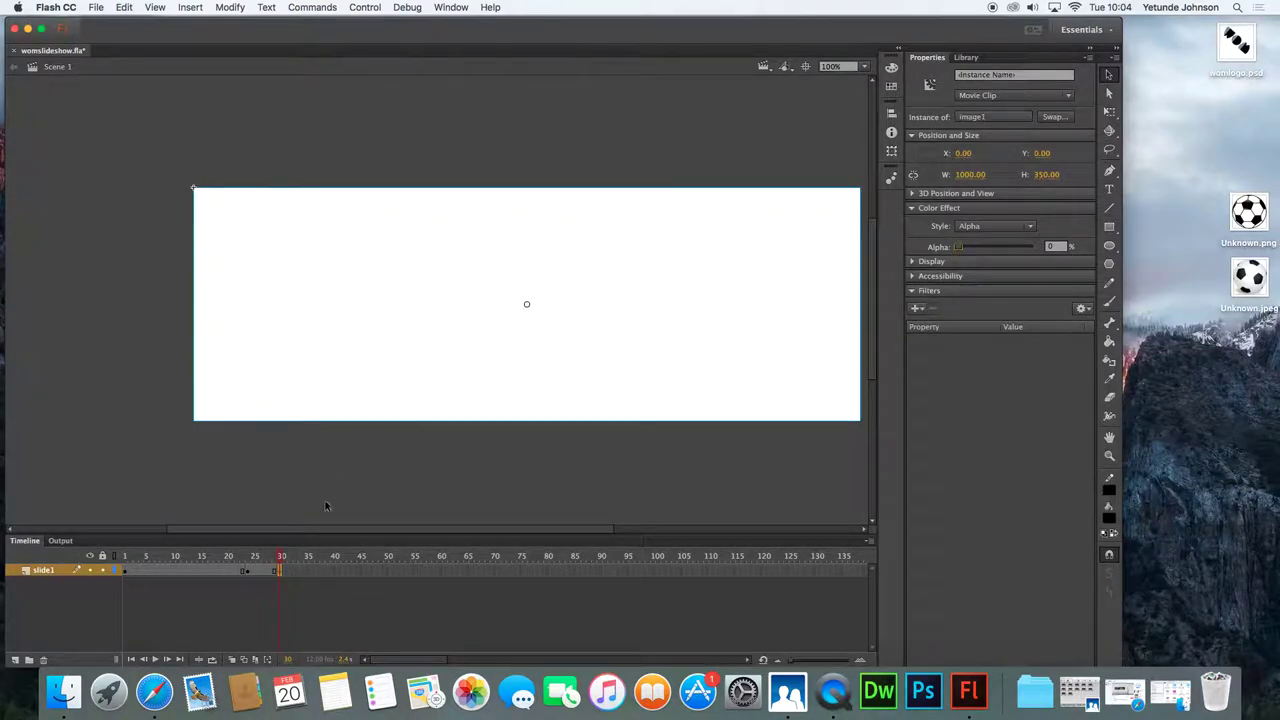
# Create a classic tween between the frame 24 and 30 keyframes of slide1 and scrub through it to frame 30
pyautogui.click(280, 556)
pyautogui.moveTo(280, 556)
pyautogui.mouseDown()
pyautogui.moveTo(117, 556)
pyautogui.moveTo(278, 575)
pyautogui.mouseUp()
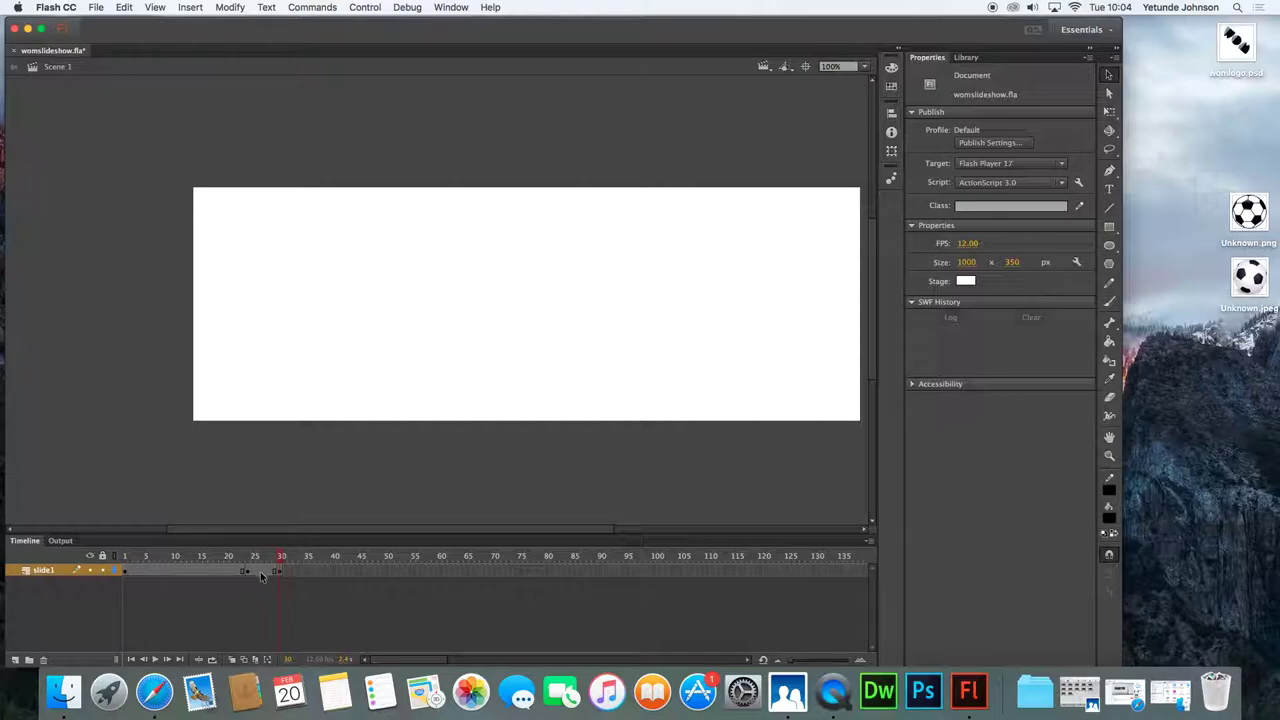
pyautogui.click(260, 572)
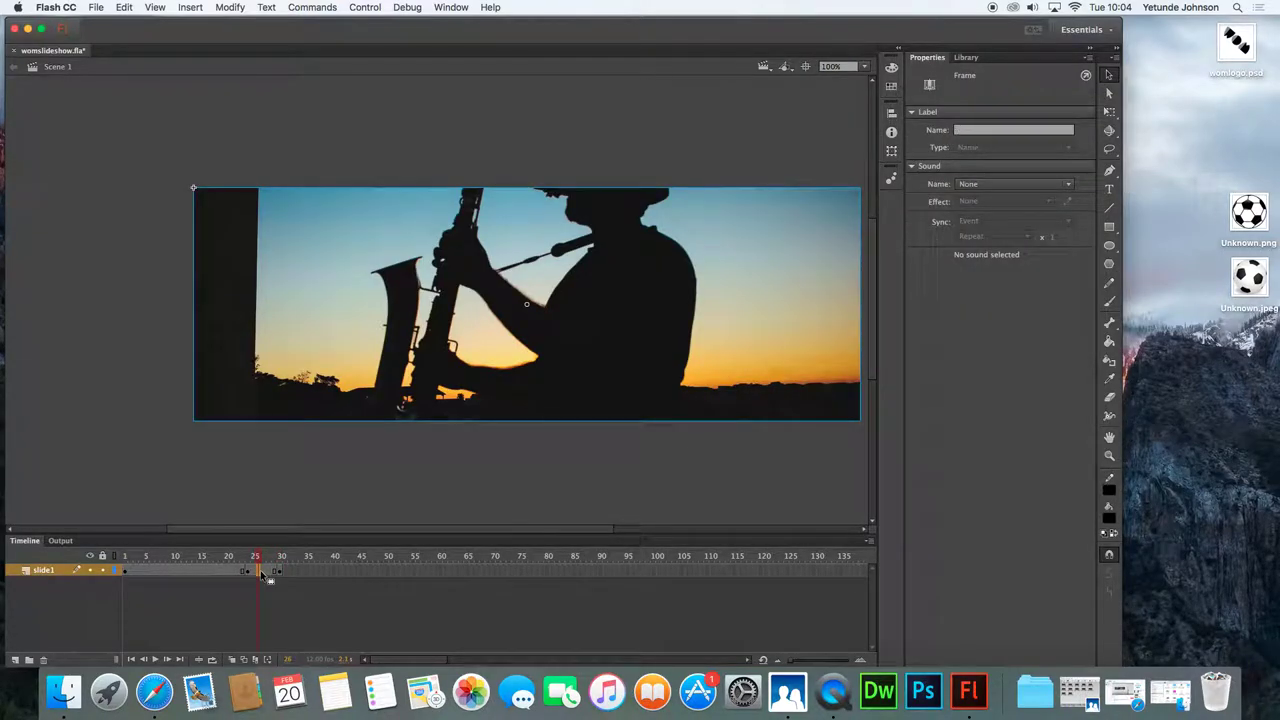
pyautogui.rightClick(262, 574)
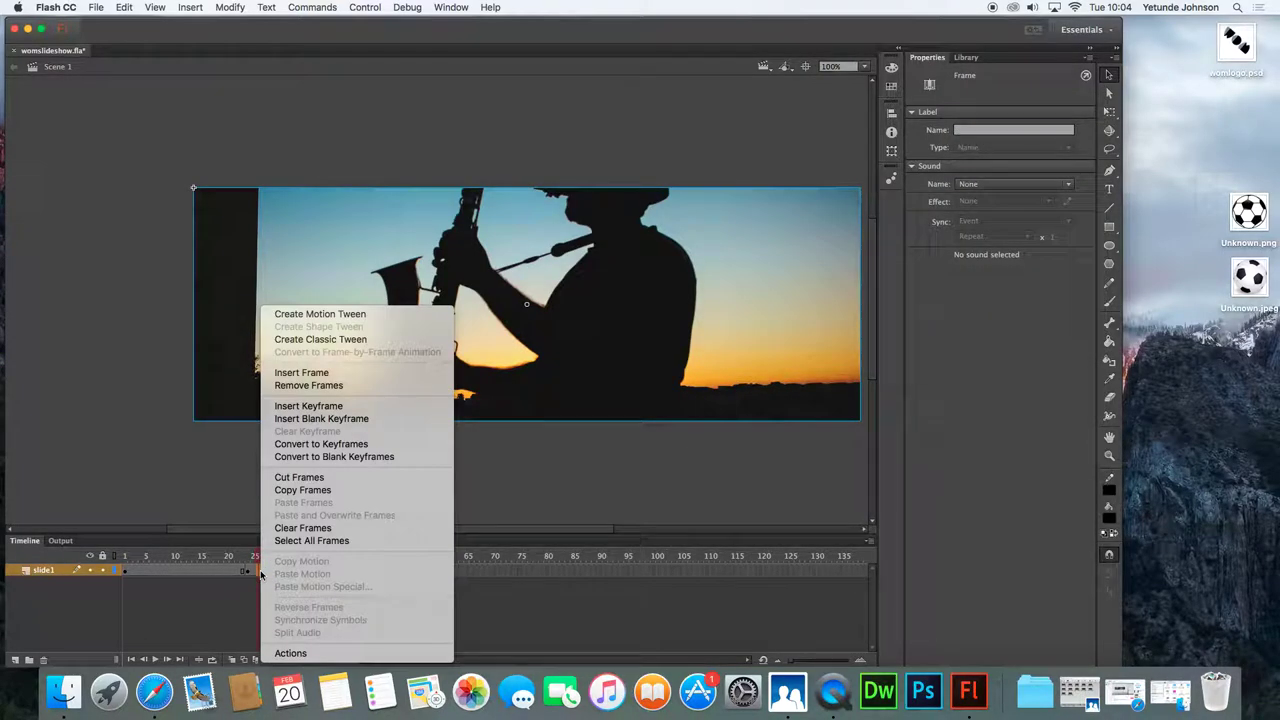
pyautogui.click(365, 340)
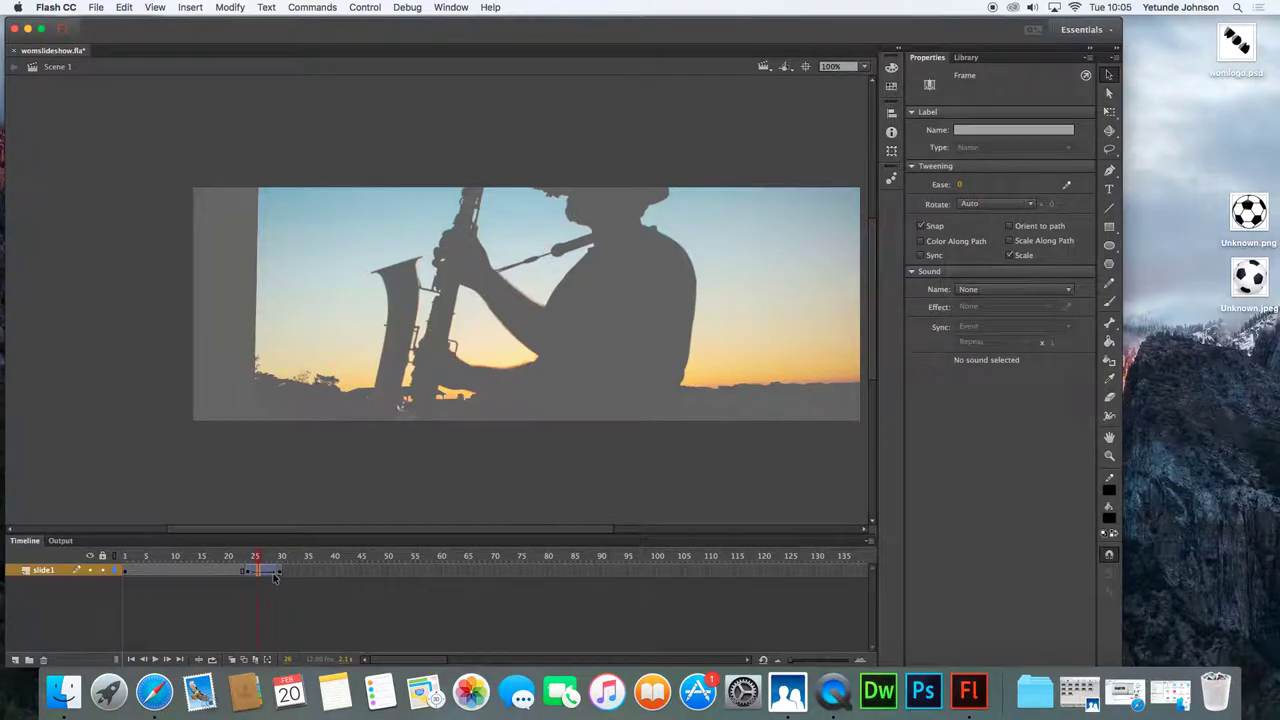
pyautogui.moveTo(258, 556); pyautogui.dragTo(282, 565)
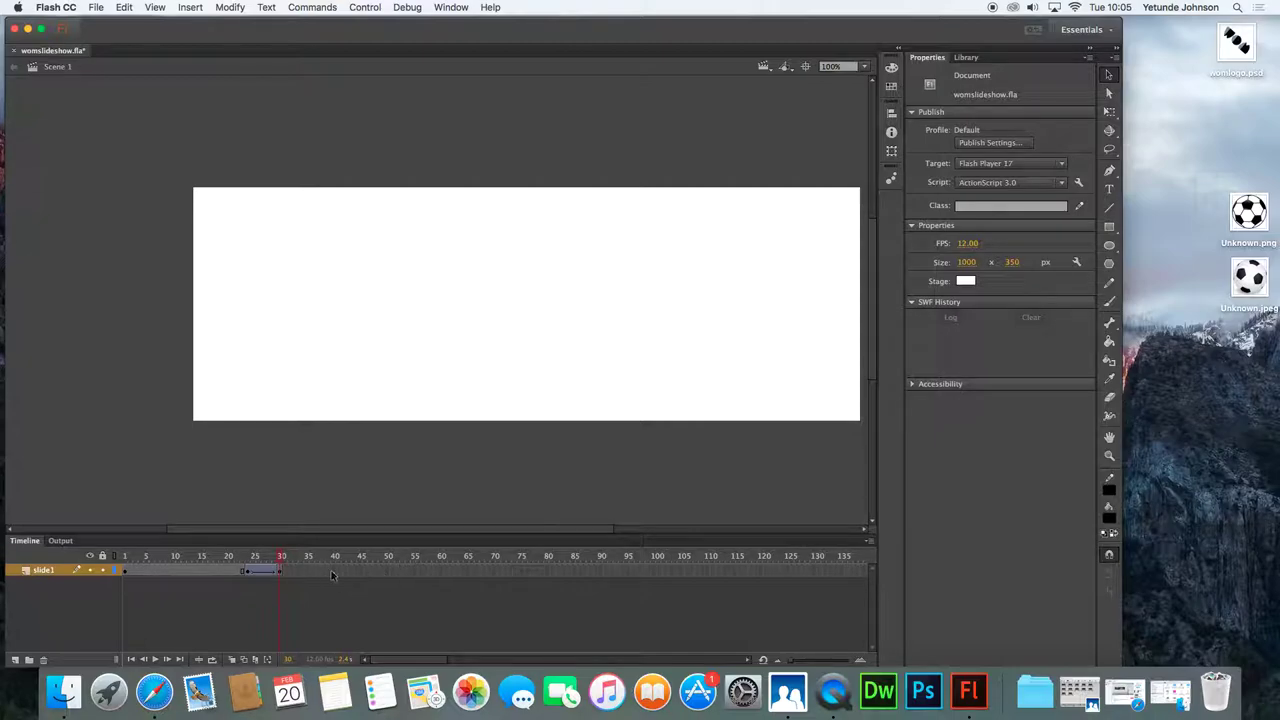
# Lock the slide1 layer and add a new layer named slide2 above it
pyautogui.click(102, 570)
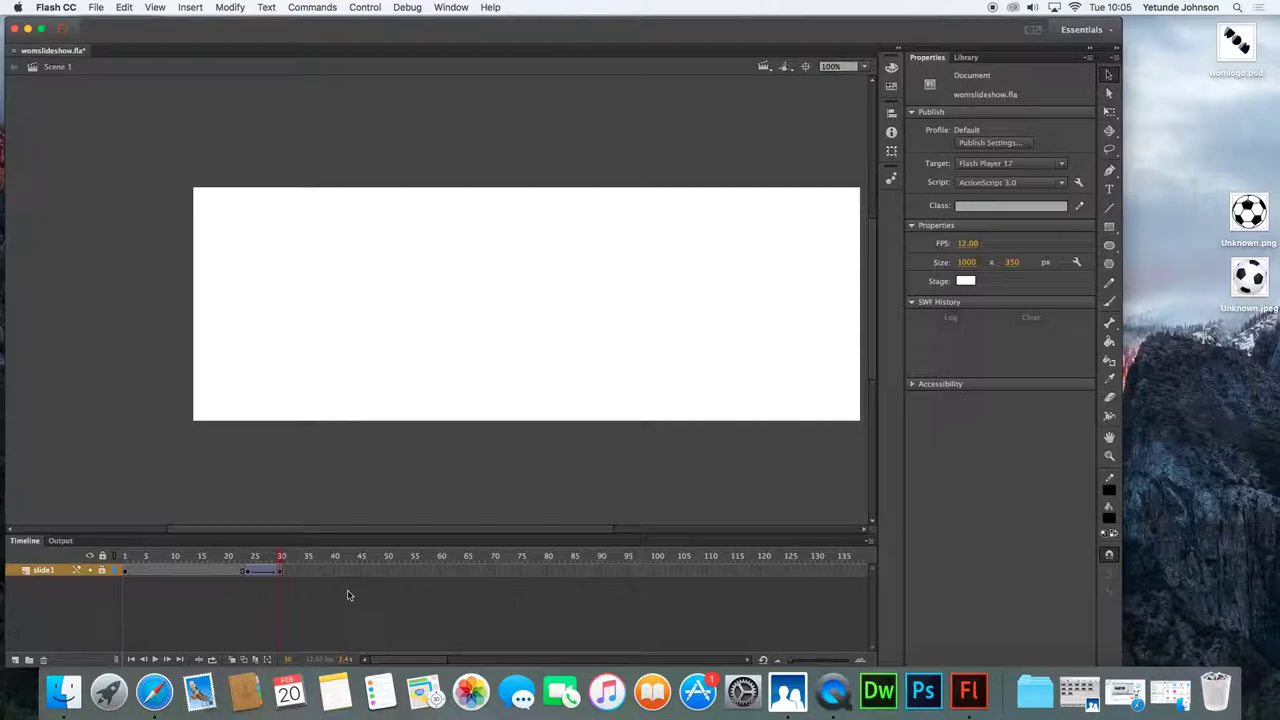
pyautogui.click(16, 662)
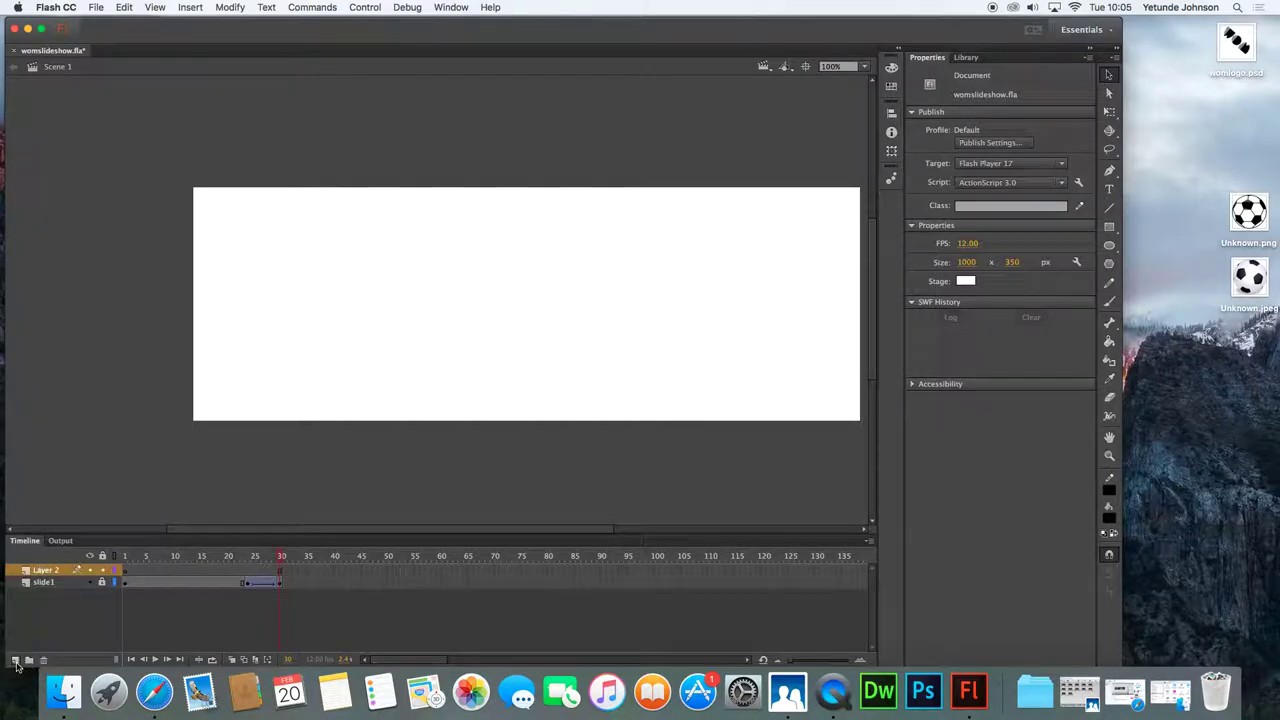
pyautogui.doubleClick(45, 571)
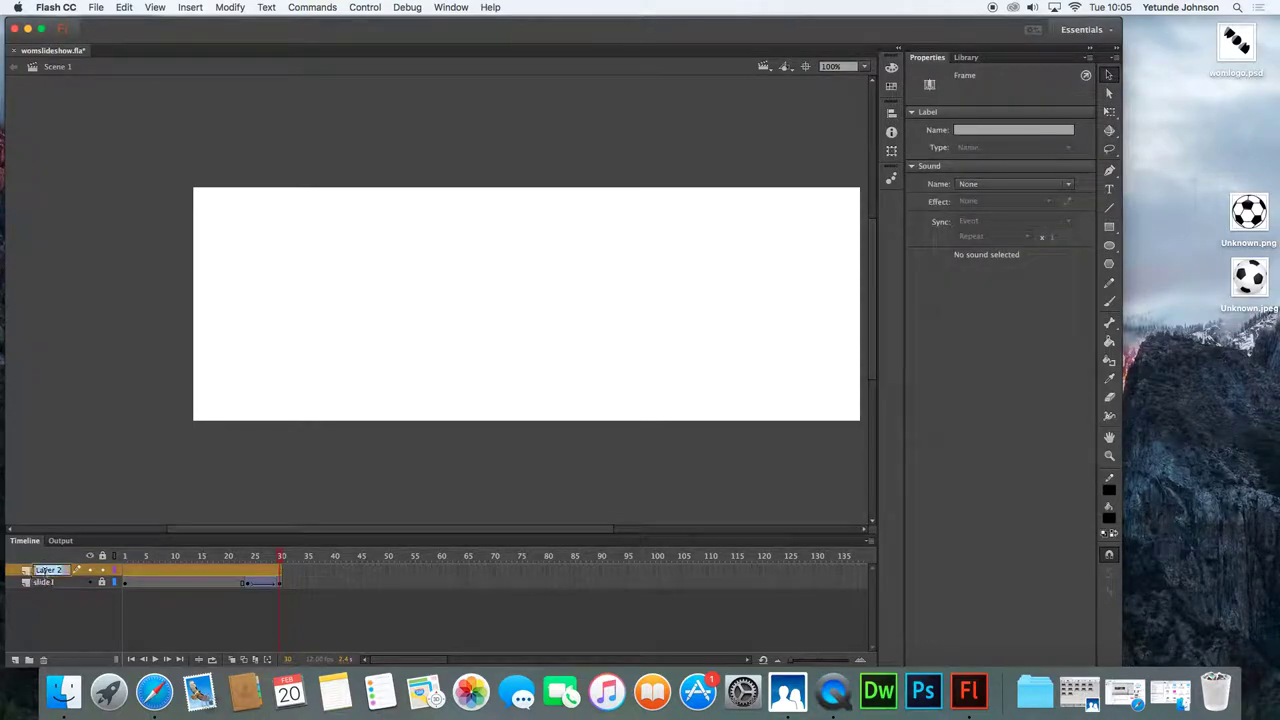
pyautogui.press('BackSpace')
pyautogui.write('slide2')
pyautogui.press('Return')
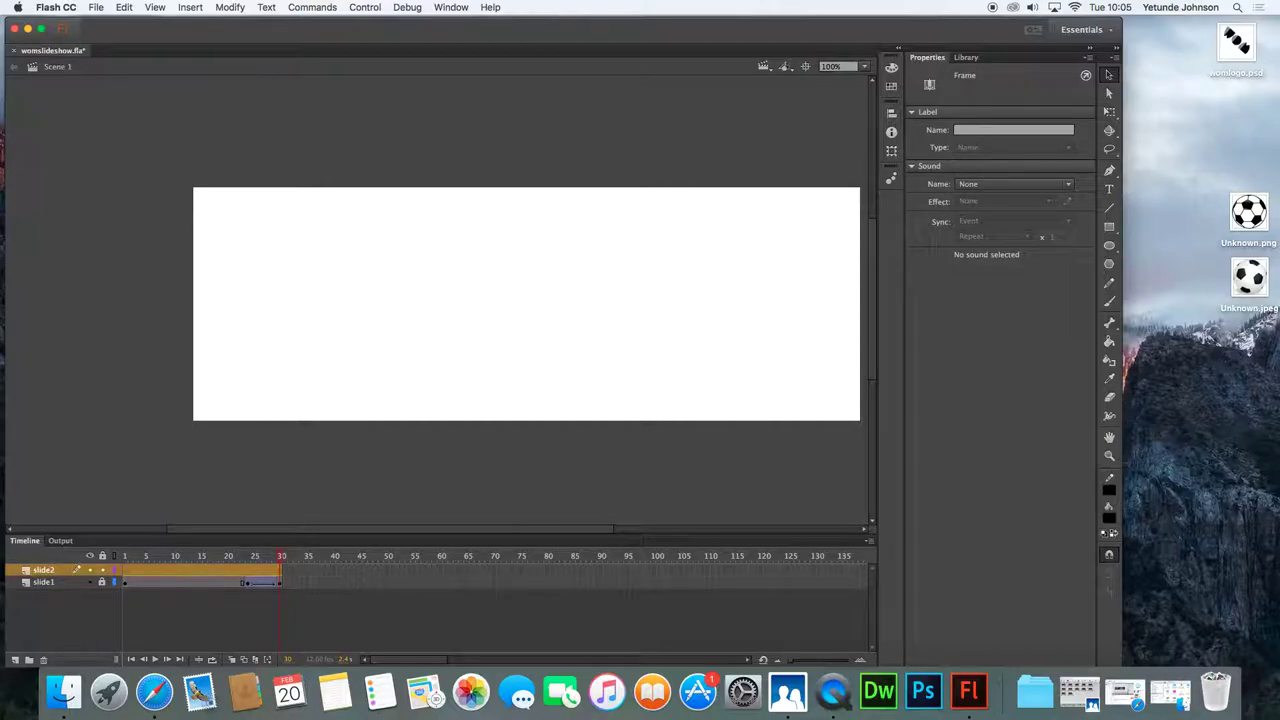
# Insert a keyframe at frame 24 of the slide2 layer
pyautogui.click(247, 575)
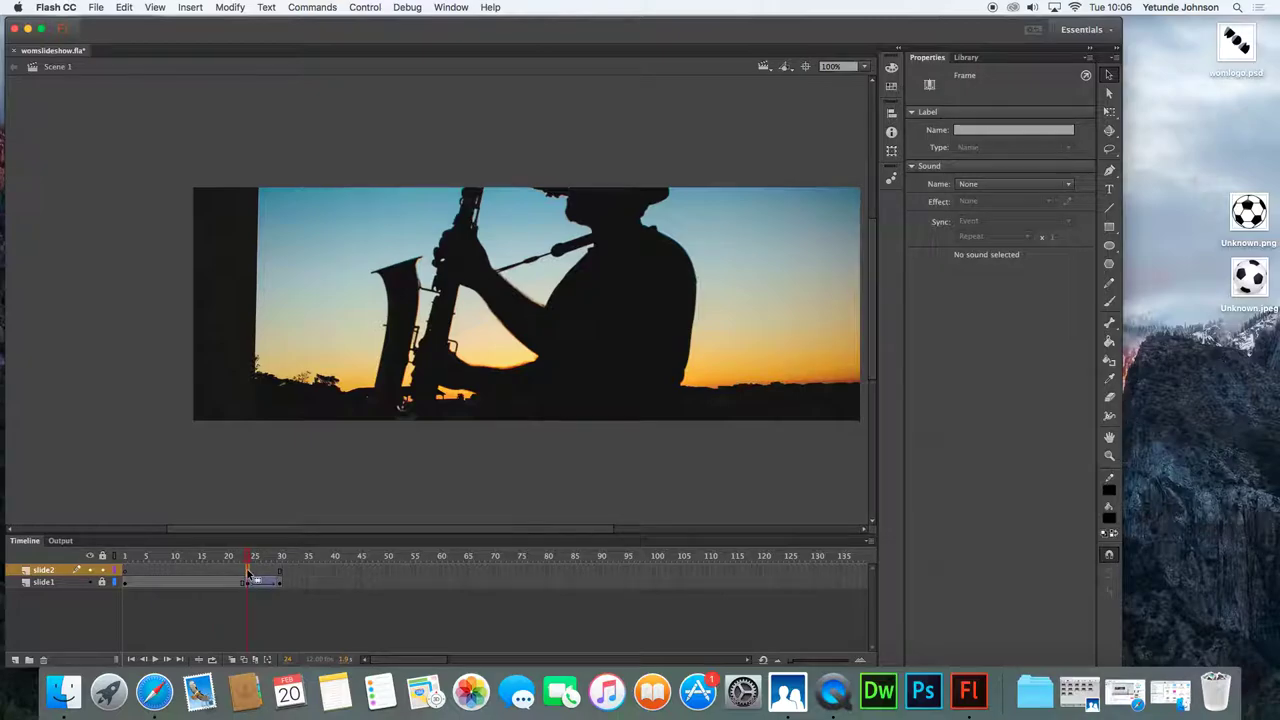
pyautogui.rightClick(249, 575)
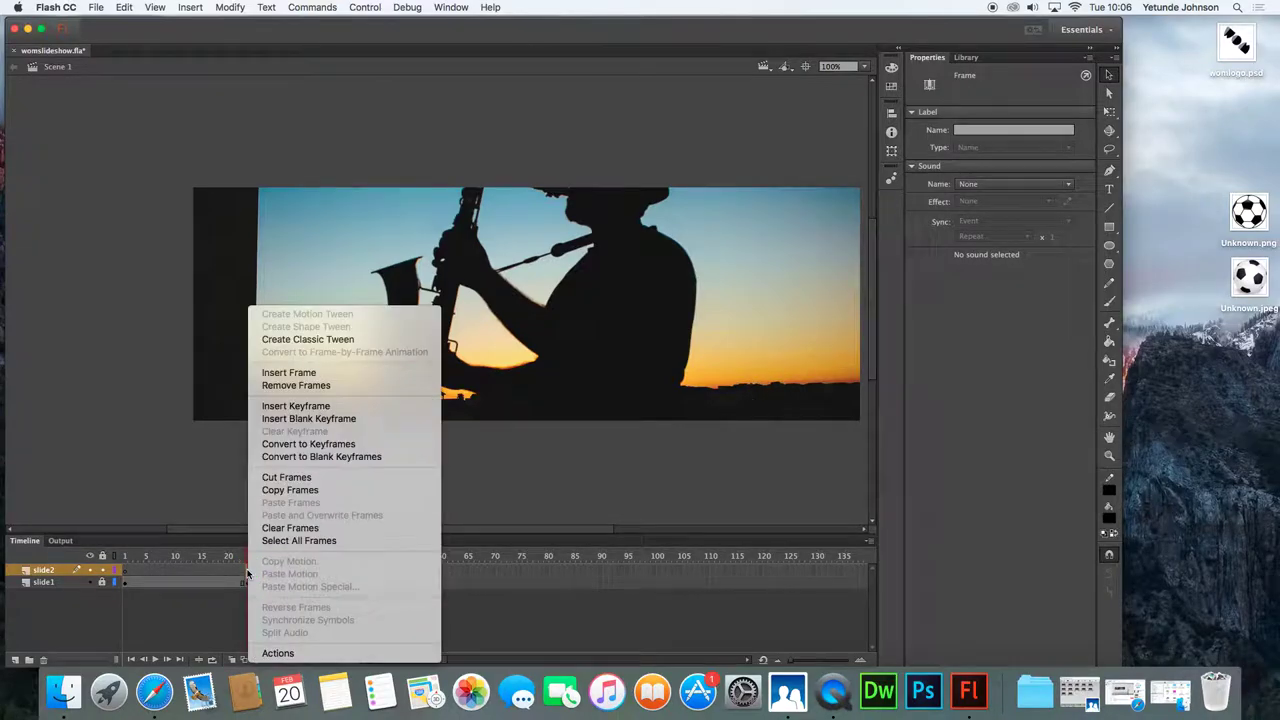
pyautogui.click(291, 407)
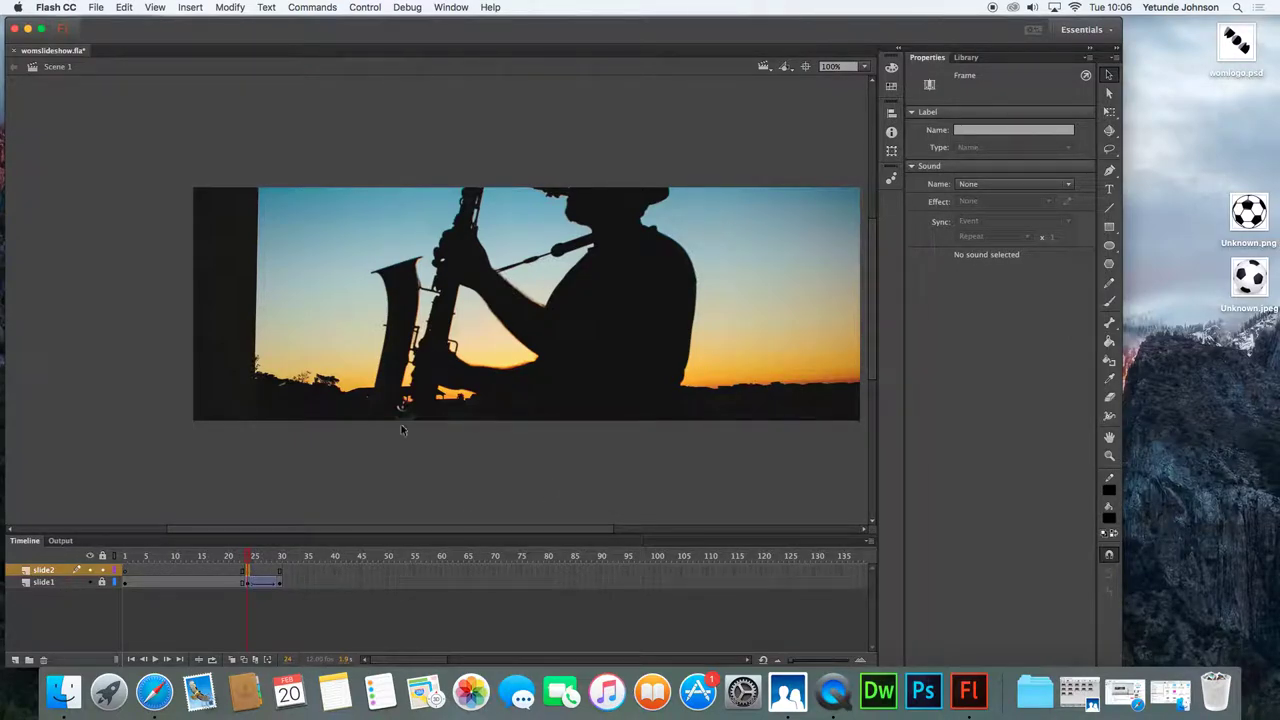
# Place the library photo pexels-photo-813940.jpeg on the stage at frame 24 of slide2
pyautogui.hscroll(-3, 753, 220)
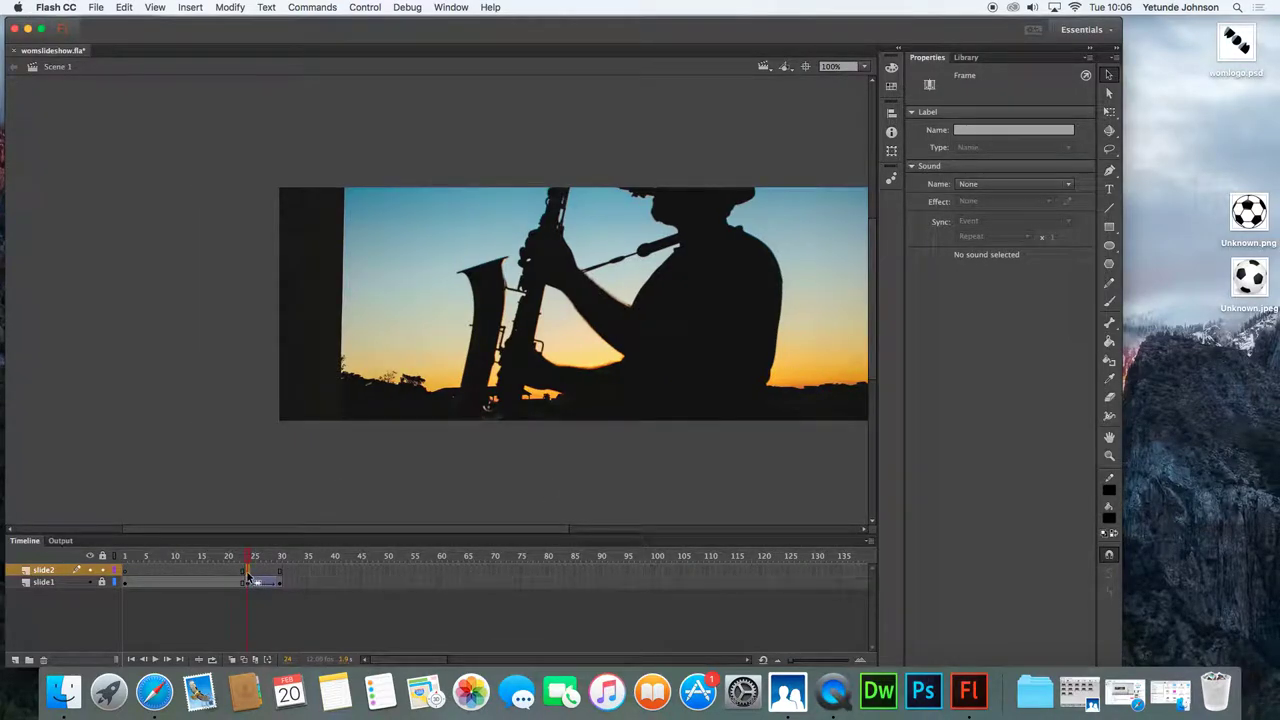
pyautogui.click(966, 58)
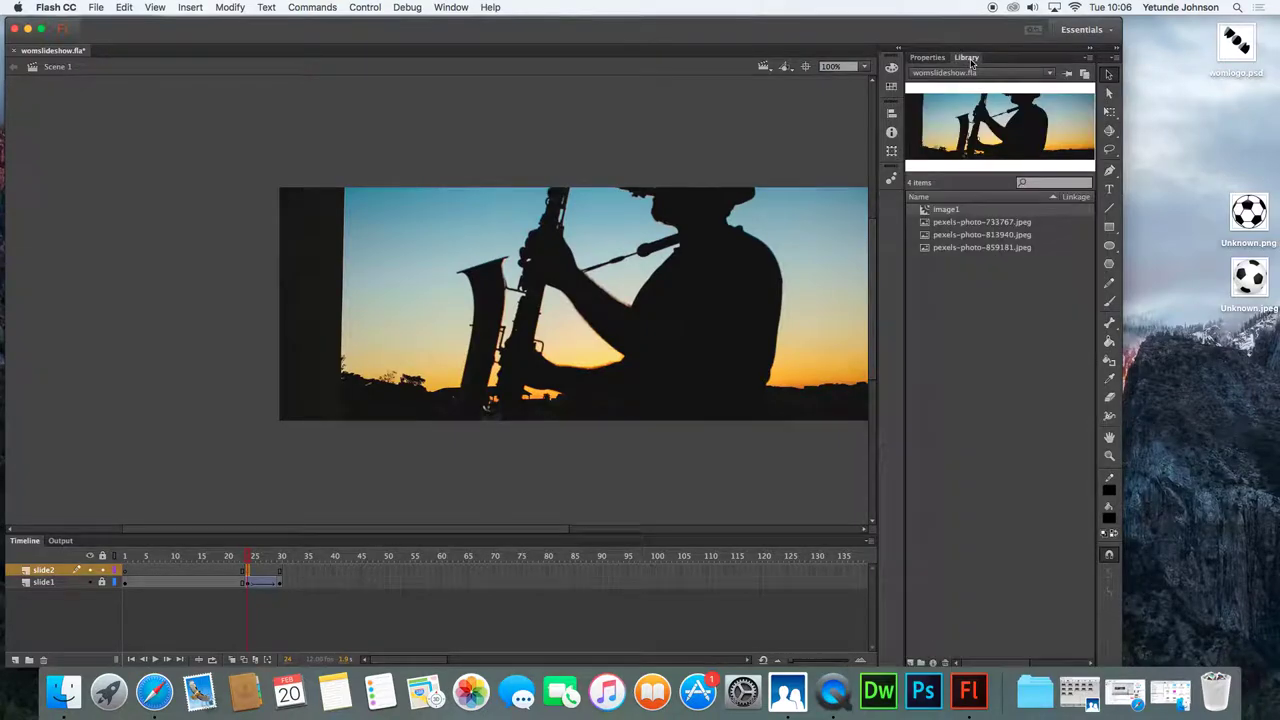
pyautogui.click(957, 236)
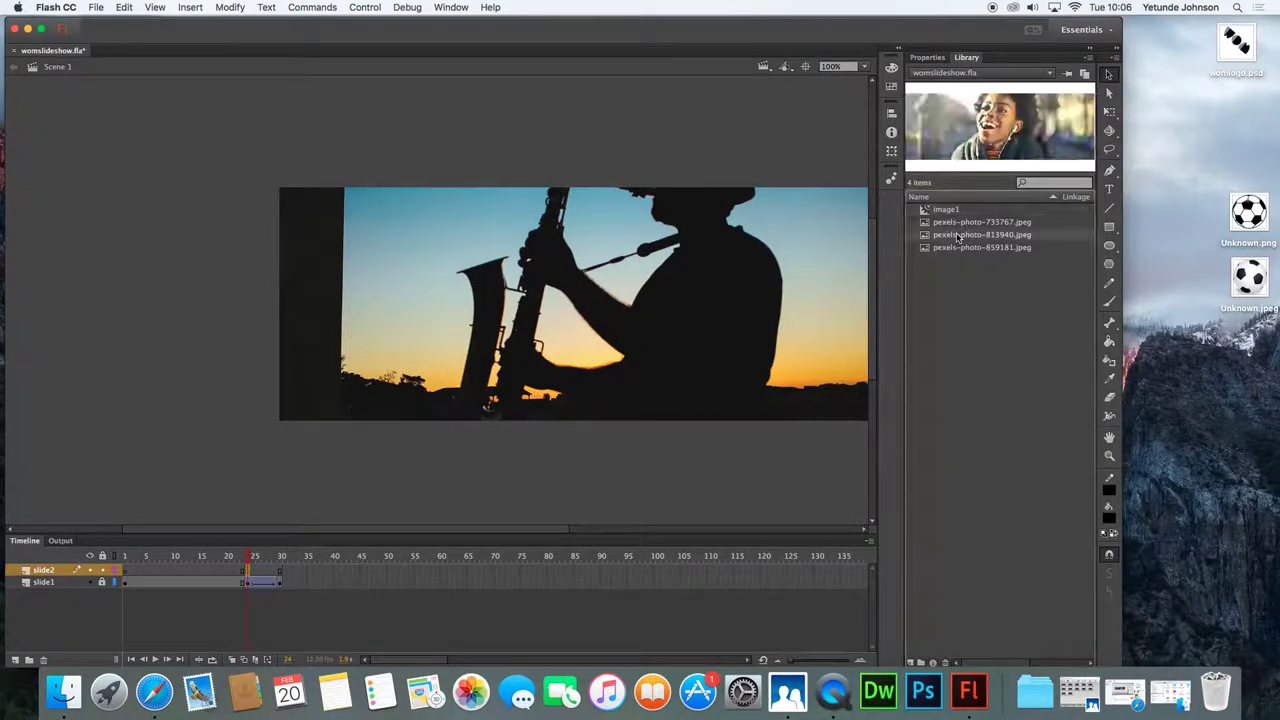
pyautogui.click(959, 224)
pyautogui.click(962, 237)
pyautogui.moveTo(986, 121); pyautogui.dragTo(705, 163)
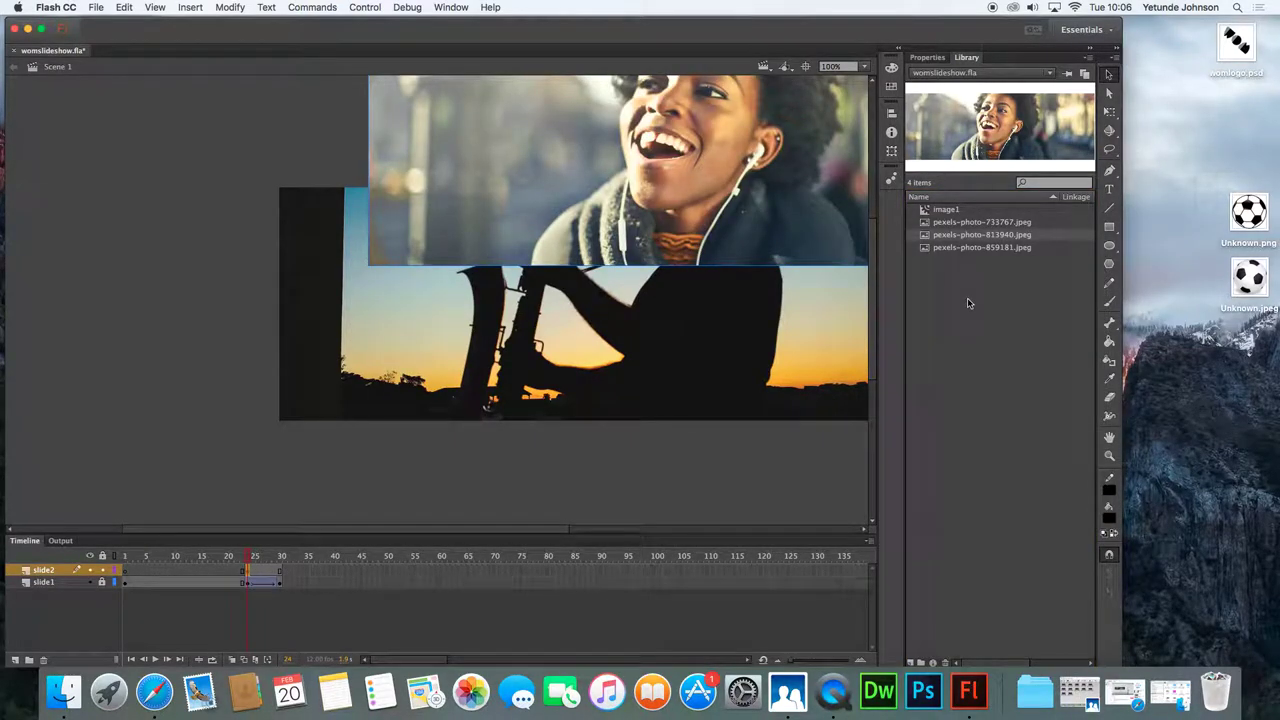
# Align the placed photo to the stage's left edge and vertical centre
pyautogui.click(892, 118)
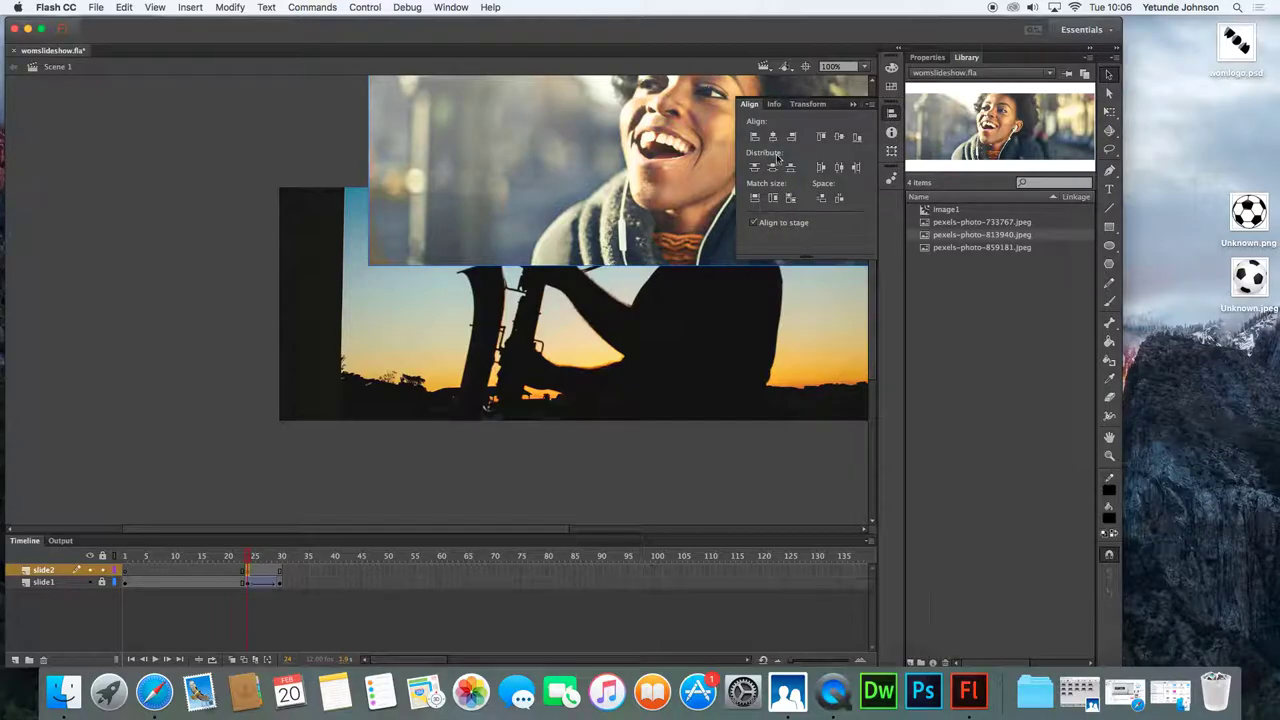
pyautogui.click(756, 136)
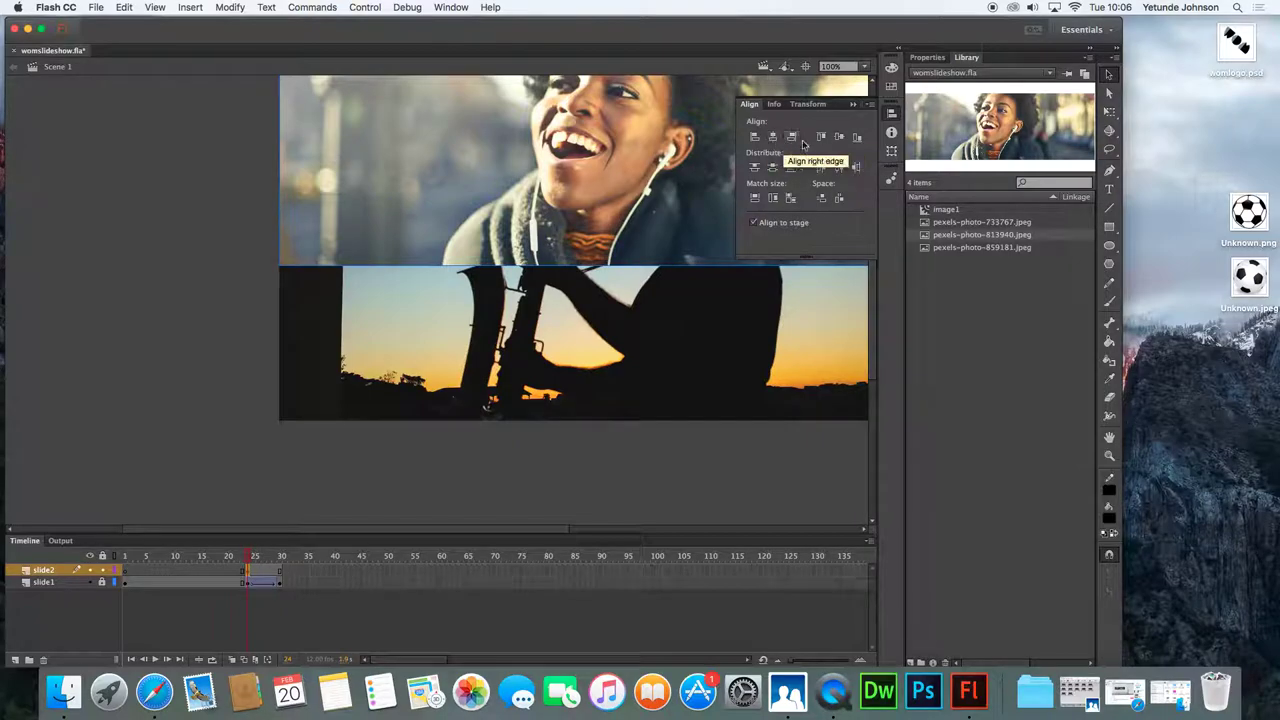
pyautogui.click(839, 139)
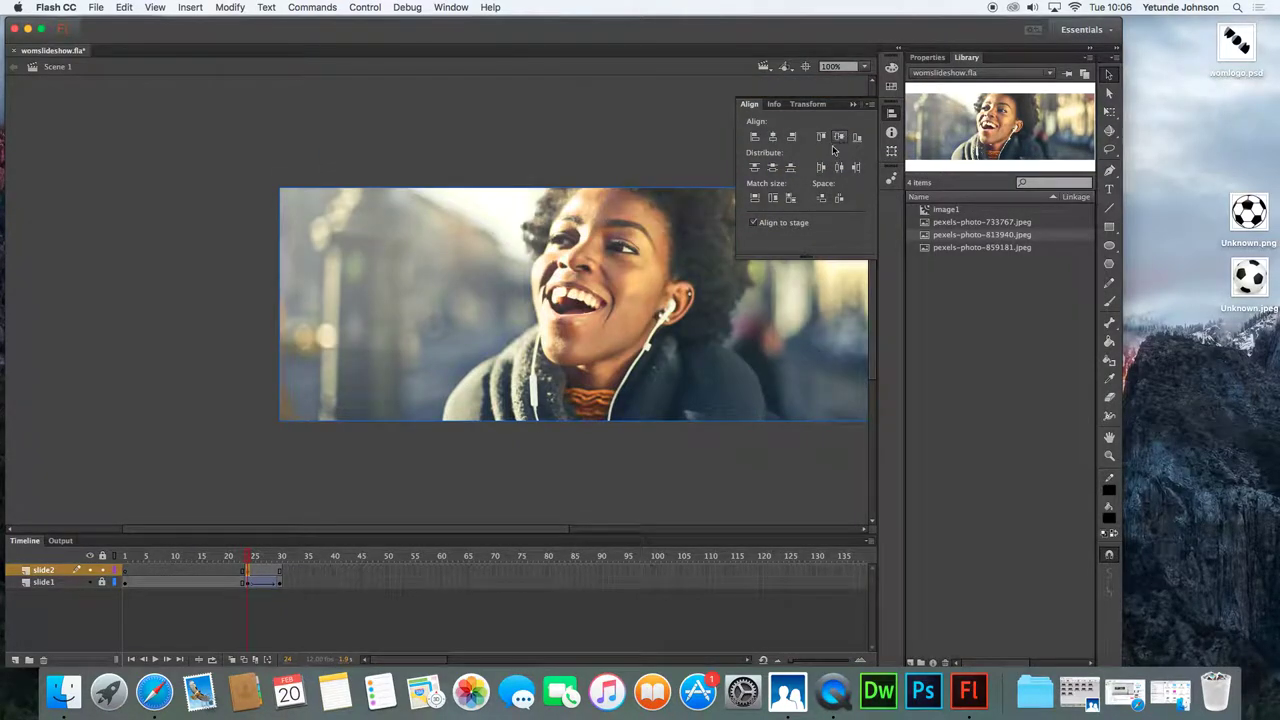
pyautogui.click(280, 575)
pyautogui.rightClick(280, 575)
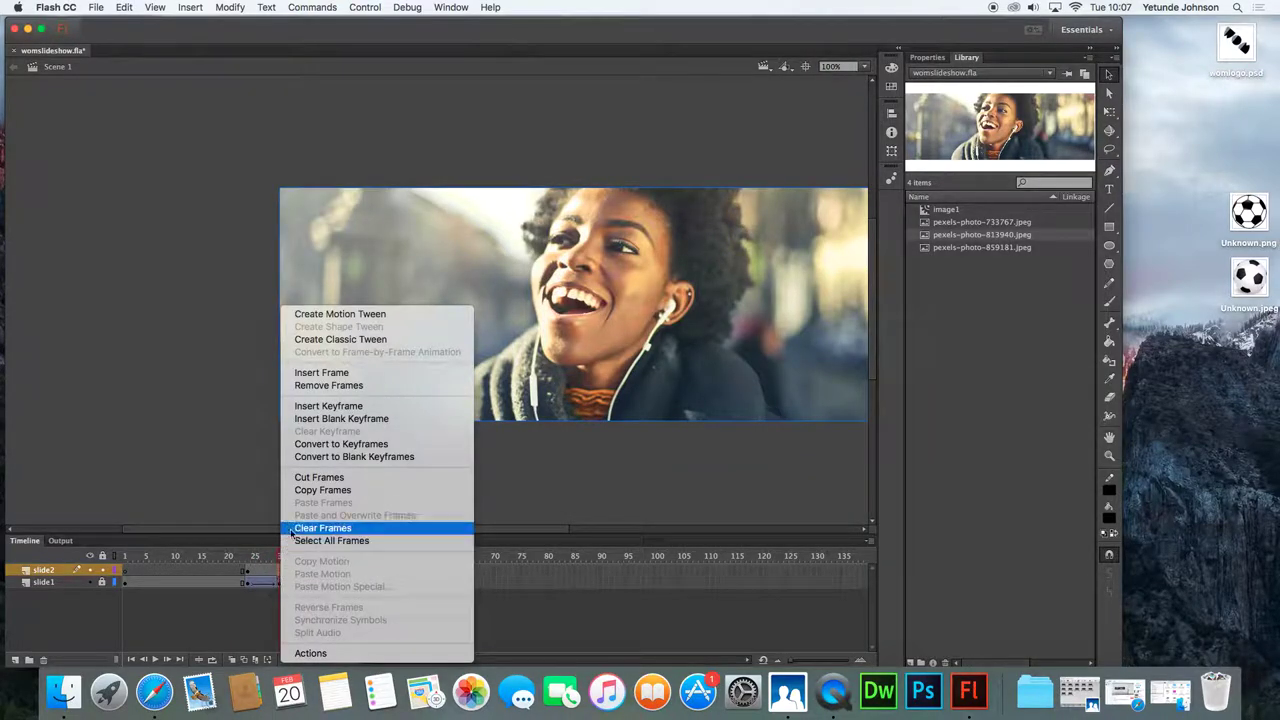
pyautogui.click(253, 486)
# Convert the photo at frame 24 of slide2 into a Movie Clip symbol named image2
pyautogui.click(246, 576)
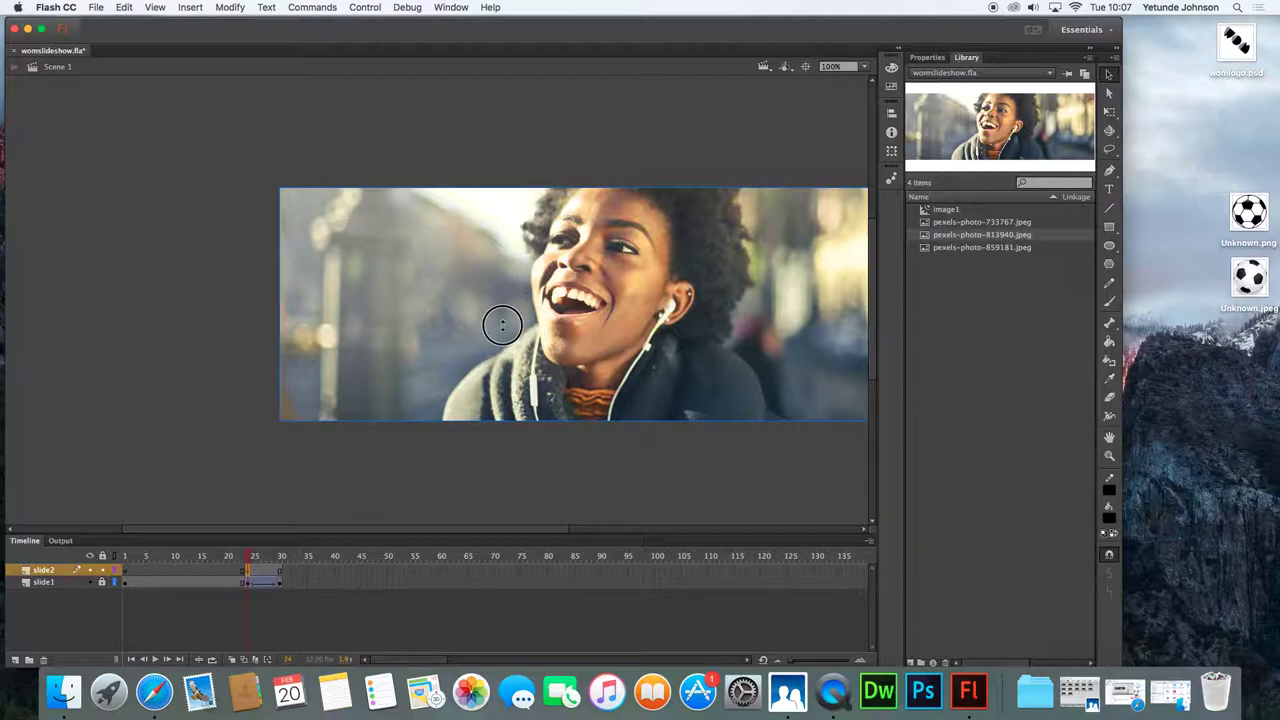
pyautogui.click(927, 58)
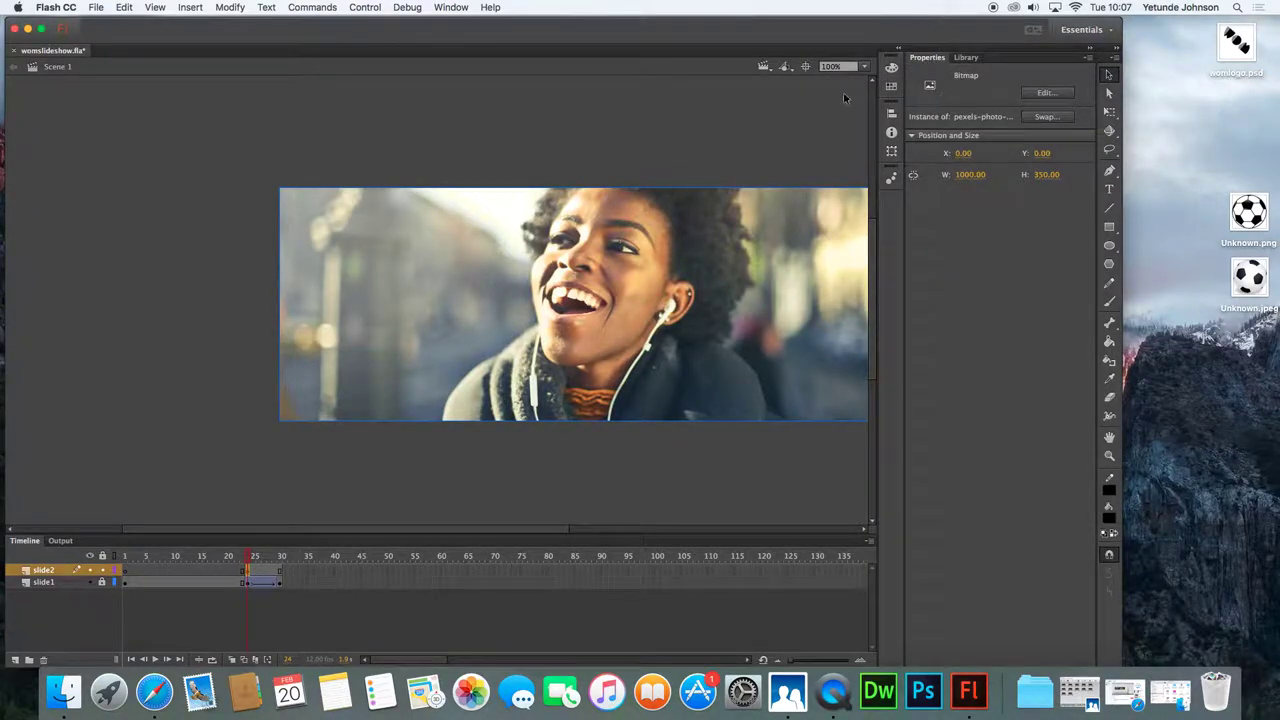
pyautogui.click(230, 8)
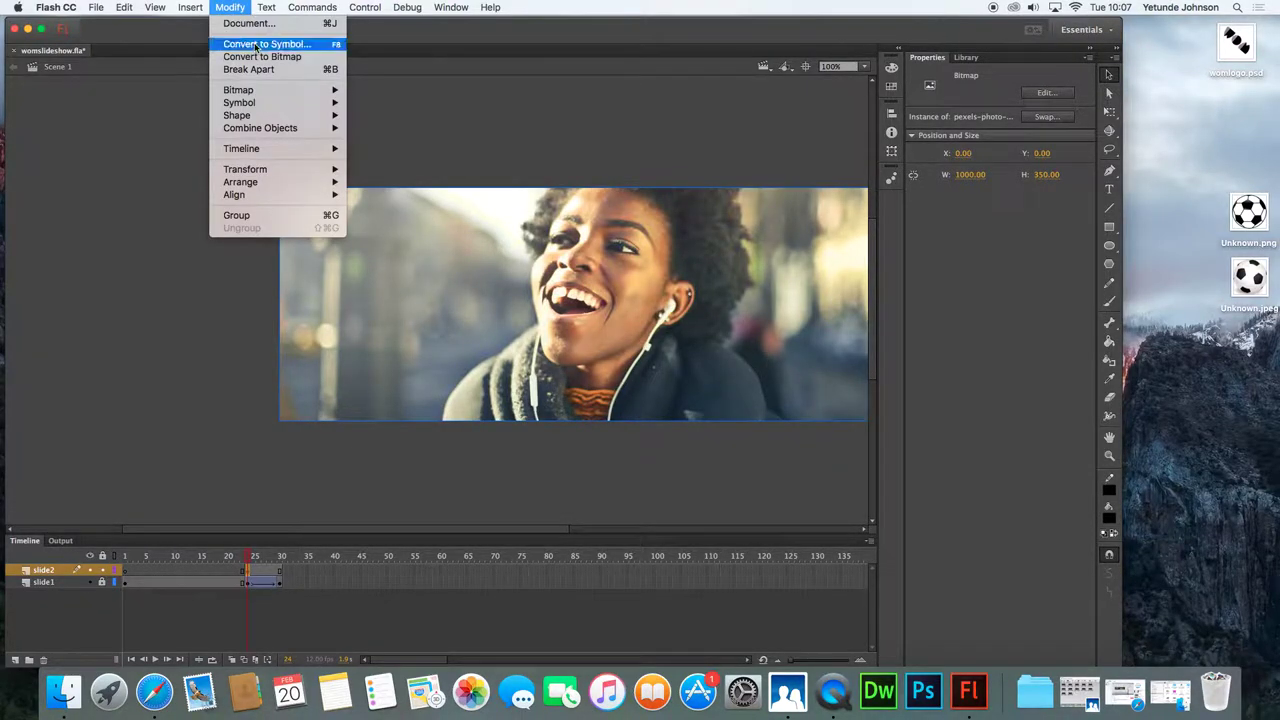
pyautogui.click(256, 44)
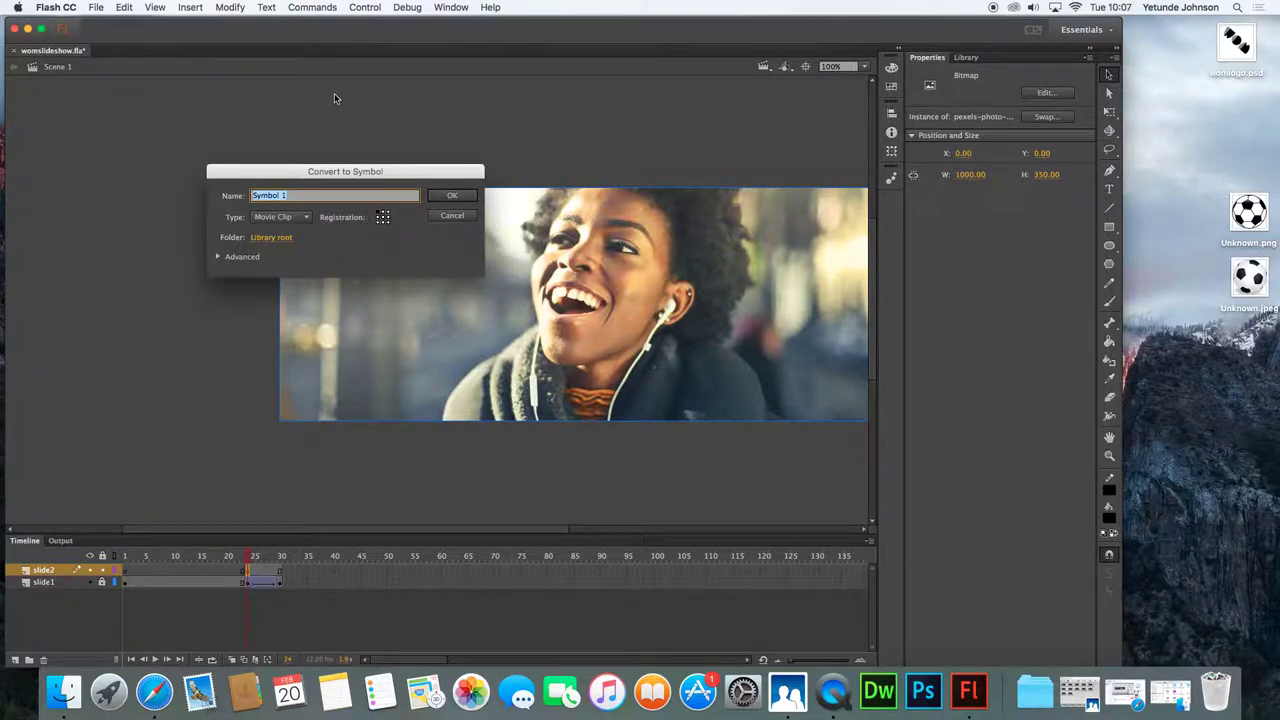
pyautogui.write('Ima')
pyautogui.click(297, 218)
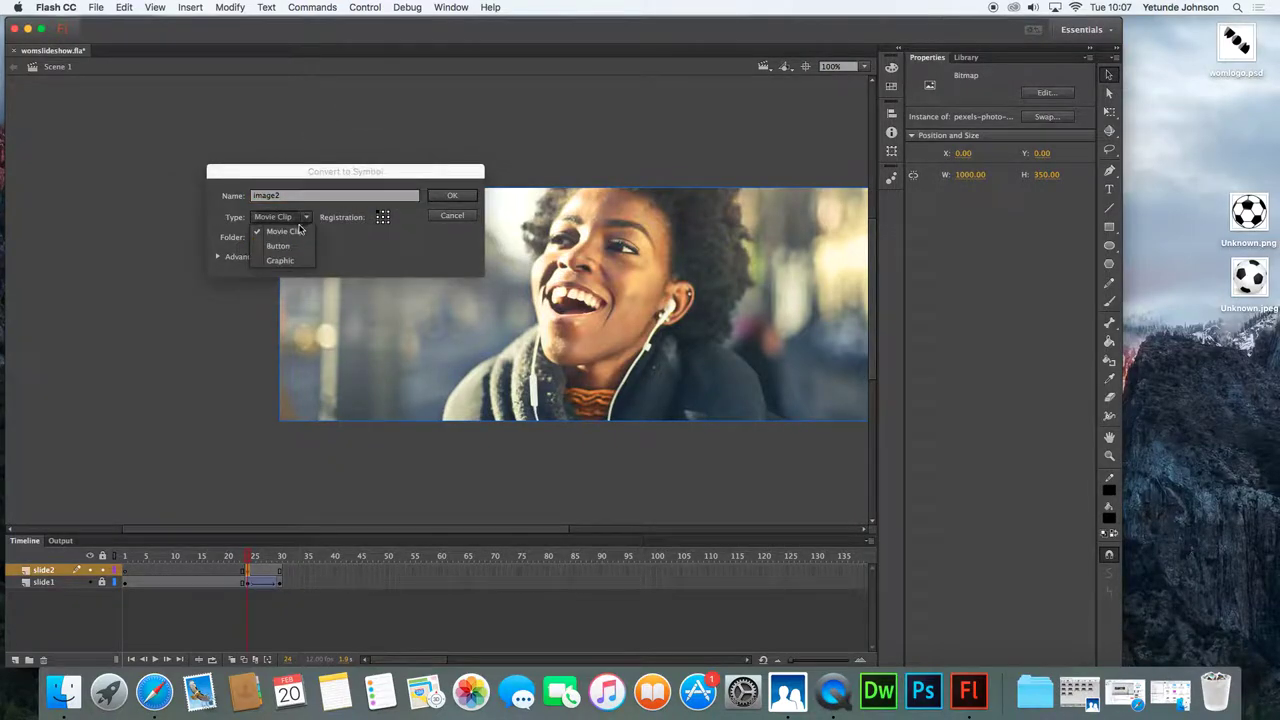
pyautogui.click(292, 233)
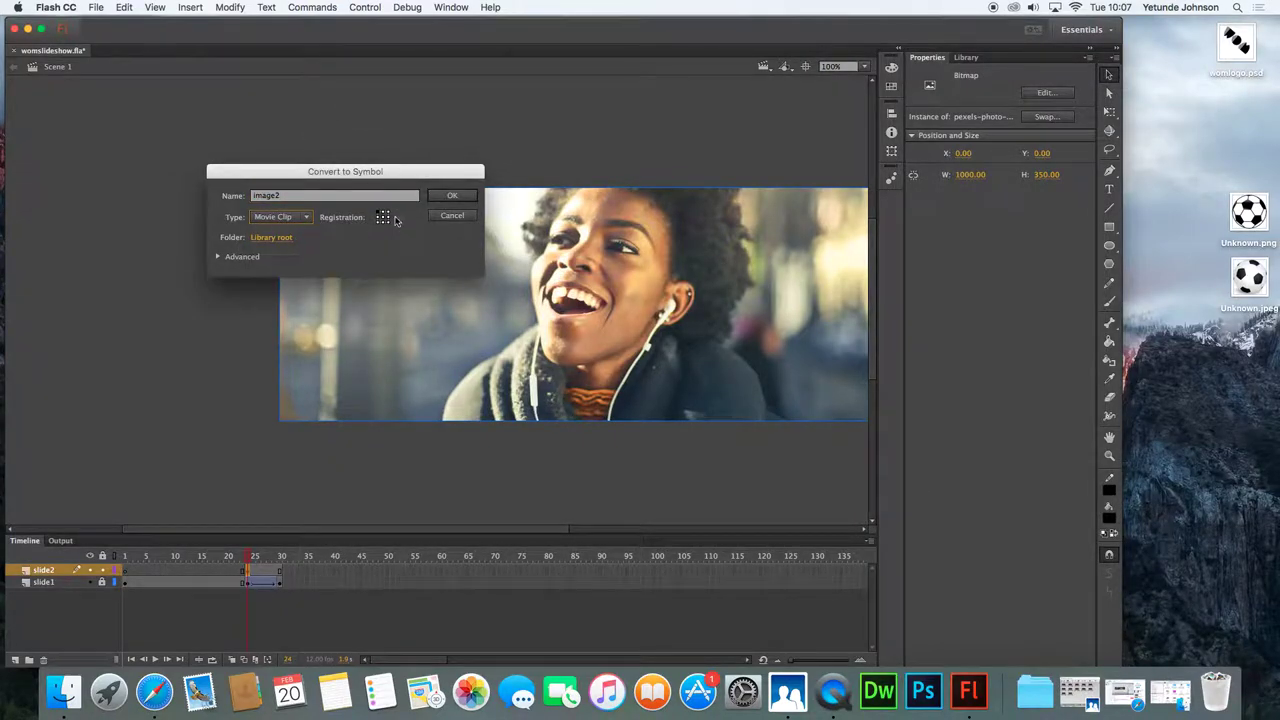
pyautogui.click(453, 198)
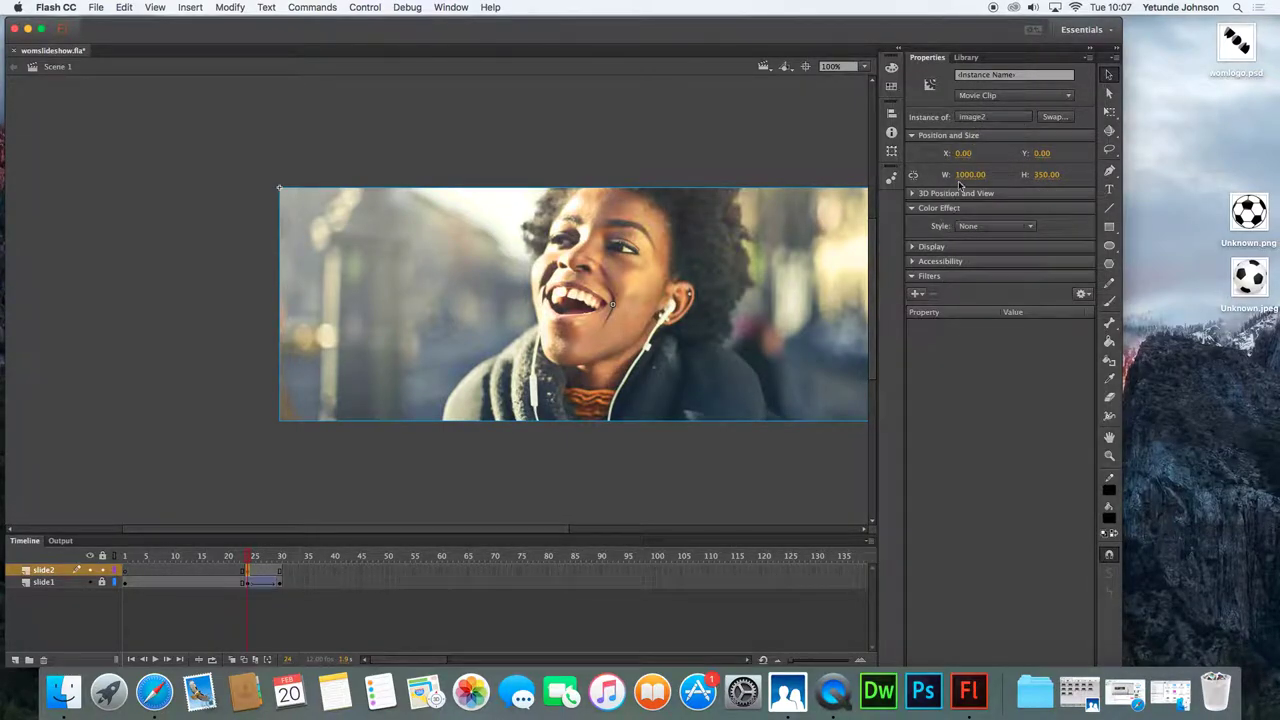
# Apply an Alpha colour effect of 0% to the image2 instance at the frame 24 keyframe
pyautogui.click(912, 209)
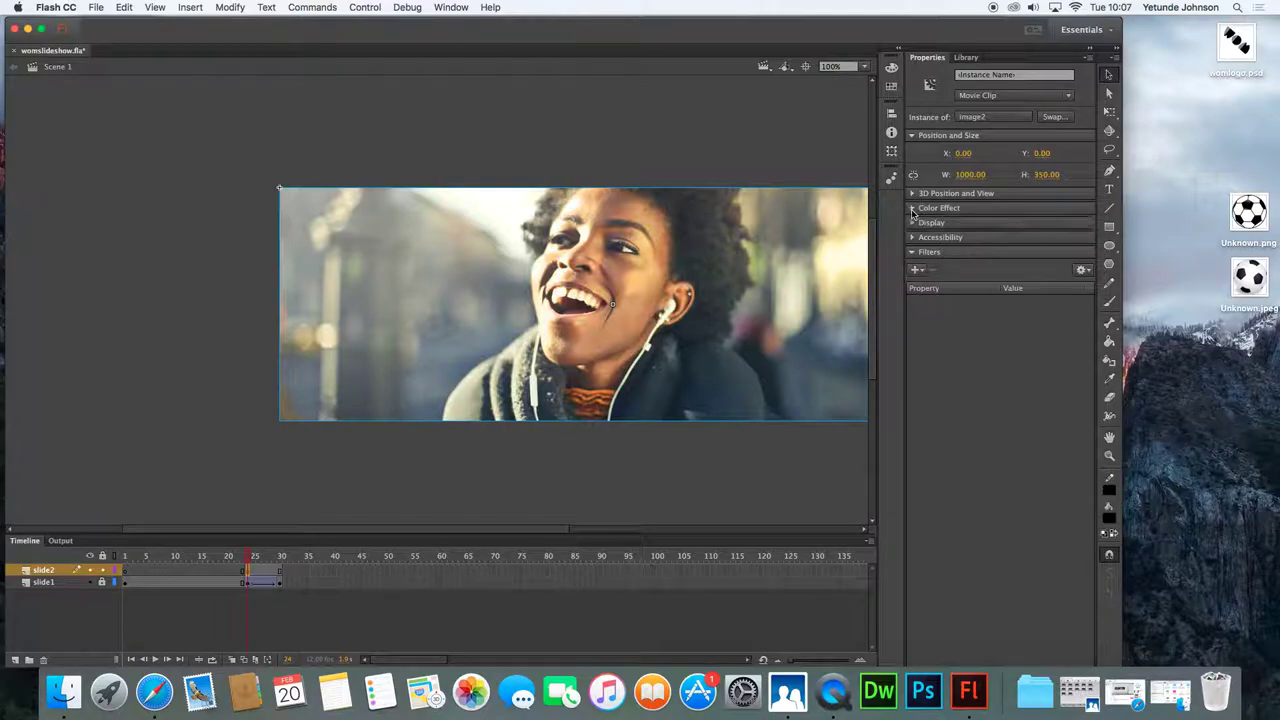
pyautogui.click(912, 210)
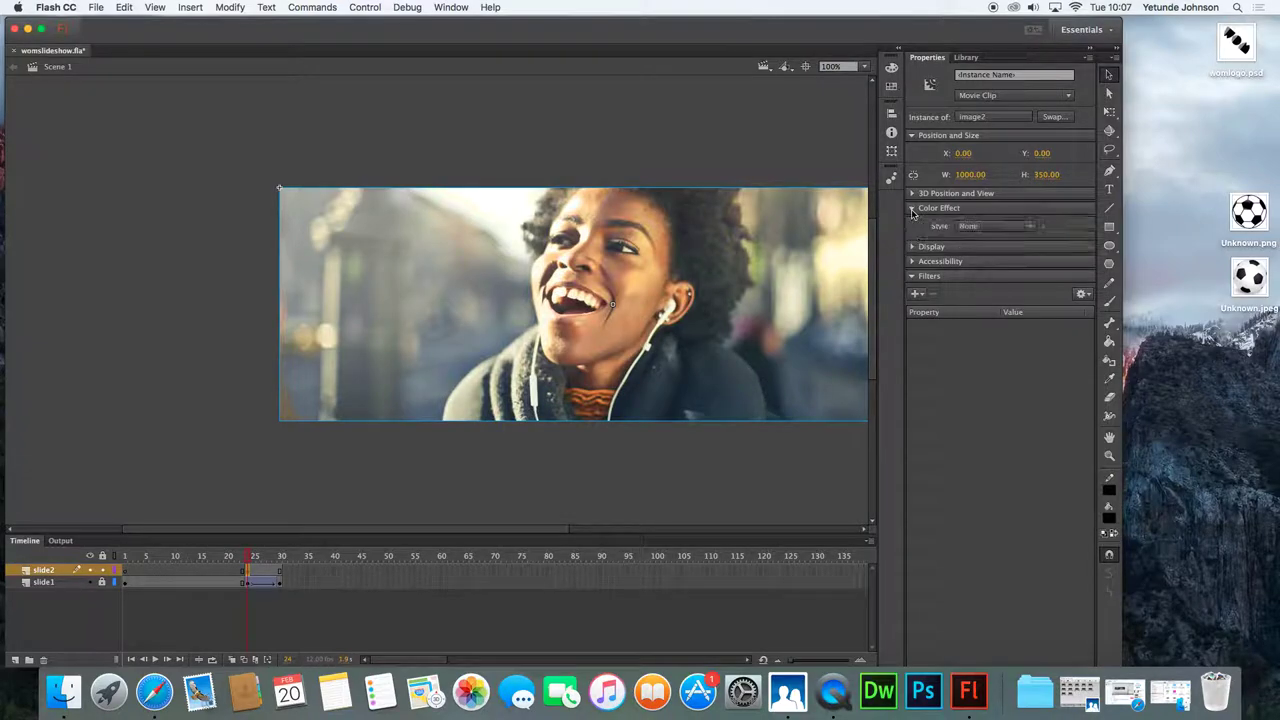
pyautogui.click(1032, 226)
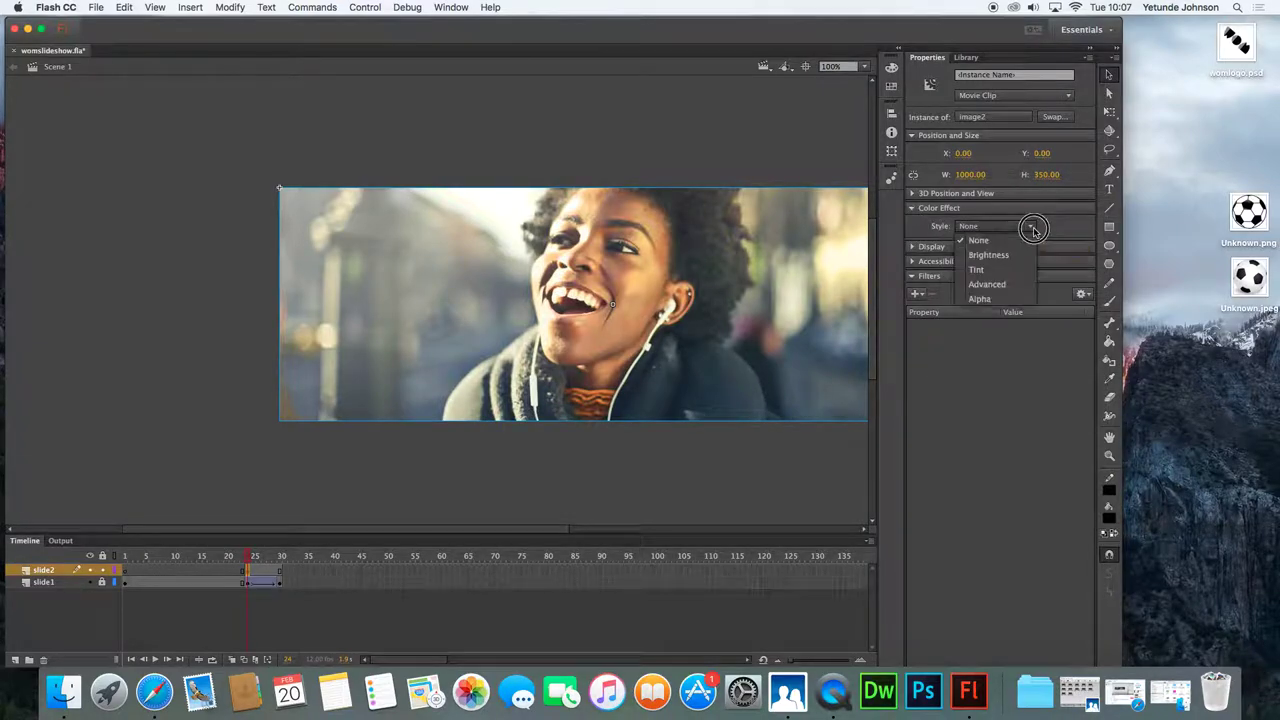
pyautogui.click(990, 298)
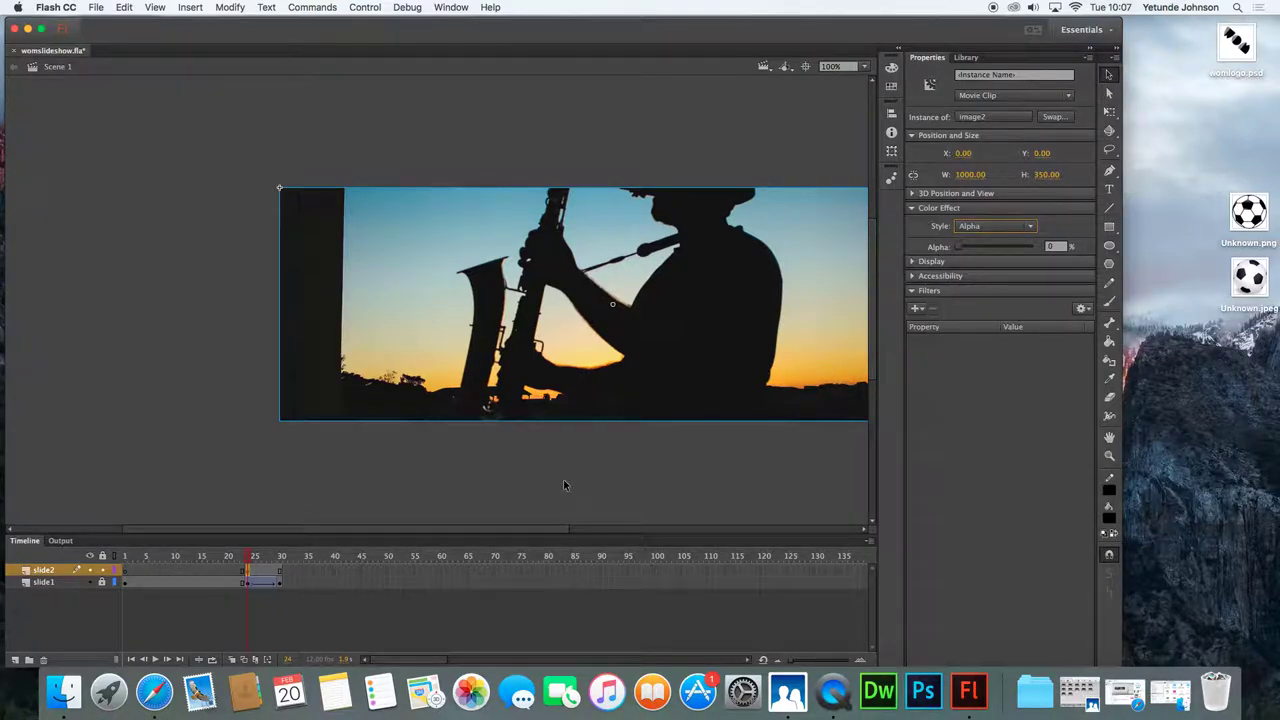
# Insert a keyframe at frame 30 of the slide2 layer and select the image2 instance there
pyautogui.click(280, 575)
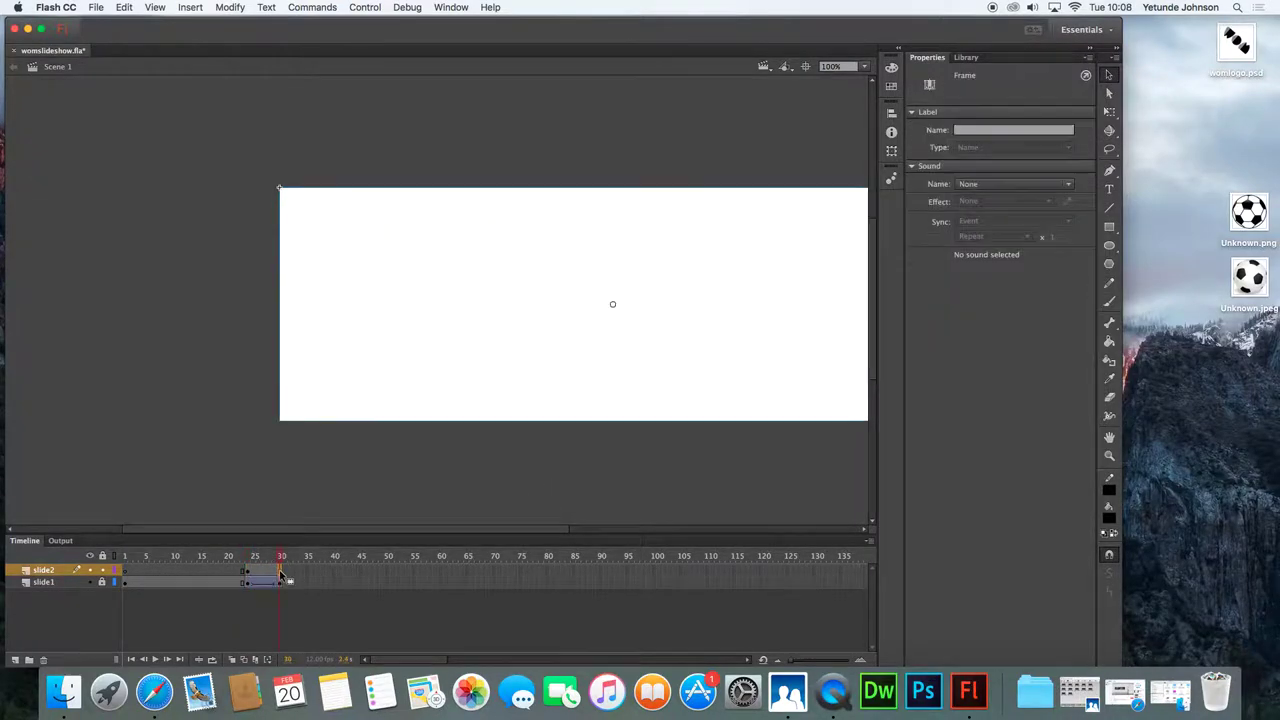
pyautogui.rightClick(281, 574)
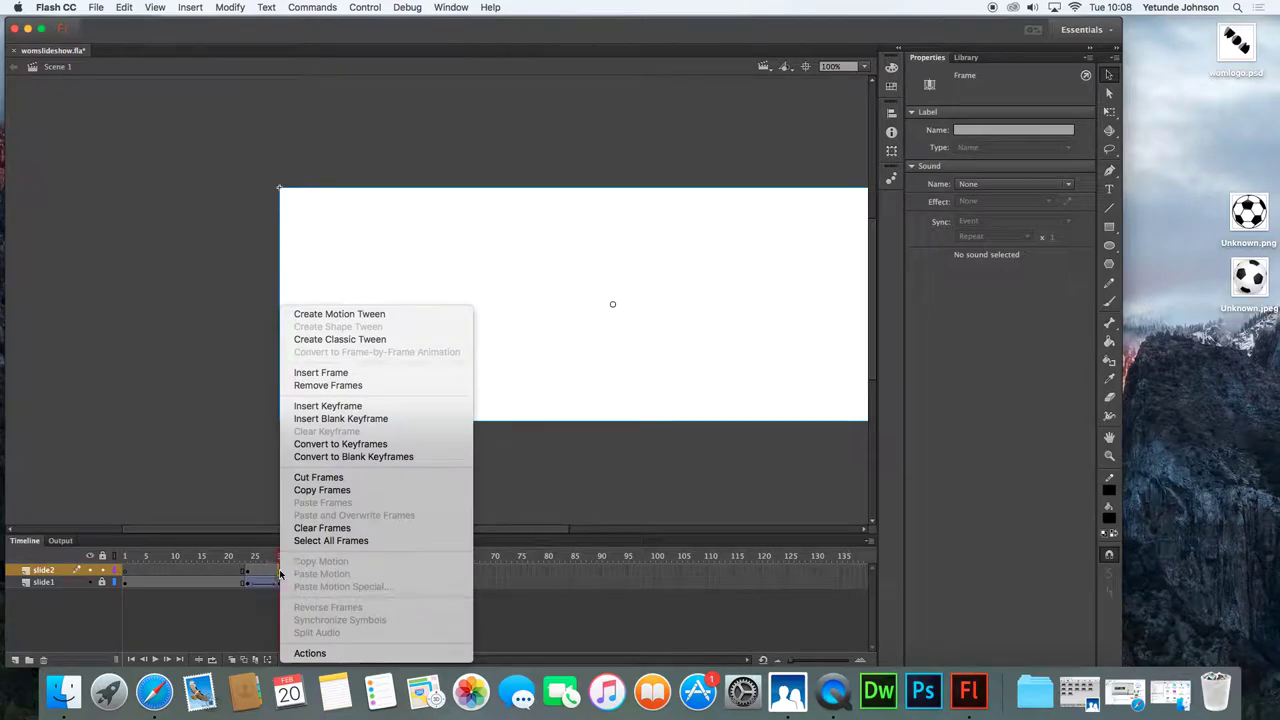
pyautogui.click(337, 406)
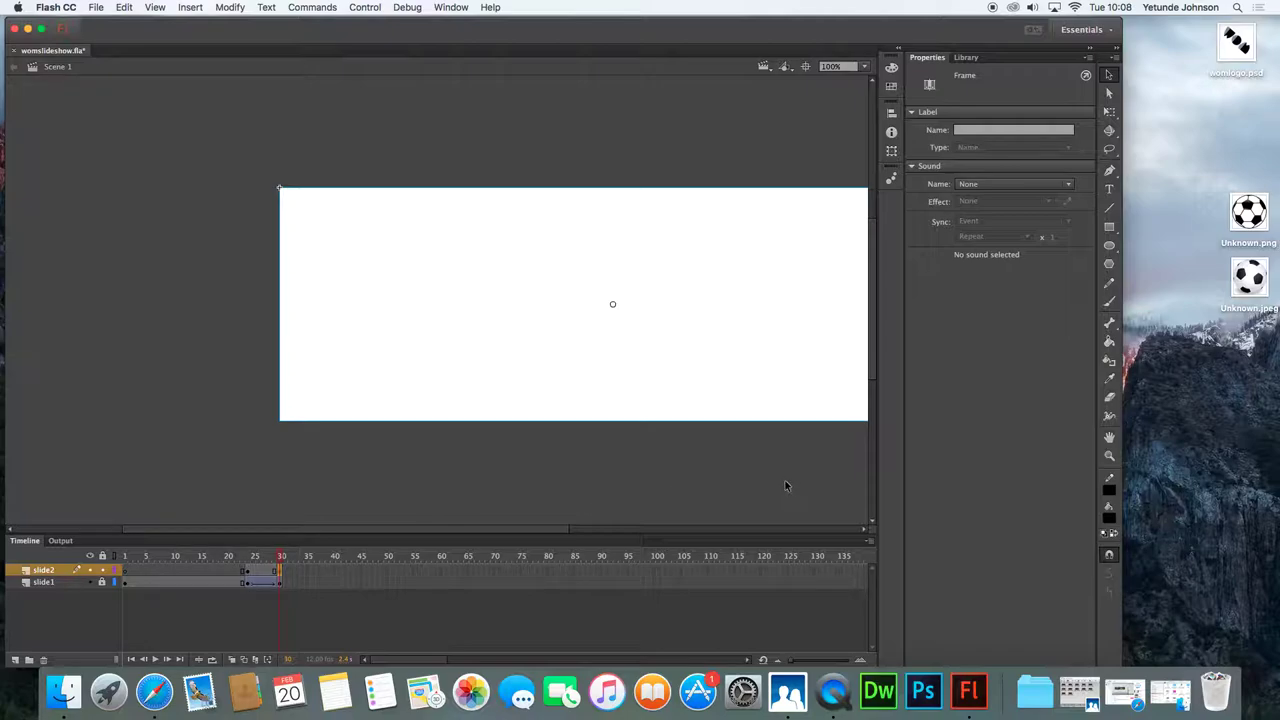
pyautogui.click(413, 369)
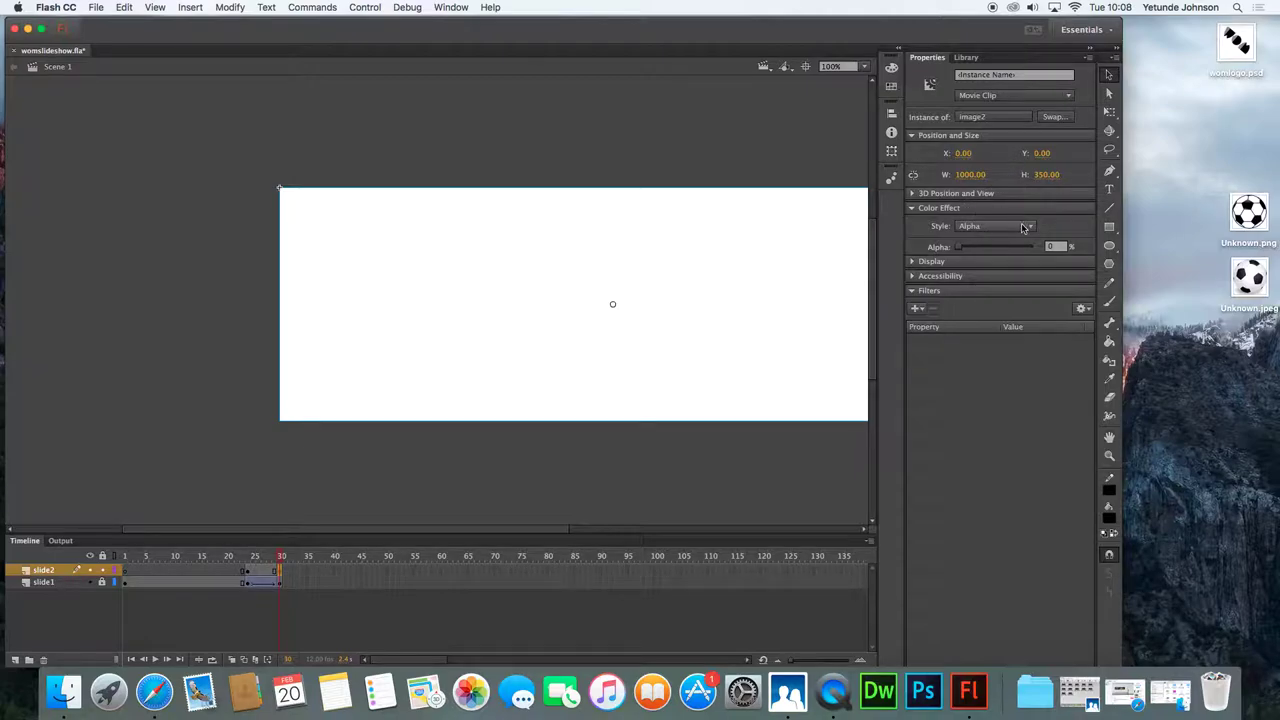
# Set the Alpha colour effect of the image2 instance at frame 30 to 100%
pyautogui.click(912, 208)
pyautogui.click(912, 208)
pyautogui.click(1031, 226)
pyautogui.click(996, 300)
pyautogui.moveTo(962, 253); pyautogui.dragTo(1036, 251)
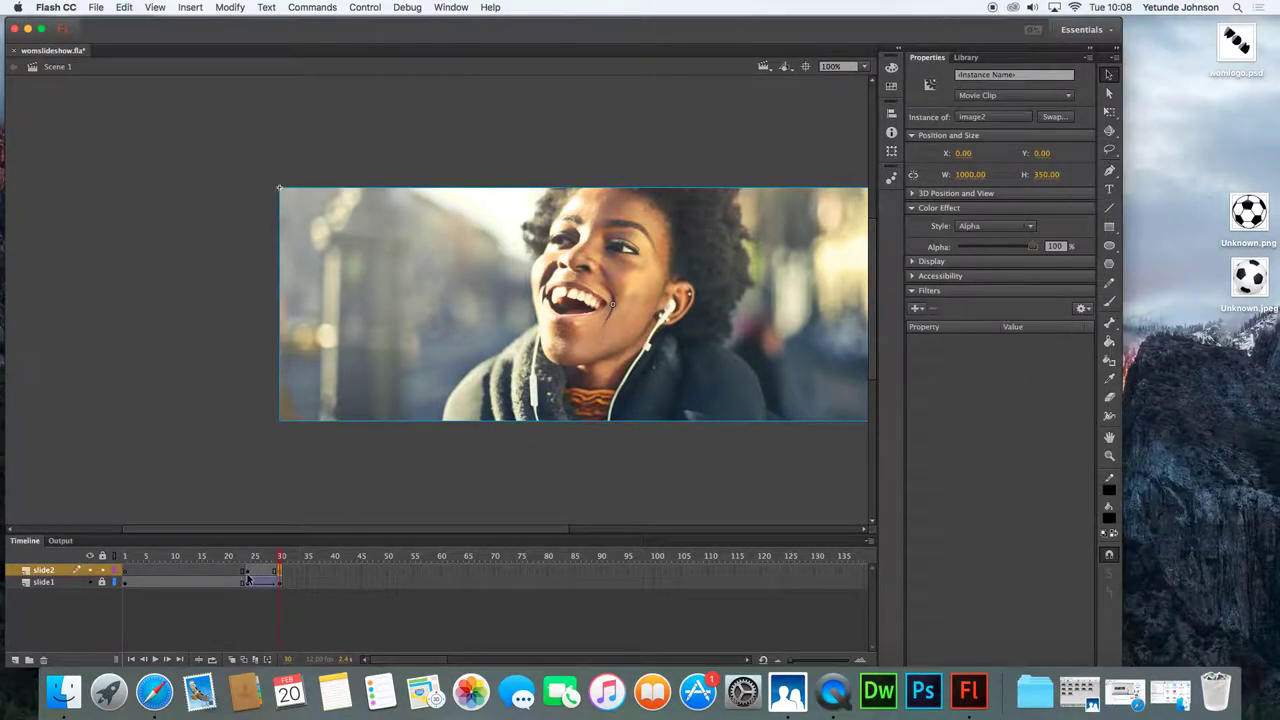
# Create a classic tween between frames 24 and 30 of the slide2 layer and scrub through the crossfade to preview it
pyautogui.moveTo(248, 581); pyautogui.dragTo(286, 580)
pyautogui.click(262, 574)
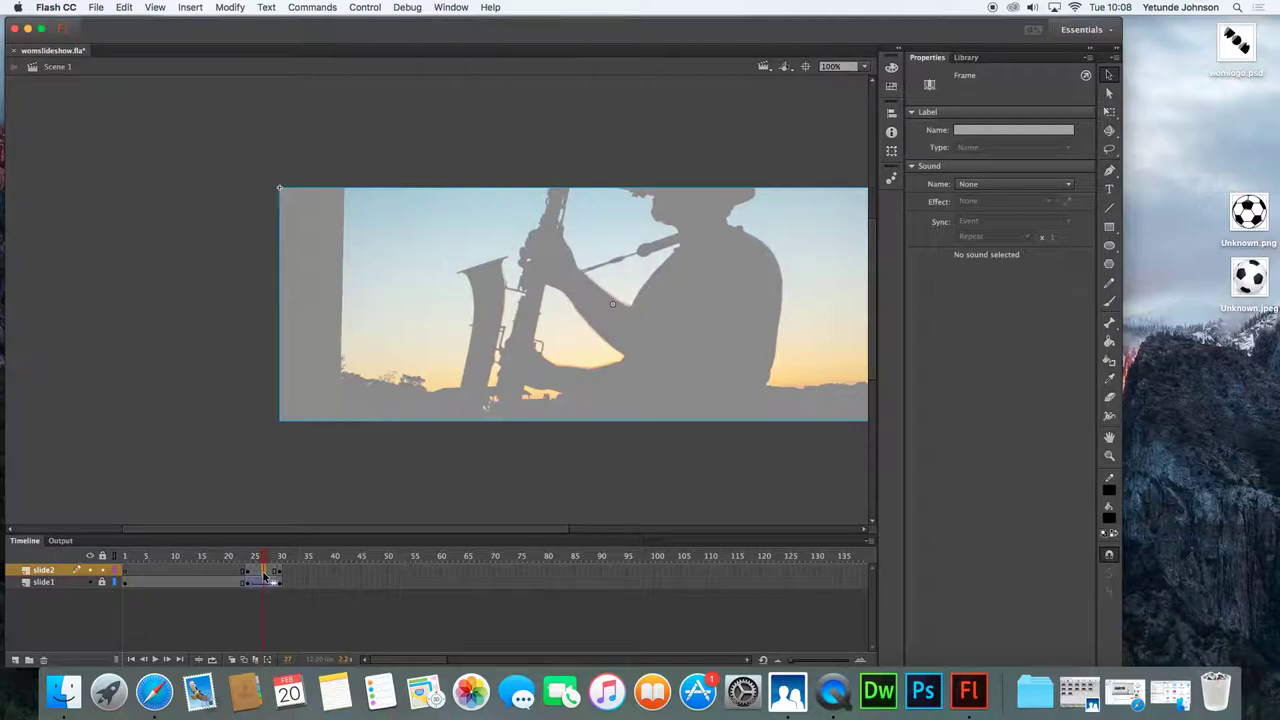
pyautogui.rightClick(264, 574)
pyautogui.click(338, 341)
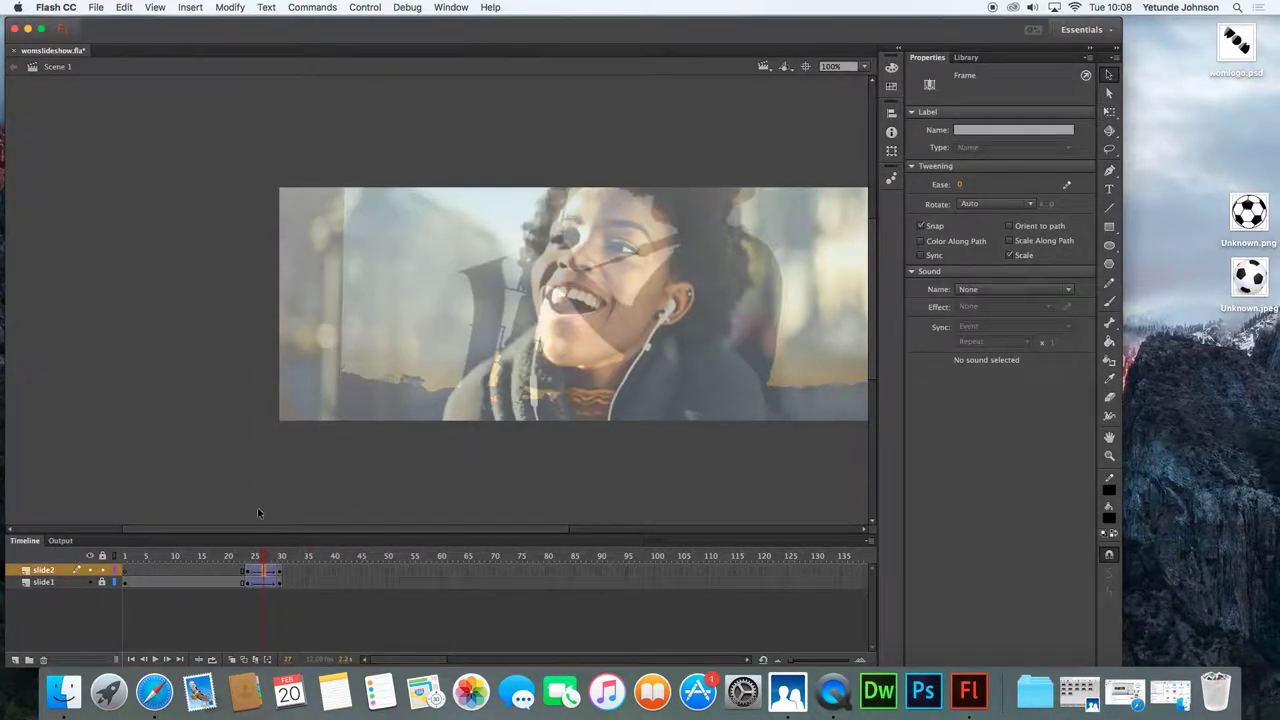
pyautogui.moveTo(263, 556); pyautogui.dragTo(248, 557)
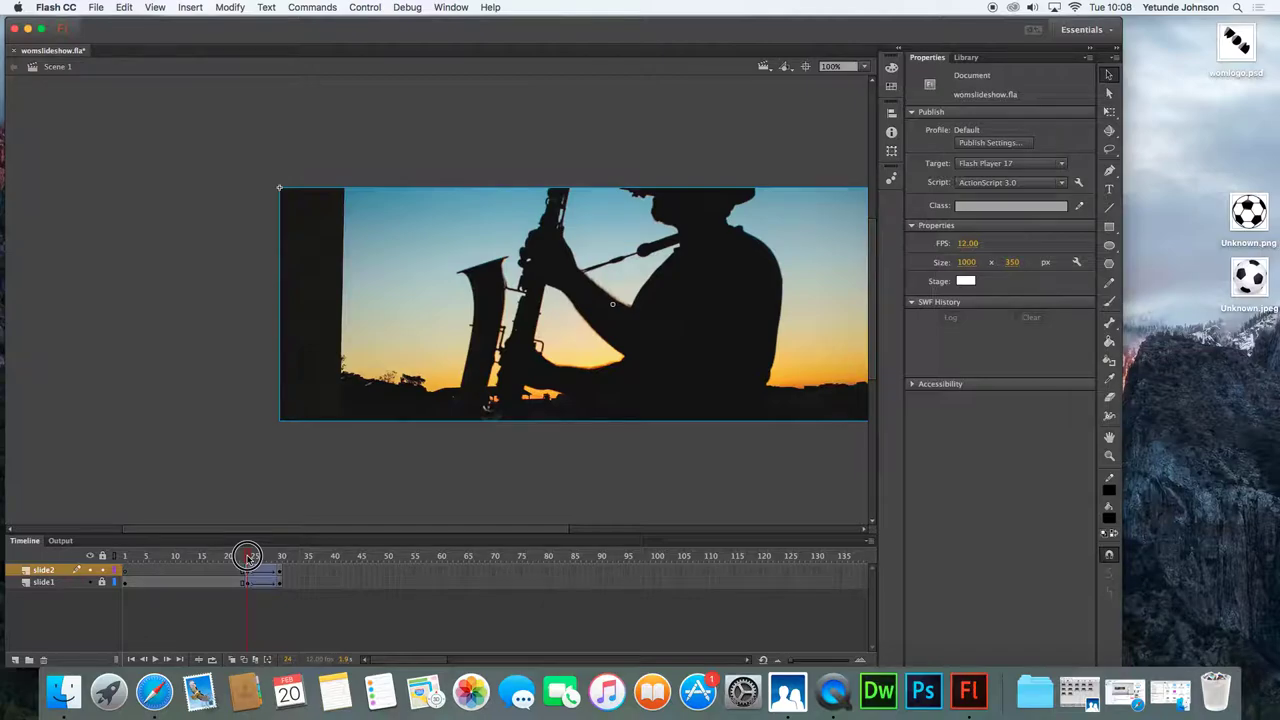
pyautogui.moveTo(248, 556); pyautogui.dragTo(281, 558)
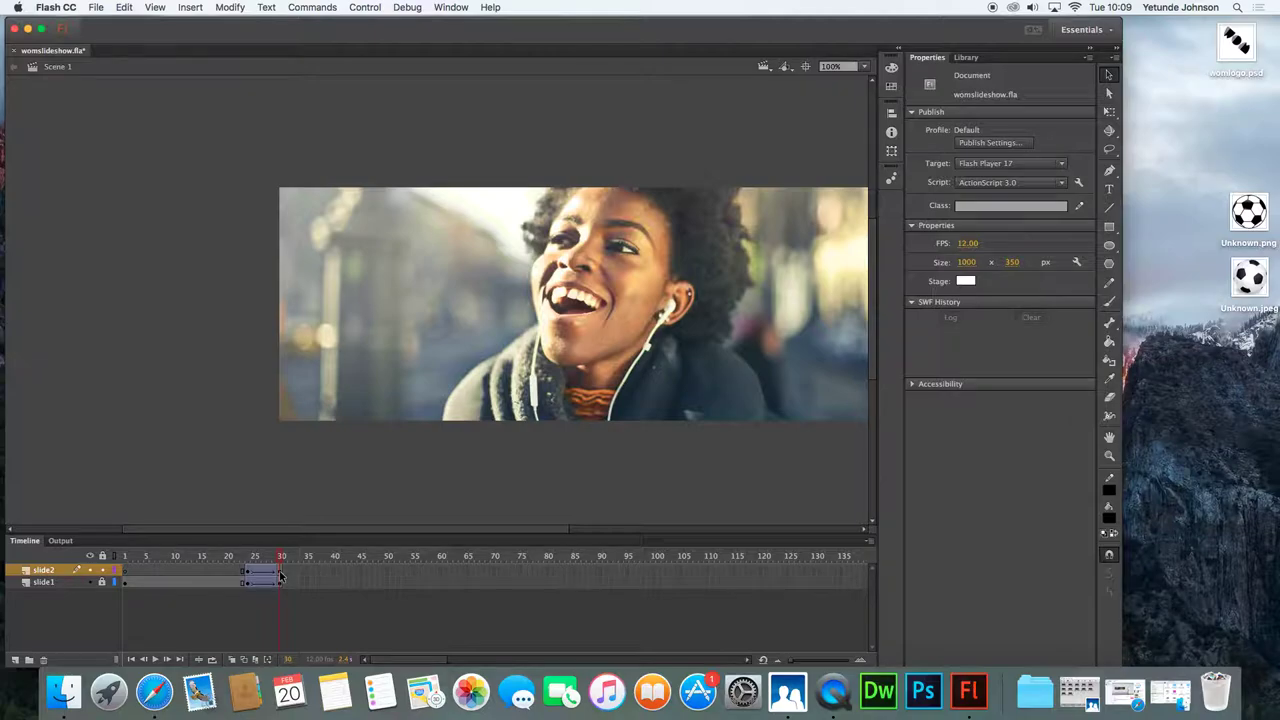
# Insert keyframes at frames 54 and 60 of the slide2 layer
pyautogui.click(408, 571)
pyautogui.rightClick(409, 572)
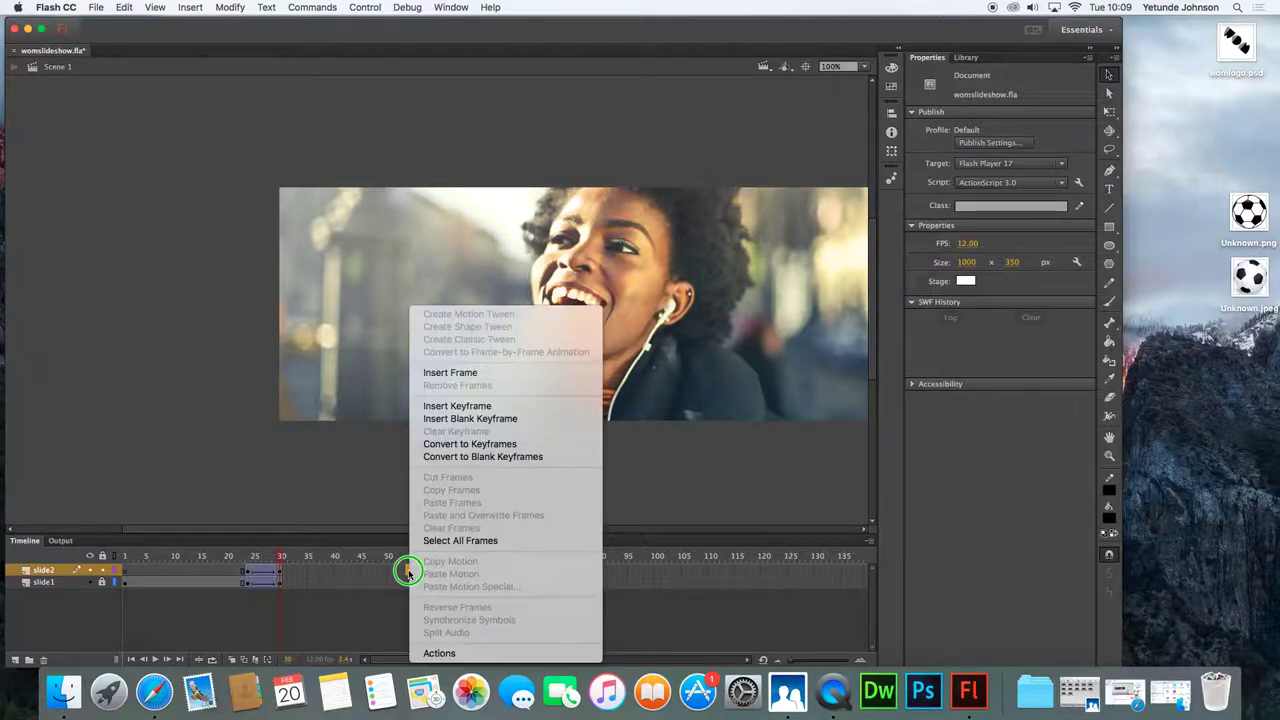
pyautogui.click(474, 407)
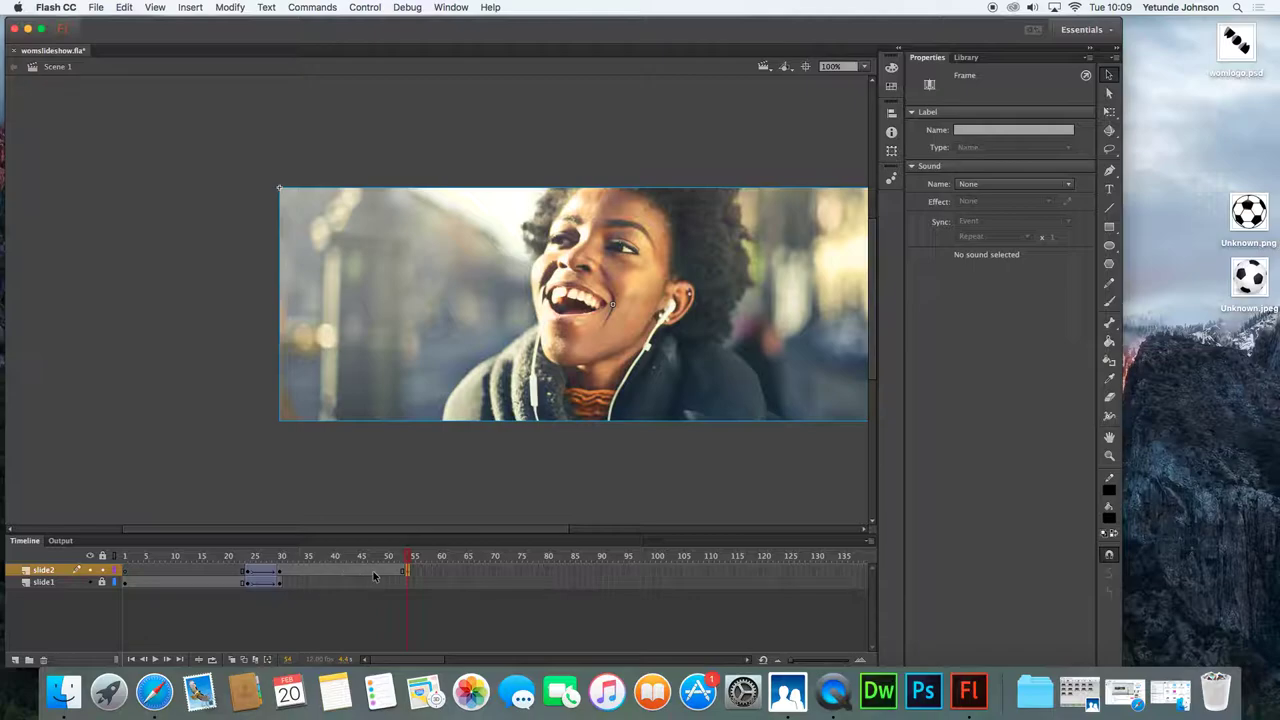
pyautogui.click(443, 576)
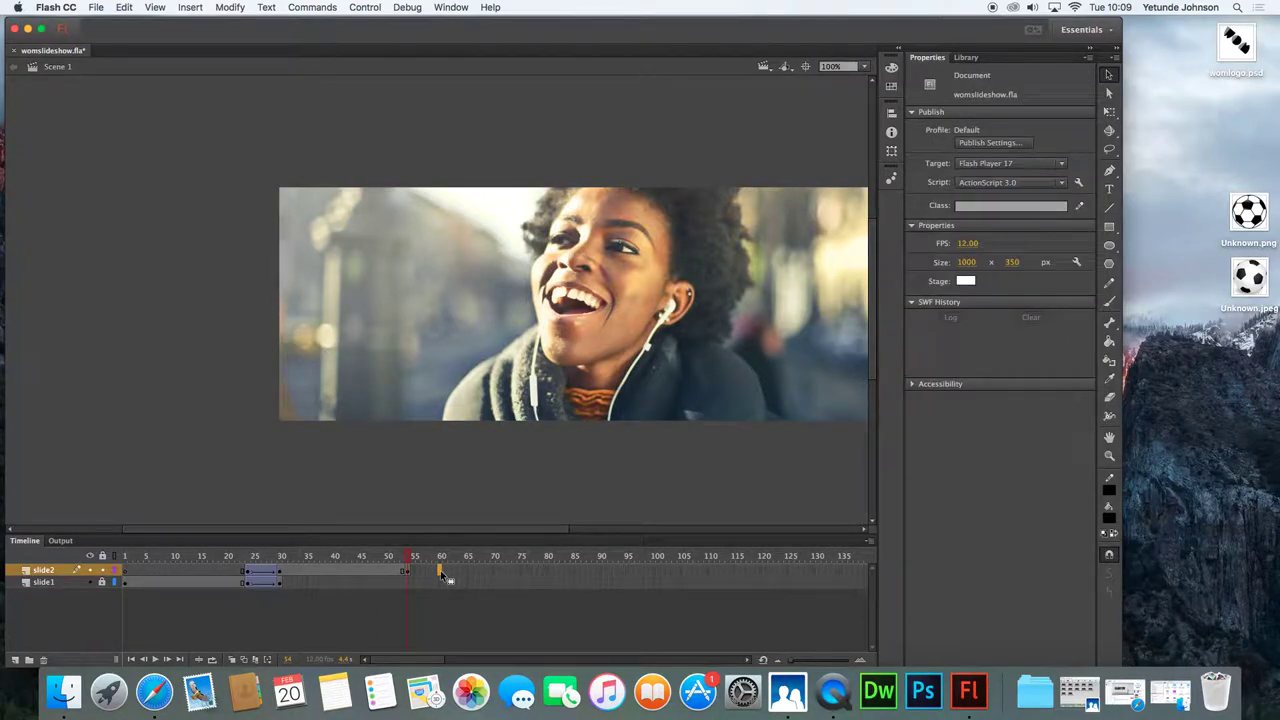
pyautogui.rightClick(441, 574)
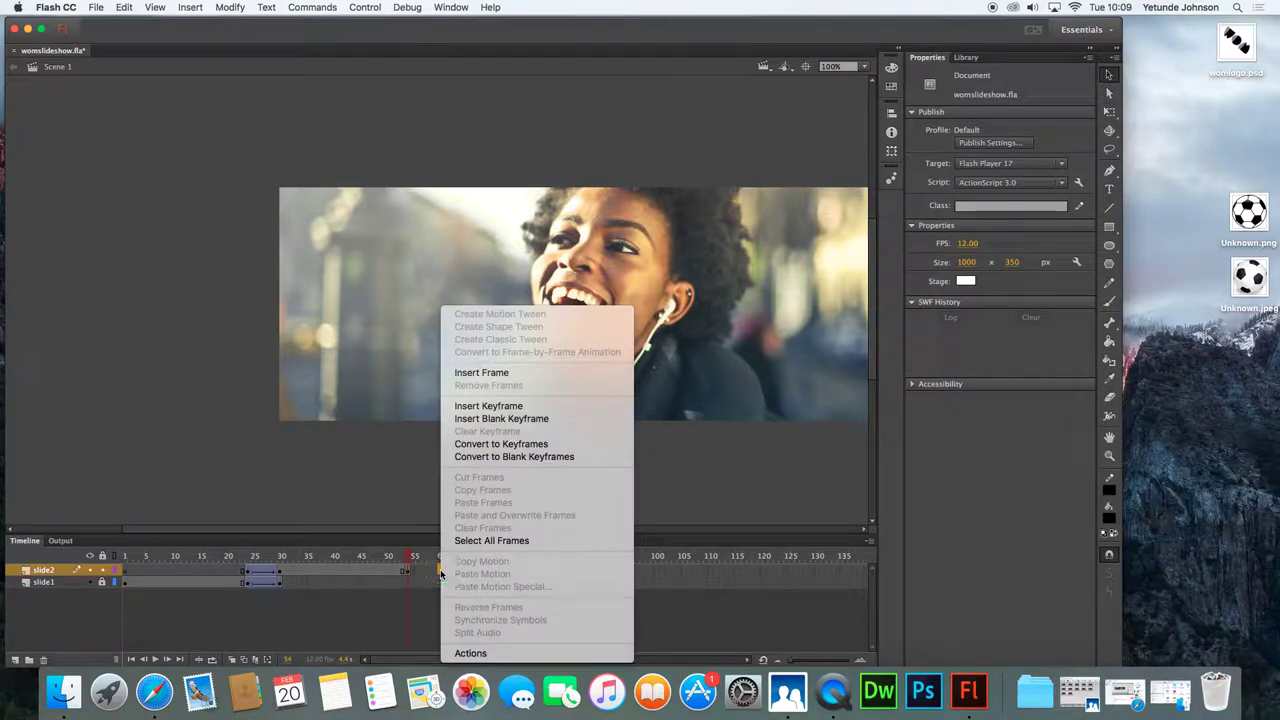
pyautogui.click(502, 406)
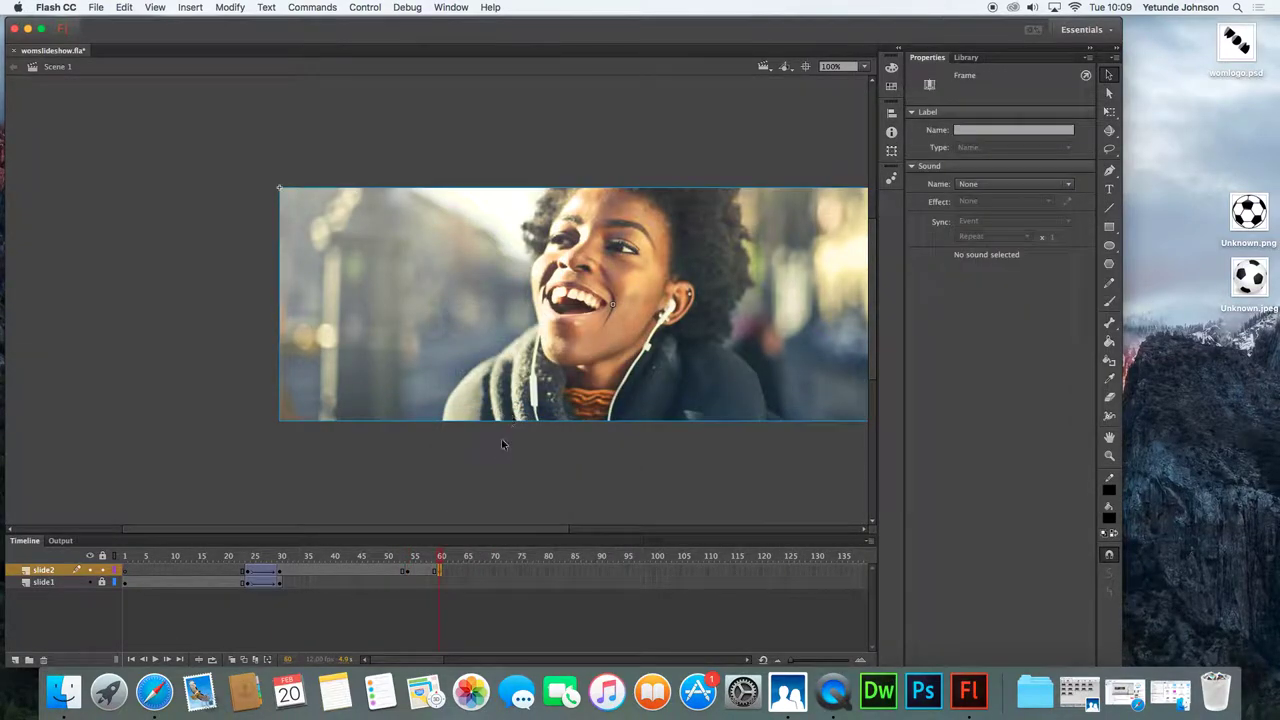
# Check the image2 instance's alpha at frame 54, and set its alpha at the frame 60 keyframe to 0%
pyautogui.click(408, 572)
pyautogui.click(641, 299)
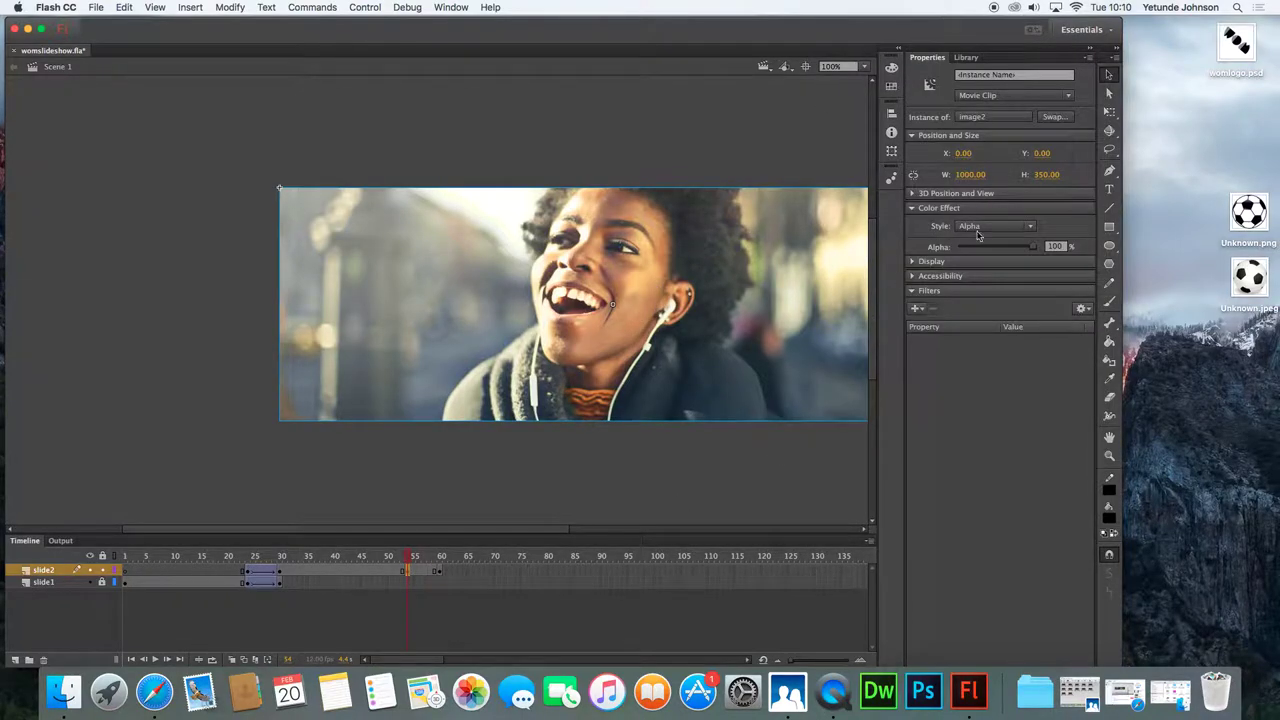
pyautogui.click(912, 208)
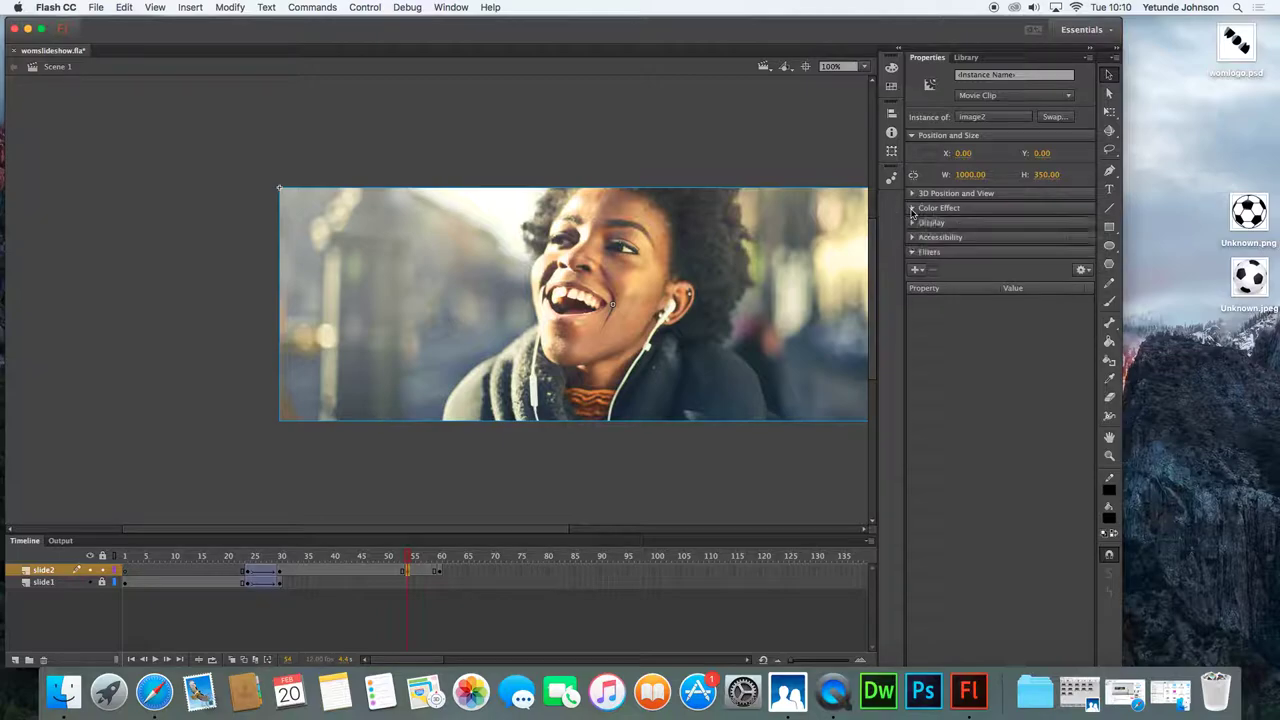
pyautogui.click(912, 208)
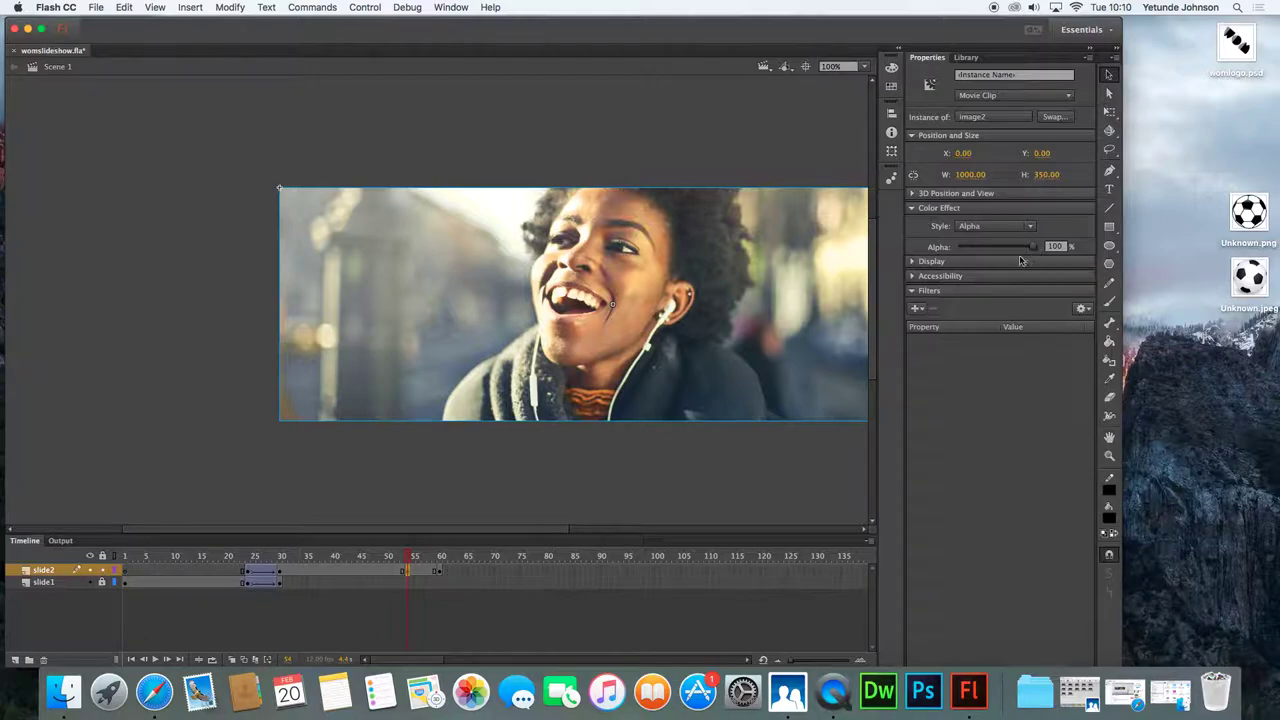
pyautogui.click(440, 572)
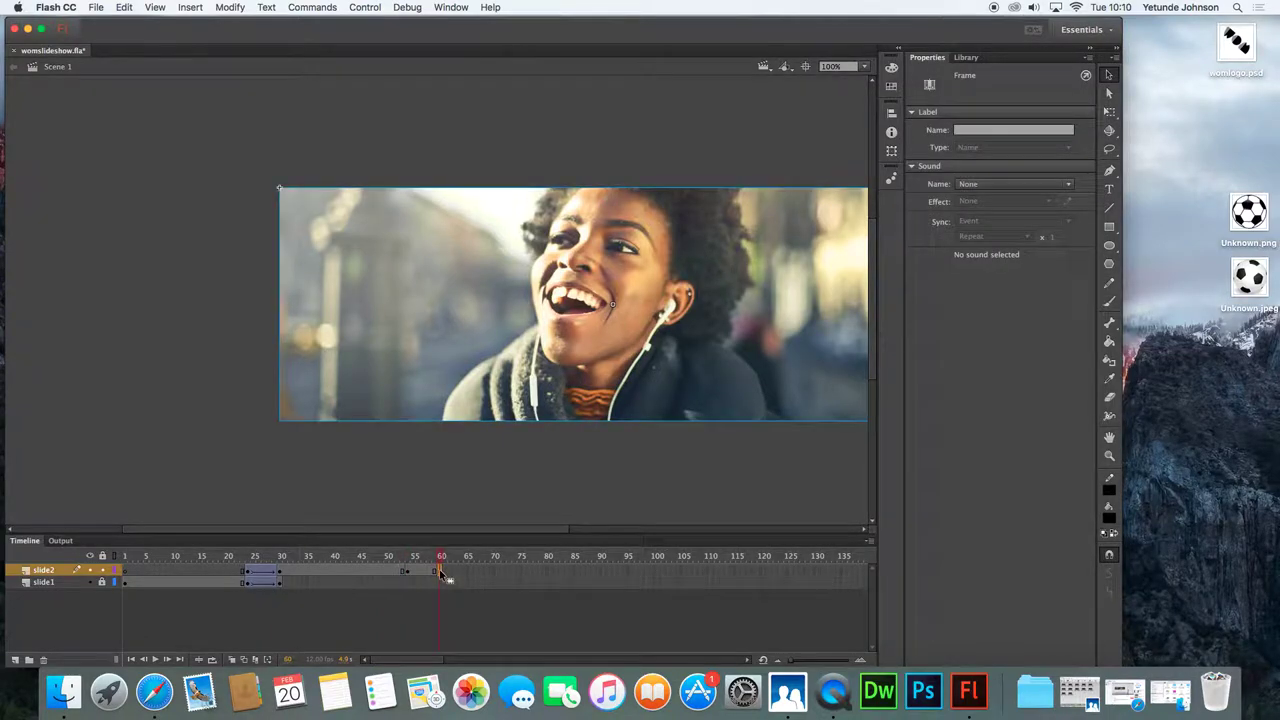
pyautogui.click(494, 364)
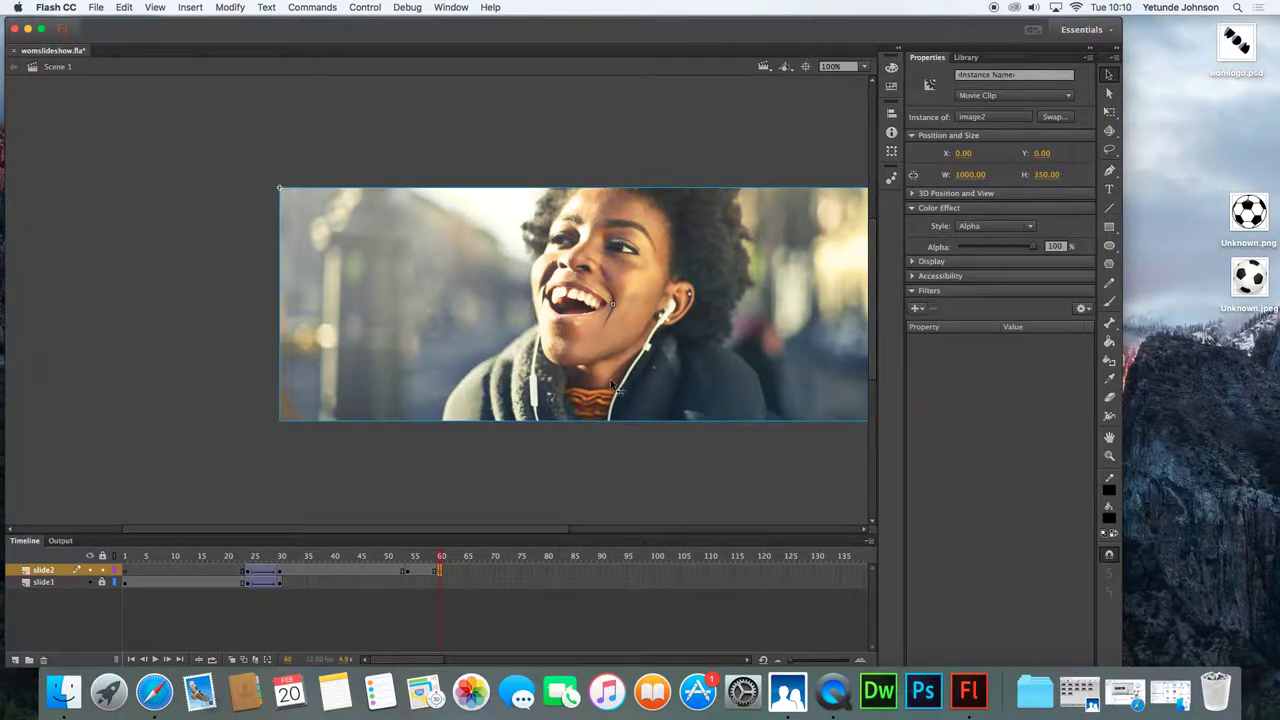
pyautogui.moveTo(1032, 250); pyautogui.dragTo(947, 250)
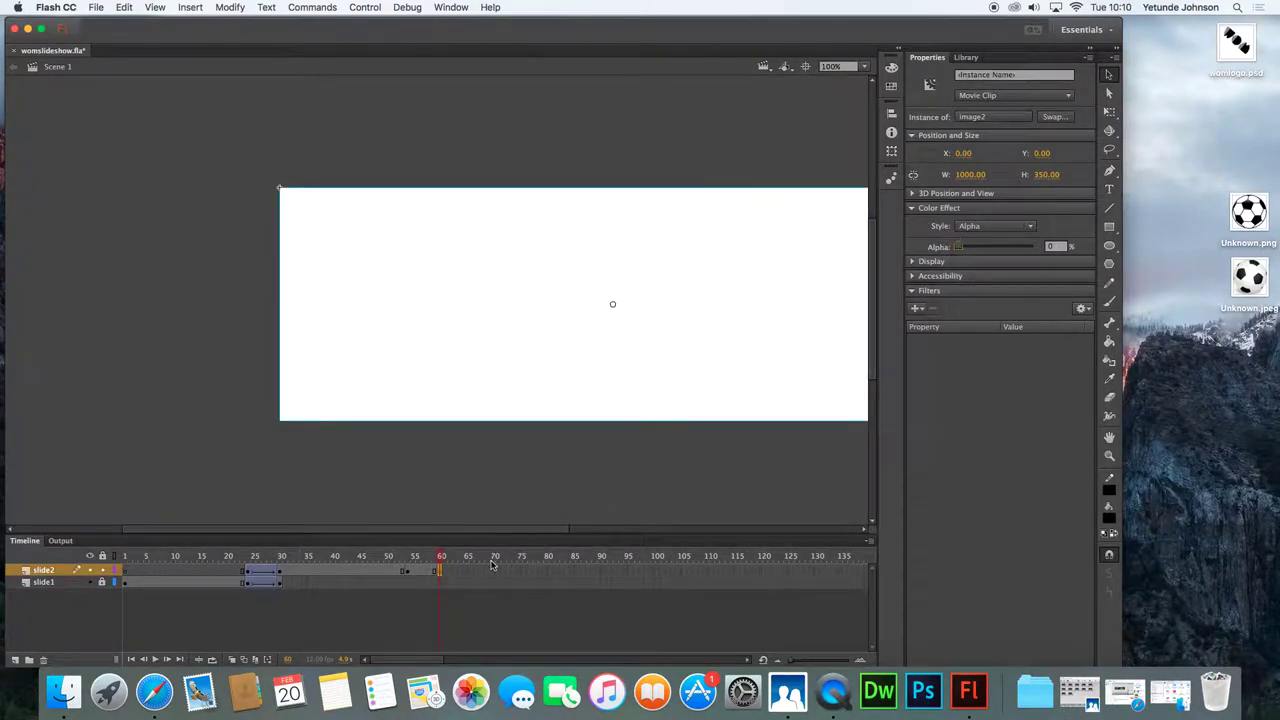
# Create a classic tween between frames 54 and 60 of the slide2 layer and scrub through the fade-out to preview it
pyautogui.click(419, 571)
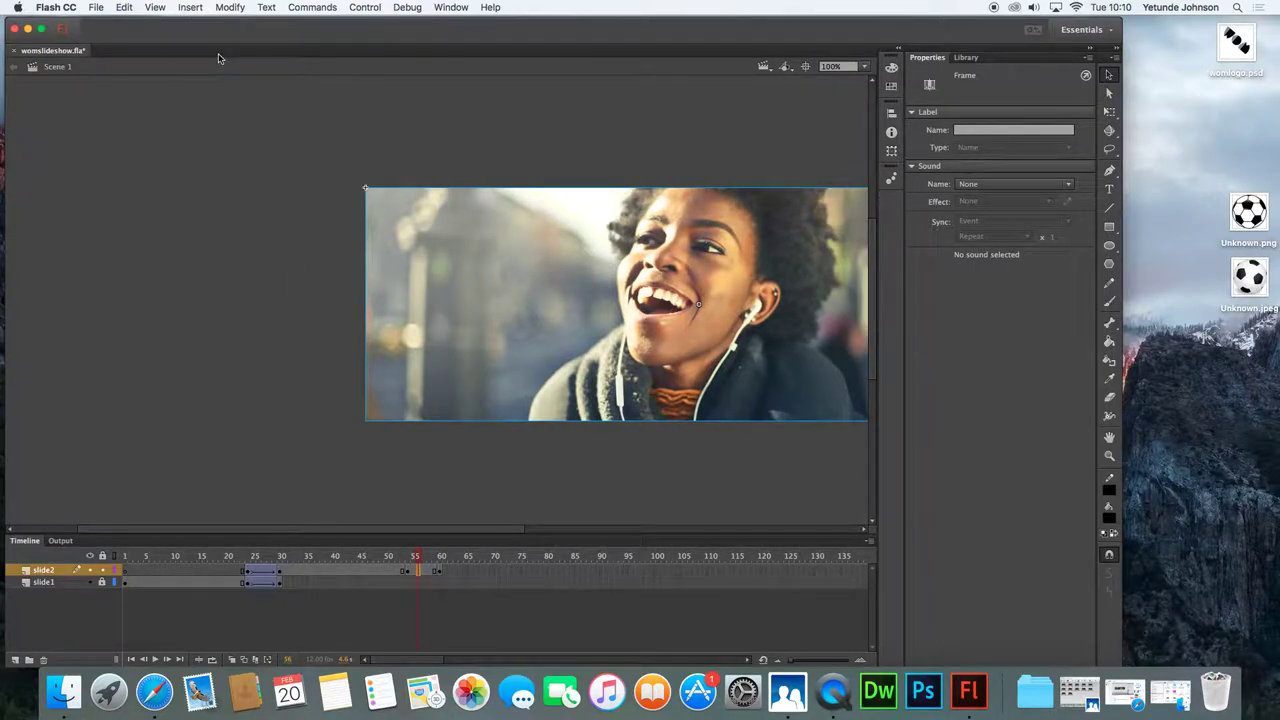
pyautogui.click(190, 8)
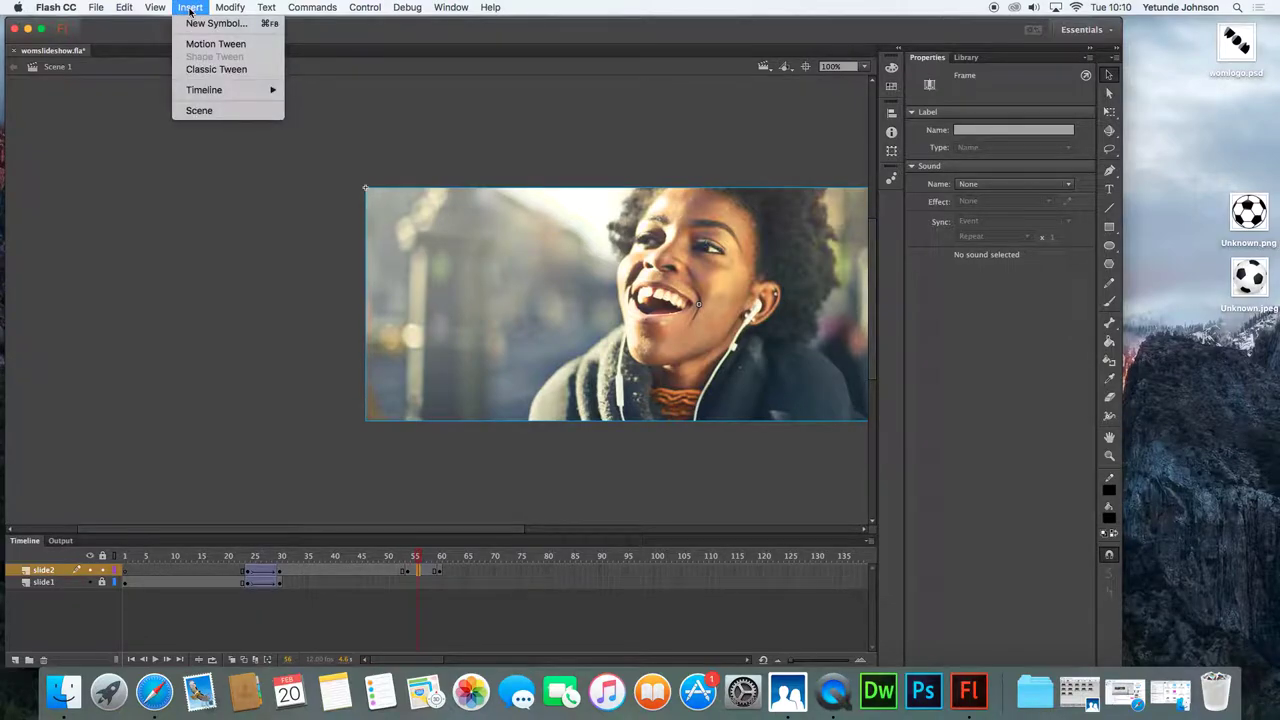
pyautogui.click(190, 8)
pyautogui.click(126, 8)
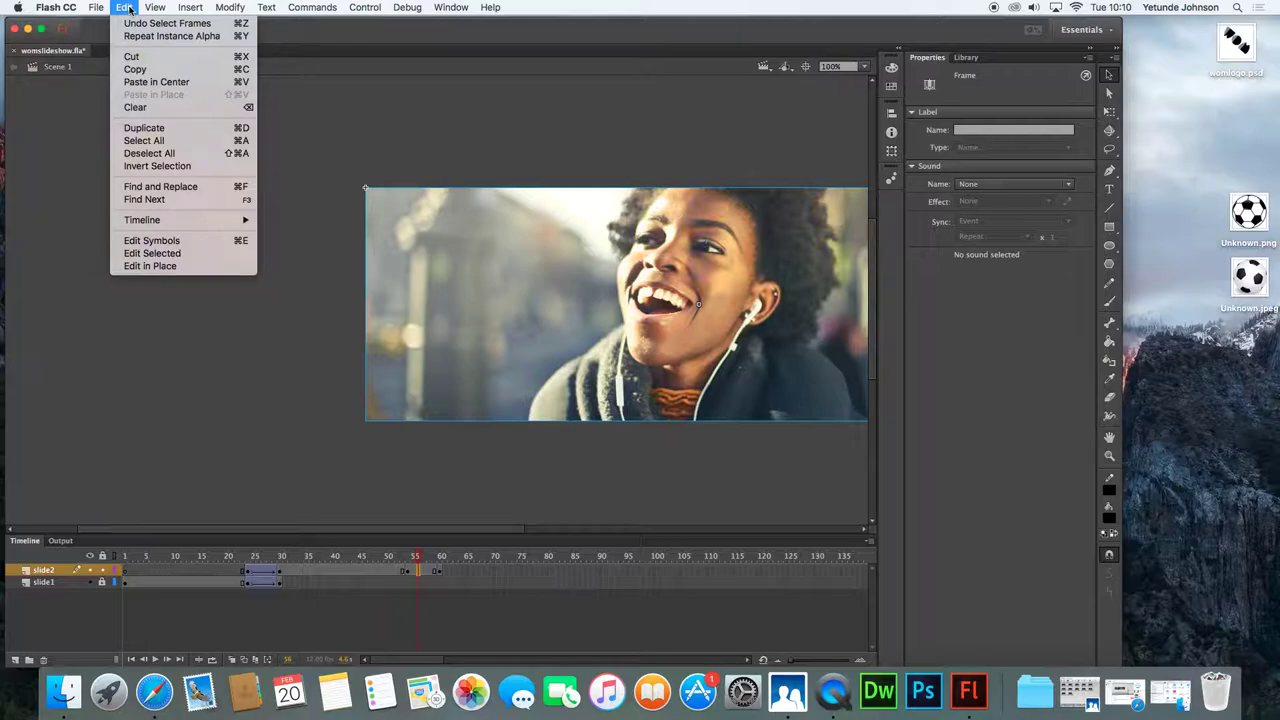
pyautogui.moveTo(200, 10)
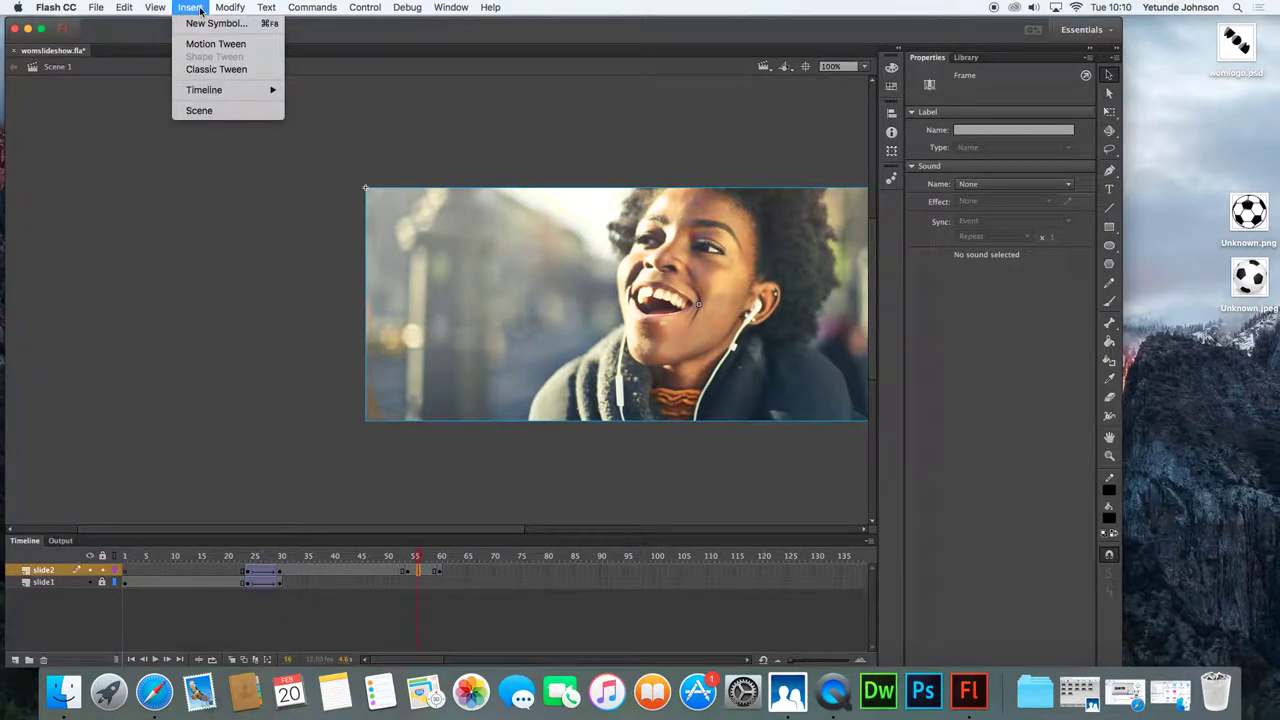
pyautogui.moveTo(228, 92)
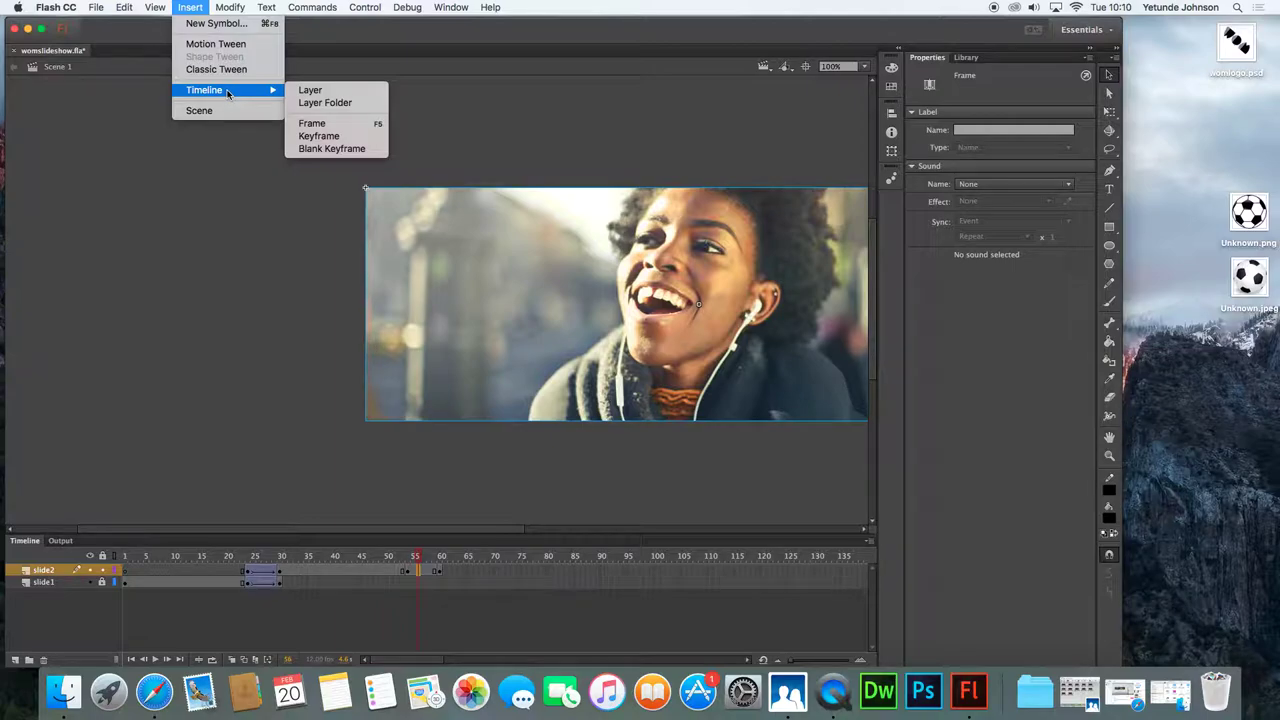
pyautogui.click(420, 572)
pyautogui.rightClick(420, 572)
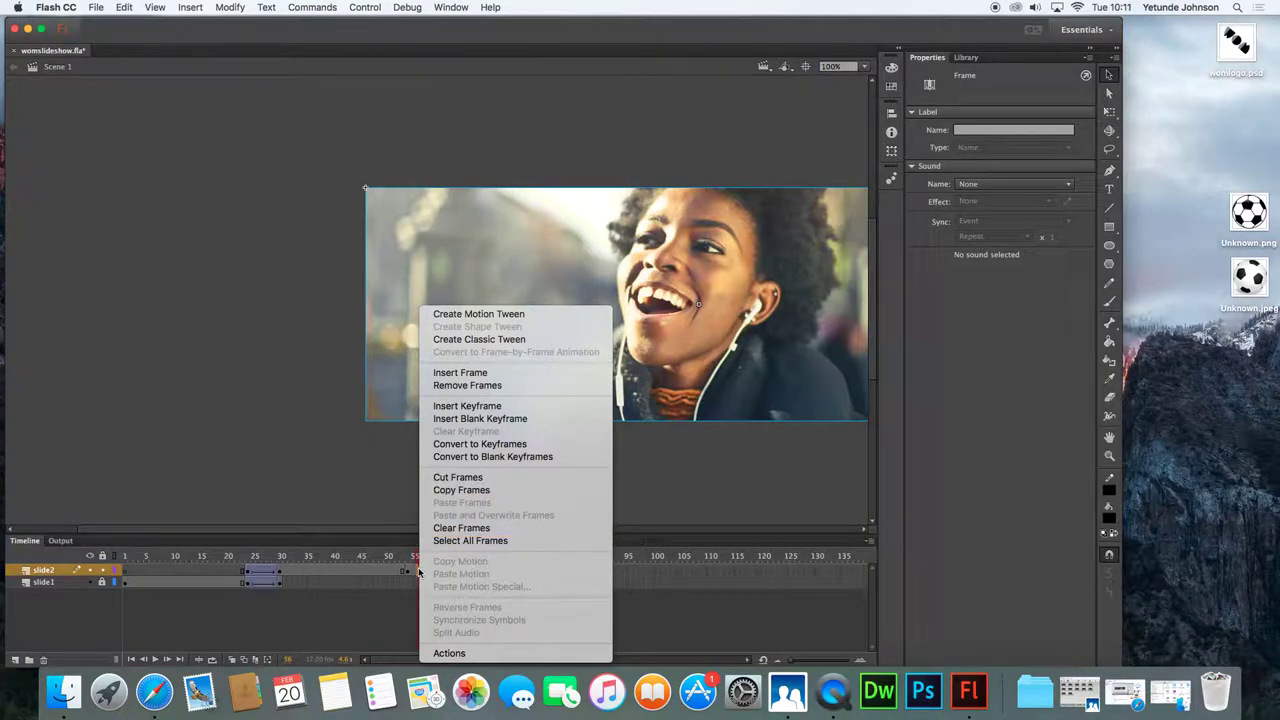
pyautogui.click(490, 340)
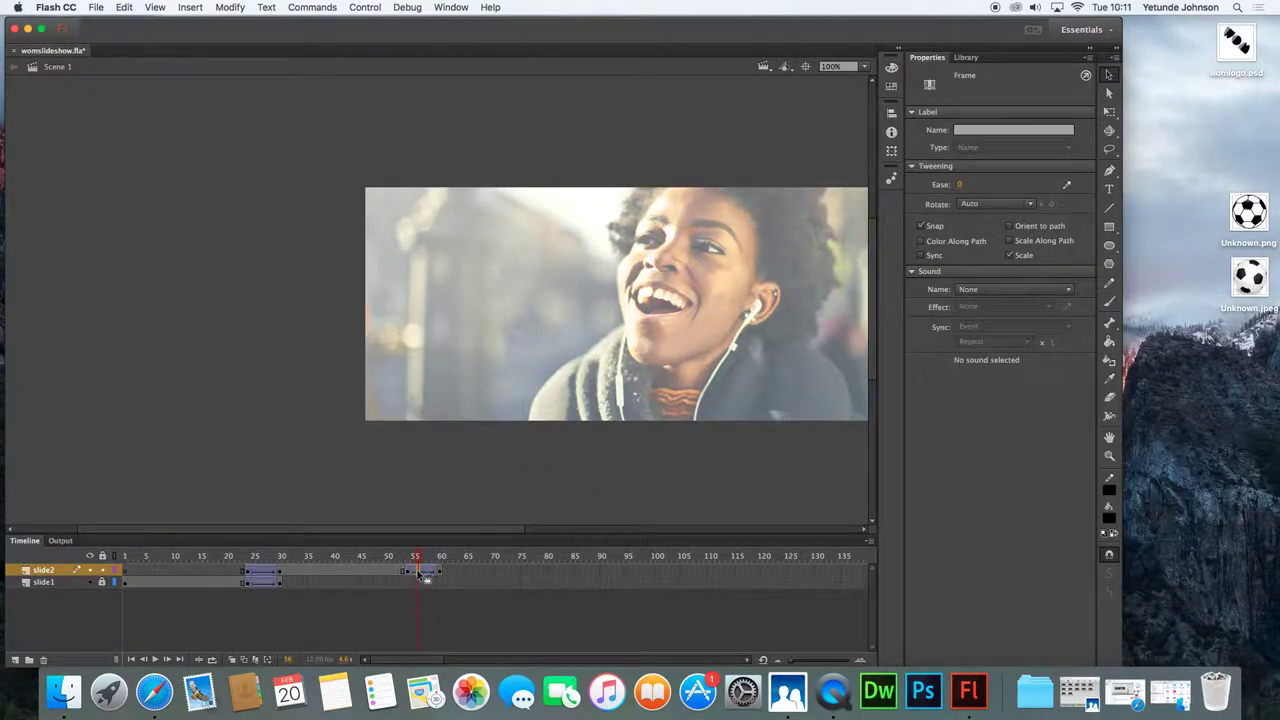
pyautogui.moveTo(418, 558)
pyautogui.mouseDown()
pyautogui.moveTo(403, 560)
pyautogui.moveTo(441, 560)
pyautogui.moveTo(400, 560)
pyautogui.moveTo(441, 560)
pyautogui.mouseUp()
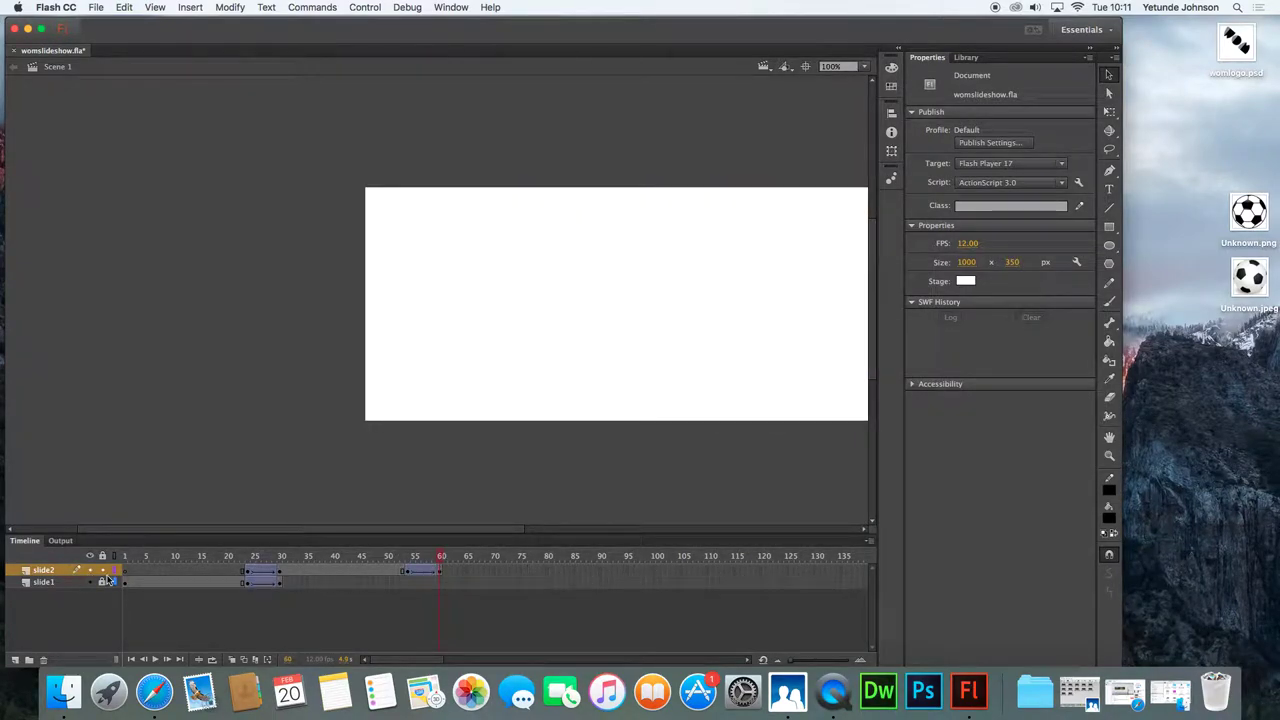
# Lock the slide2 layer and add a new layer named slide3 above it
pyautogui.click(102, 570)
pyautogui.click(15, 661)
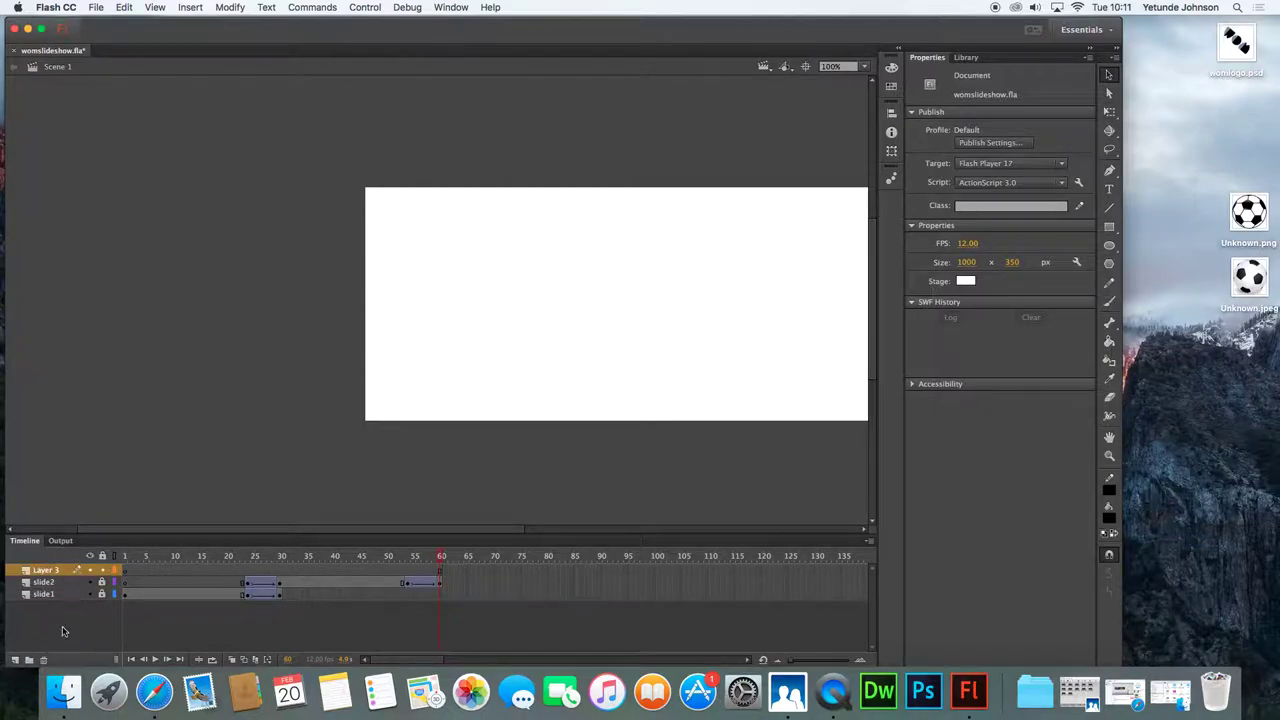
pyautogui.doubleClick(44, 570)
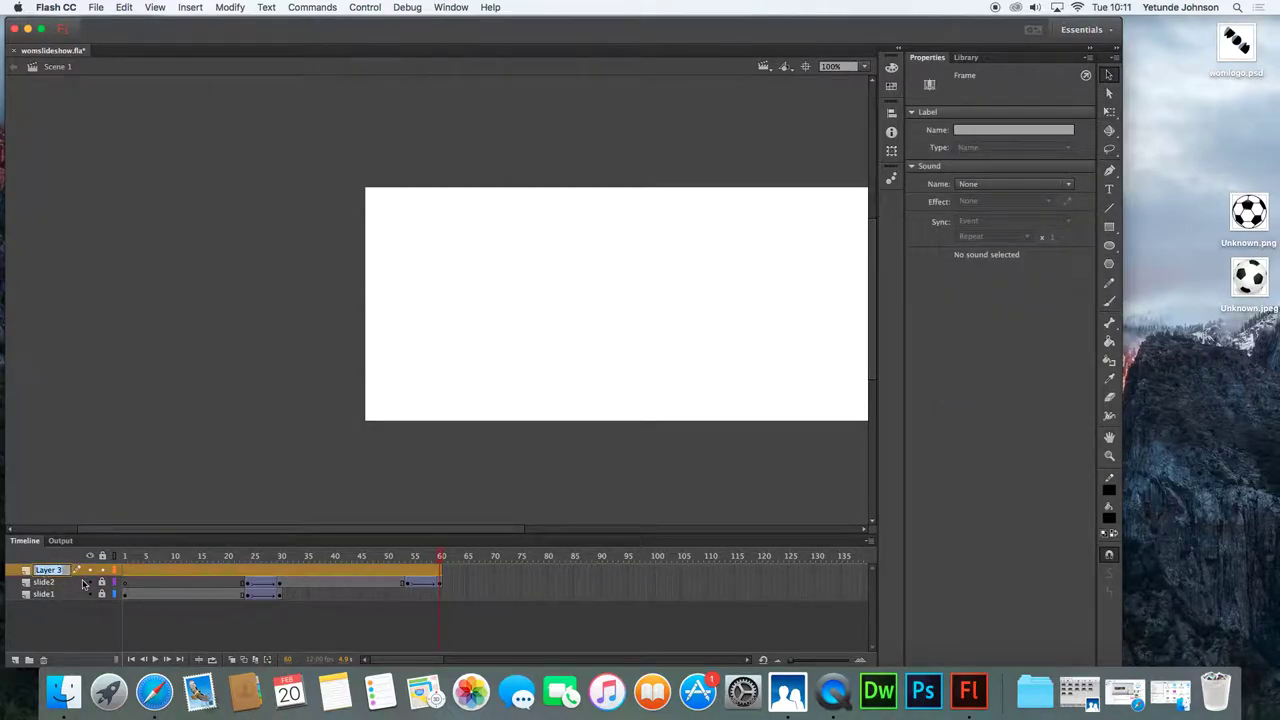
pyautogui.write('slide3')
pyautogui.press('Return')
# Insert a keyframe at frame 54 of the slide3 layer
pyautogui.click(408, 578)
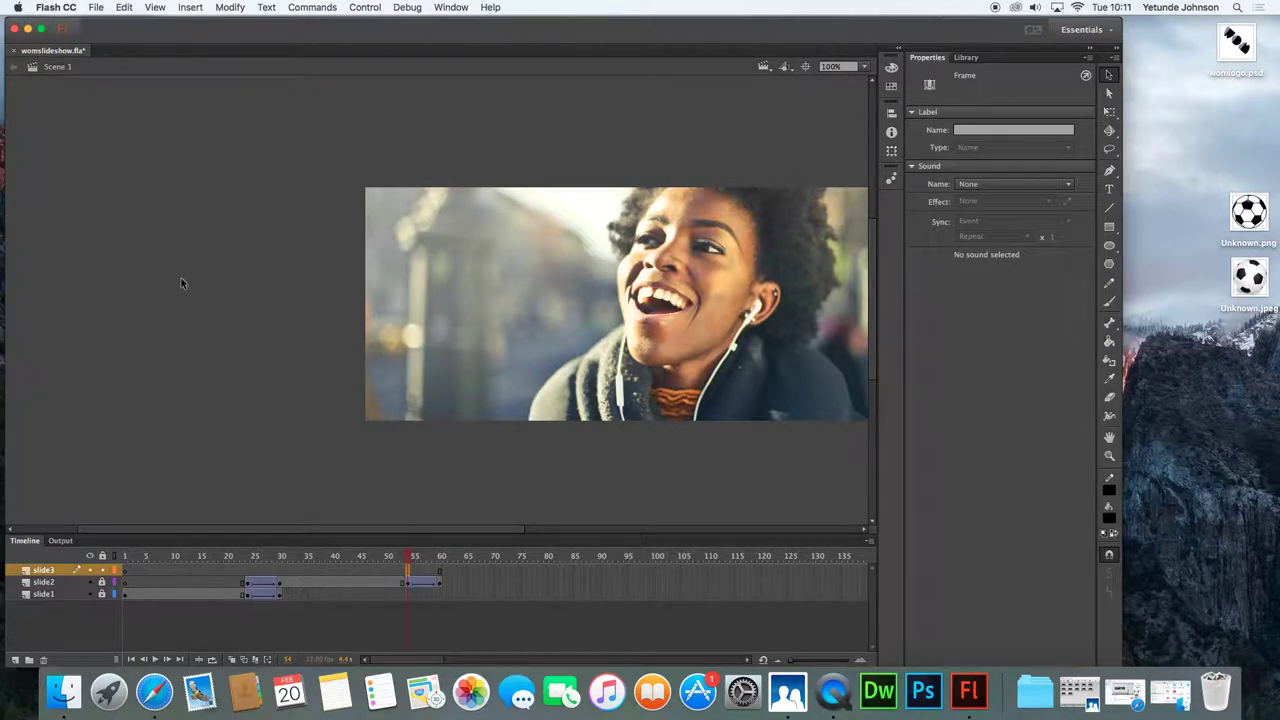
pyautogui.click(191, 9)
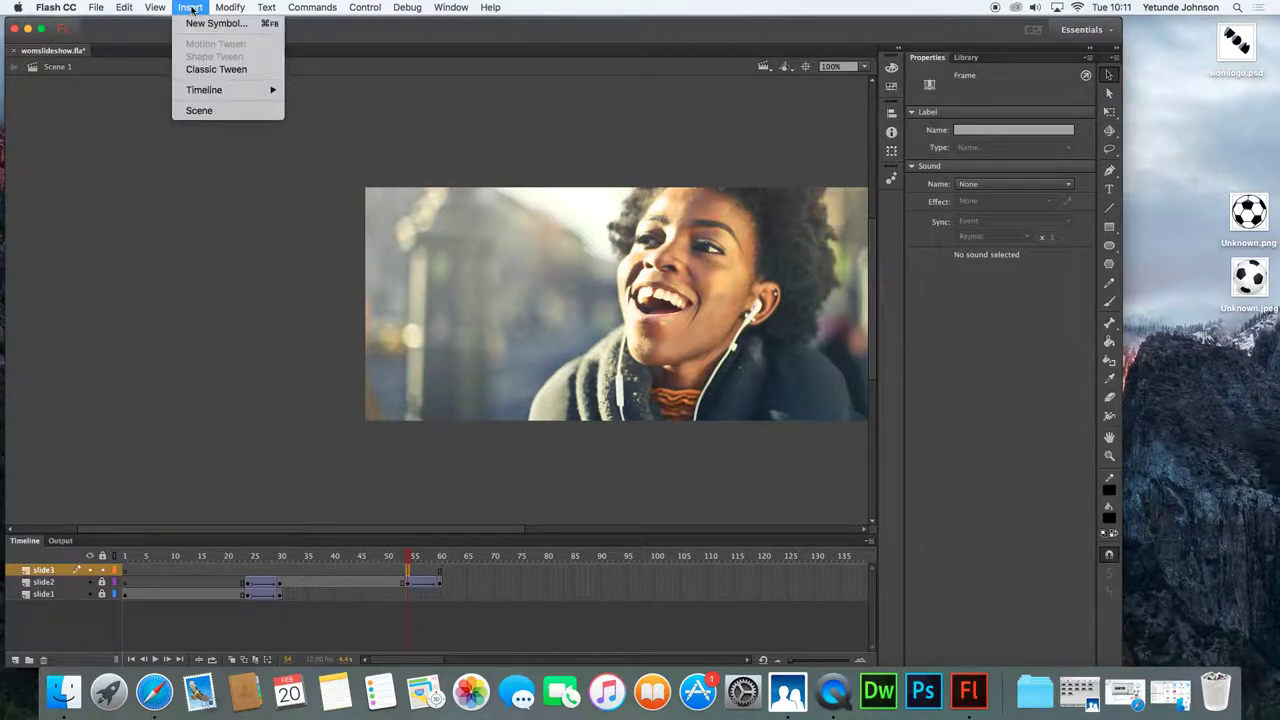
pyautogui.moveTo(222, 89)
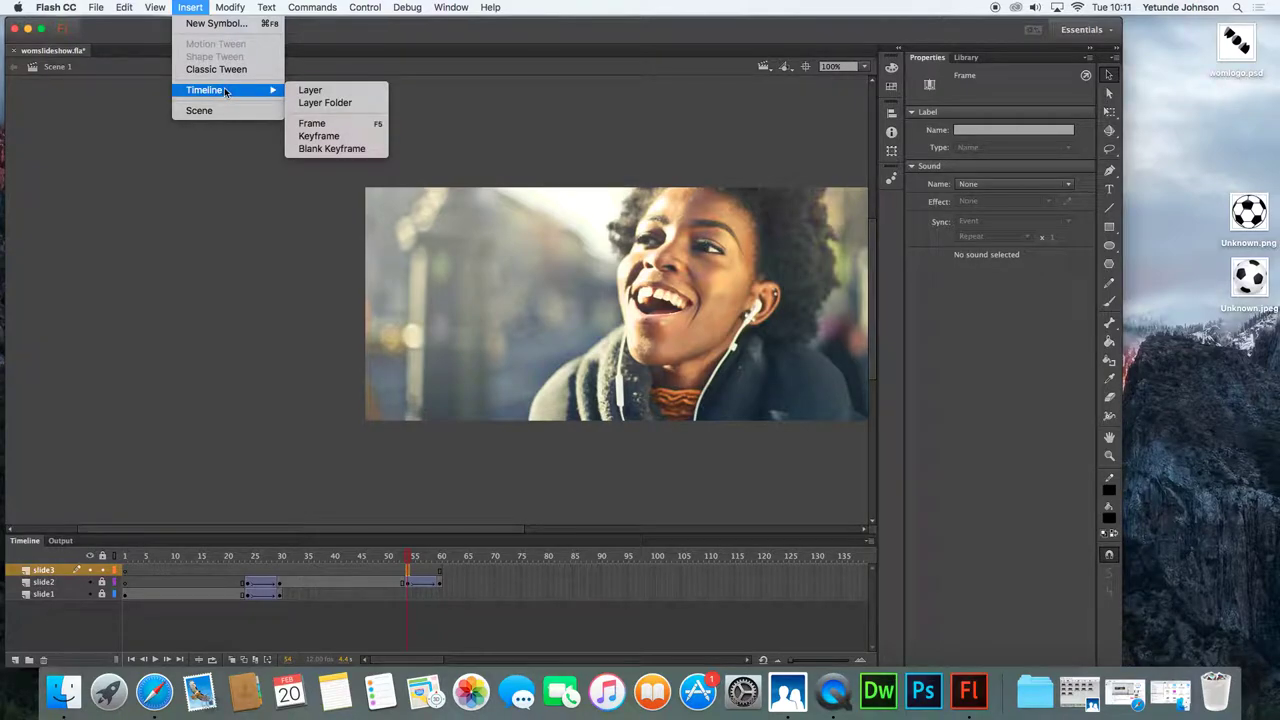
pyautogui.click(315, 138)
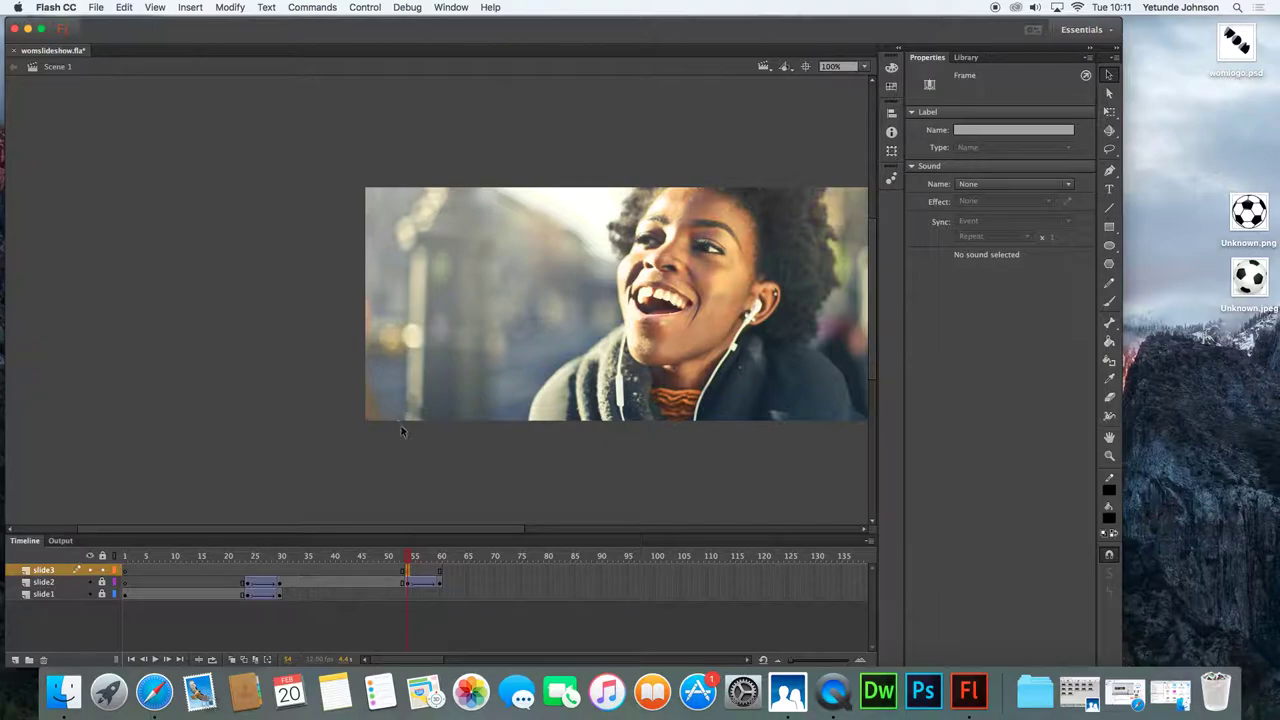
# Place pexels-photo-859181.jpeg from the library on the stage at frame 54 of the slide3 layer
pyautogui.moveTo(404, 416); pyautogui.dragTo(490, 416)
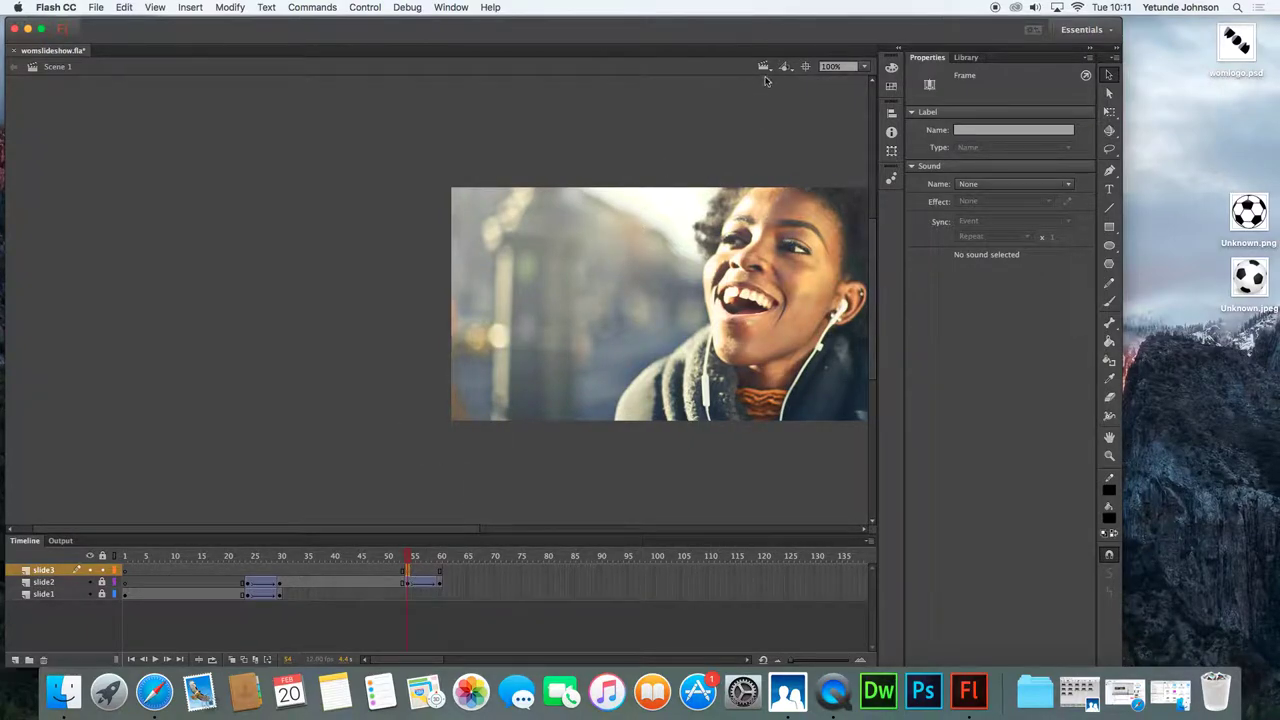
pyautogui.click(806, 68)
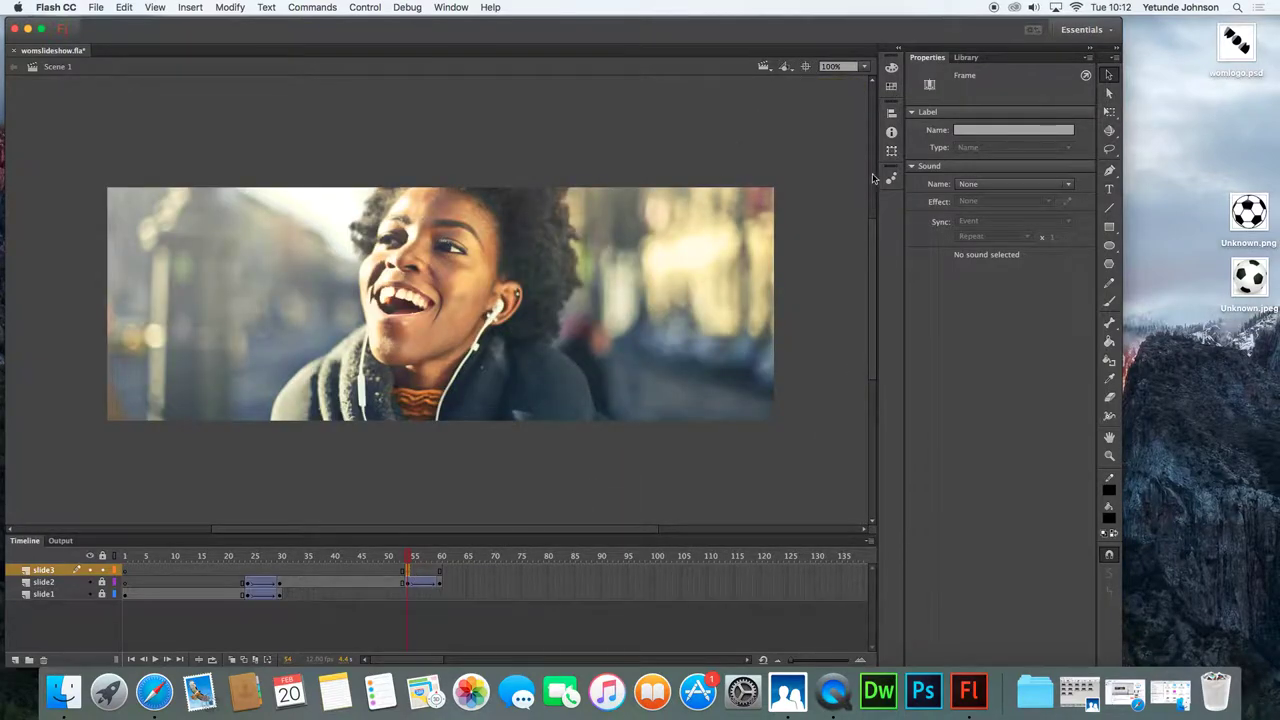
pyautogui.click(966, 57)
pyautogui.click(968, 236)
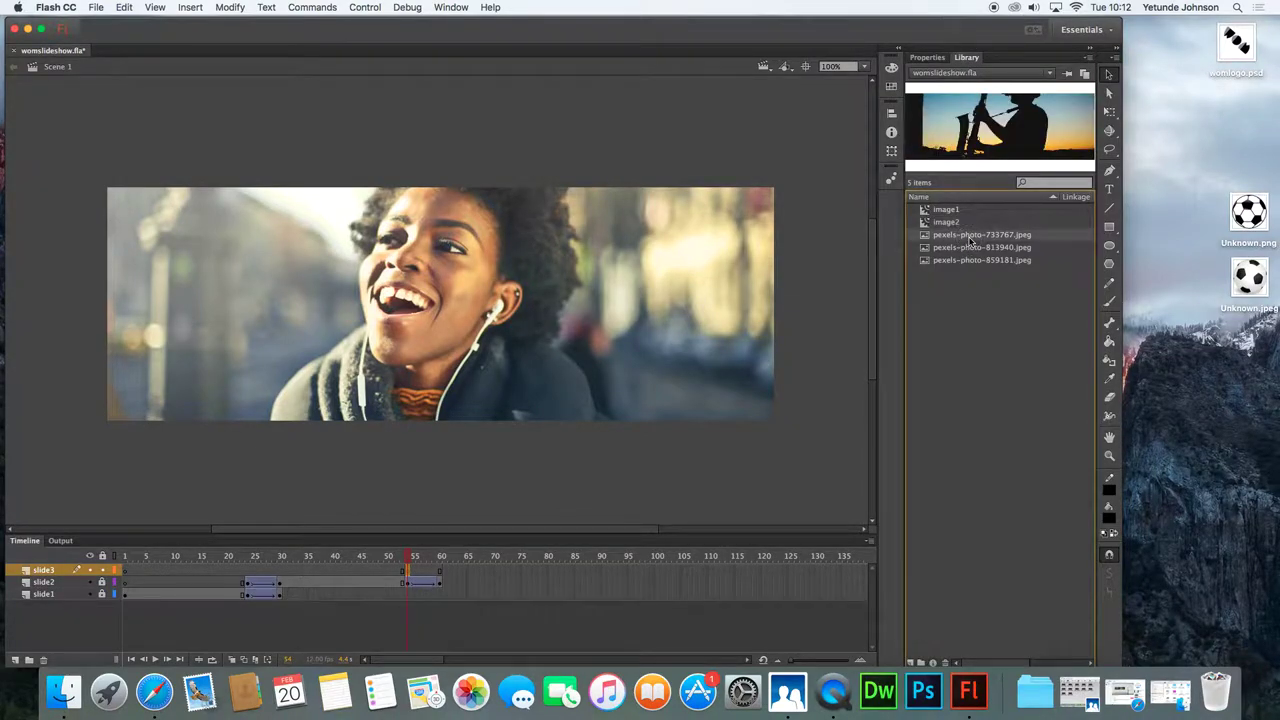
pyautogui.click(970, 249)
pyautogui.click(970, 261)
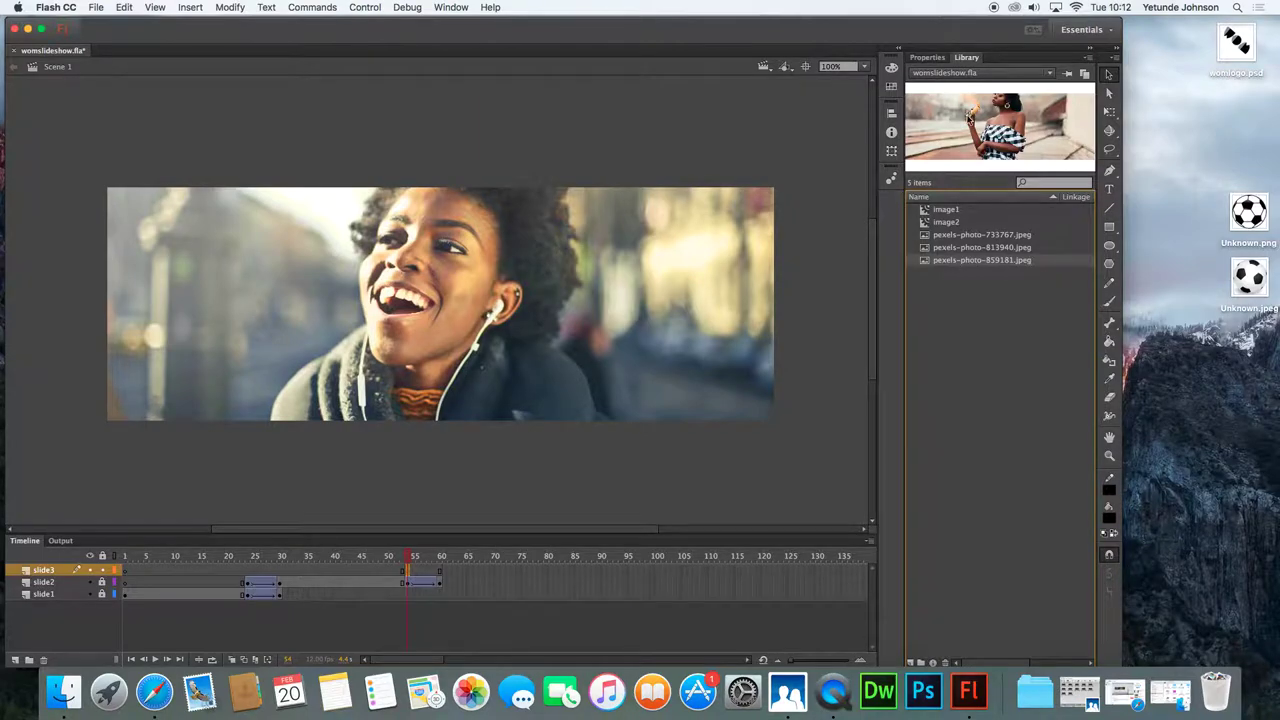
pyautogui.moveTo(968, 118); pyautogui.dragTo(738, 136)
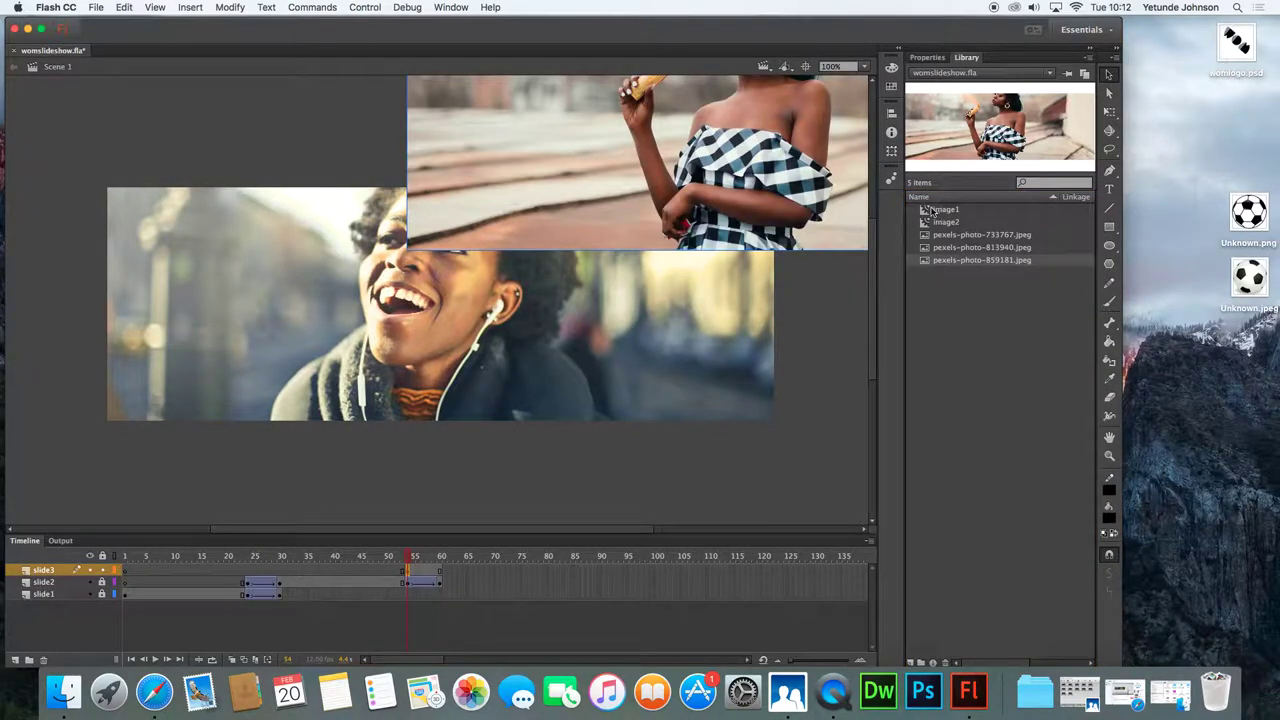
# Align the photo on the slide3 layer to the horizontal and vertical centre of the stage
pyautogui.click(890, 113)
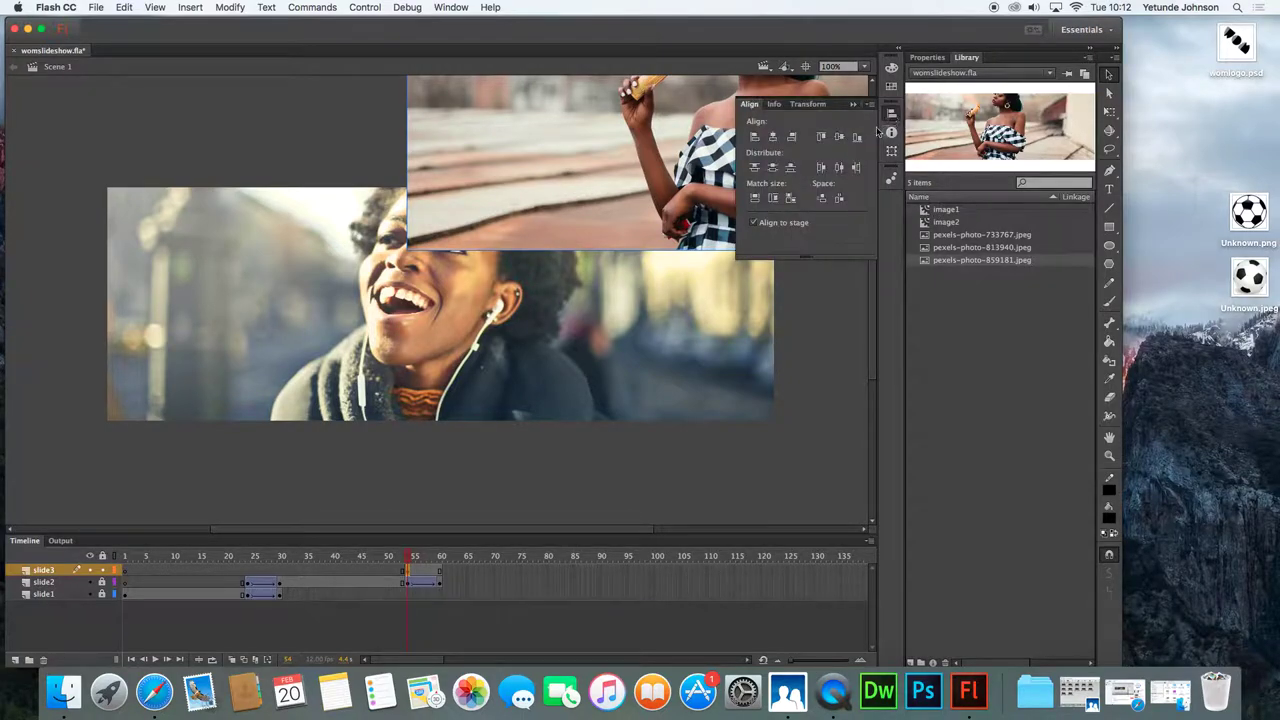
pyautogui.click(773, 138)
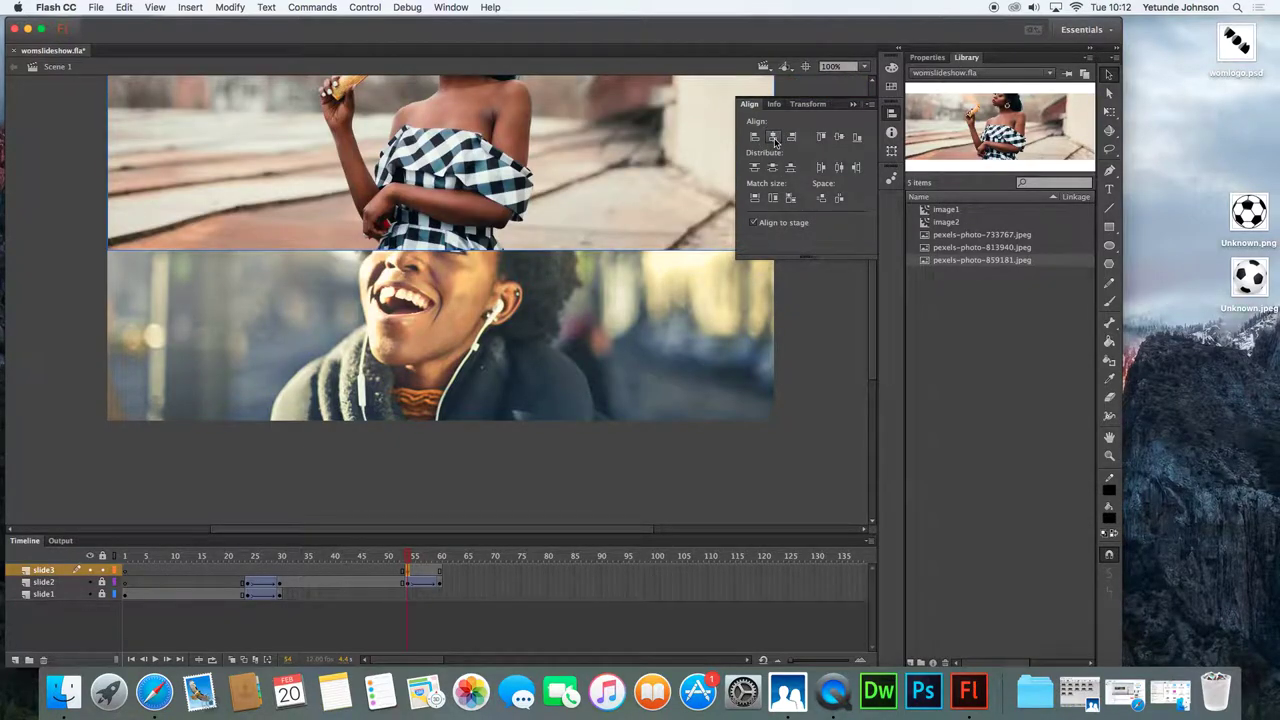
pyautogui.click(839, 138)
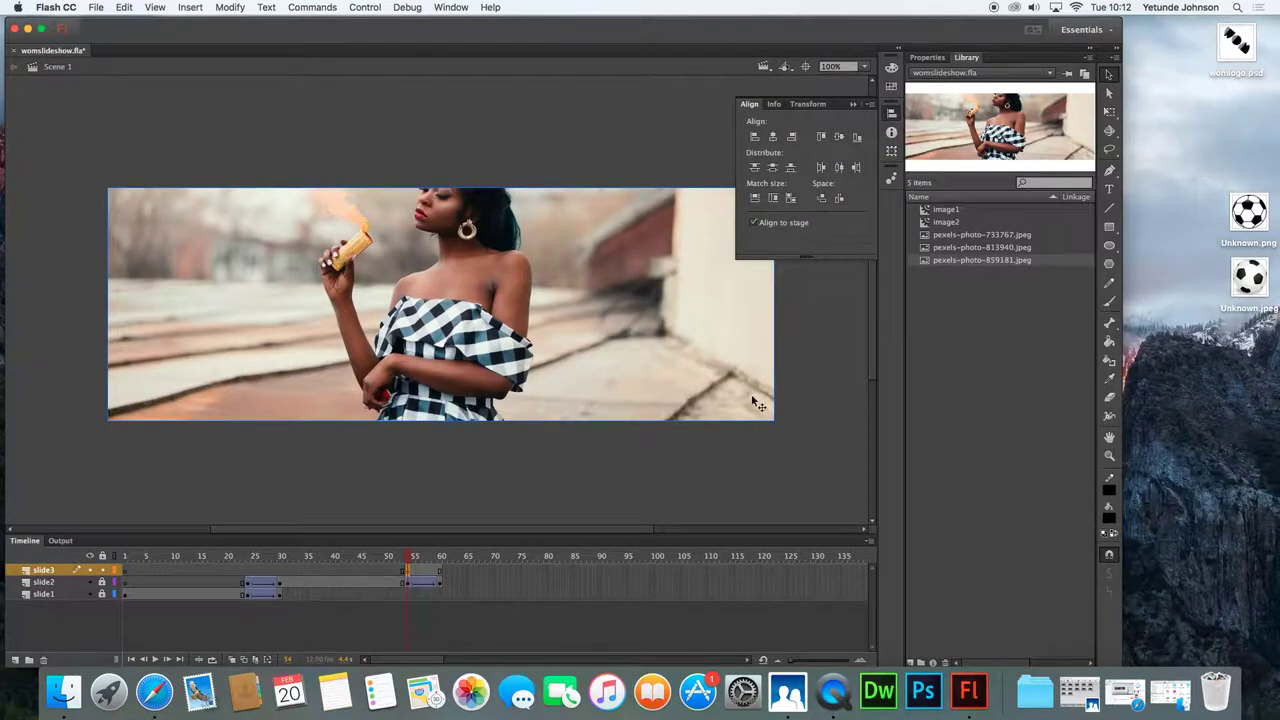
pyautogui.click(853, 105)
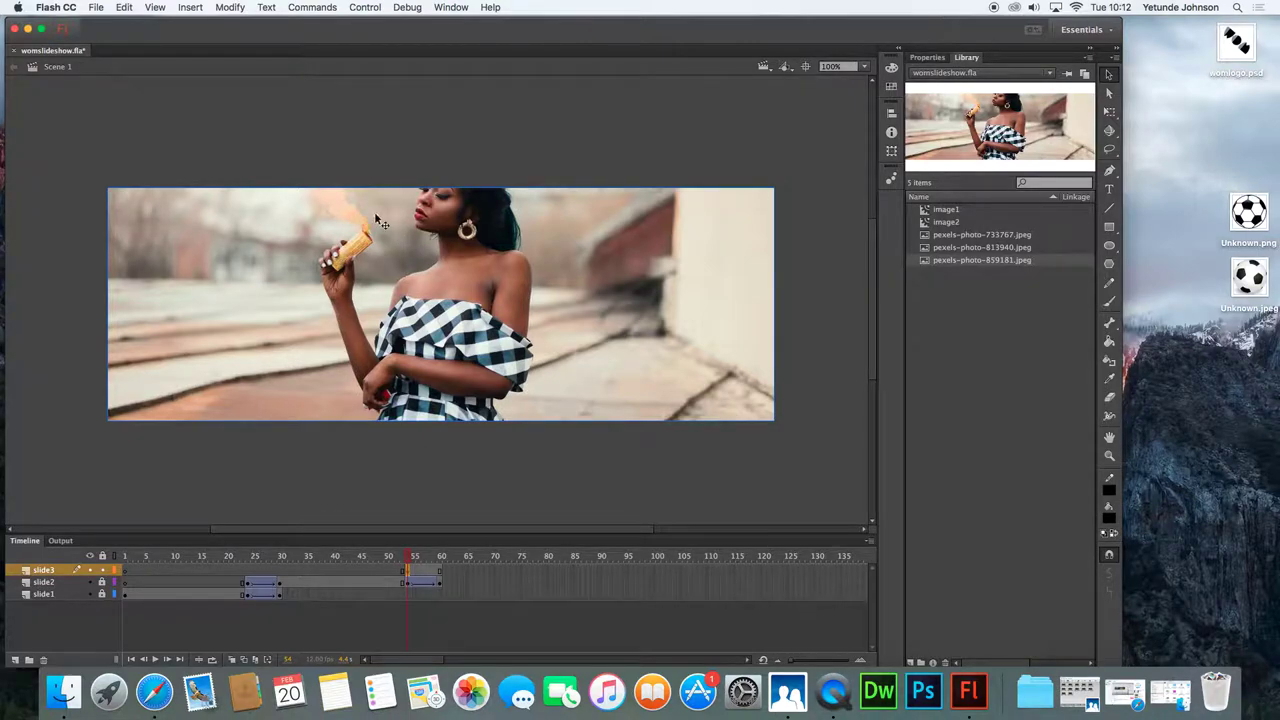
# Convert the aligned slide3 photo to a Movie Clip symbol named image3
pyautogui.click(228, 8)
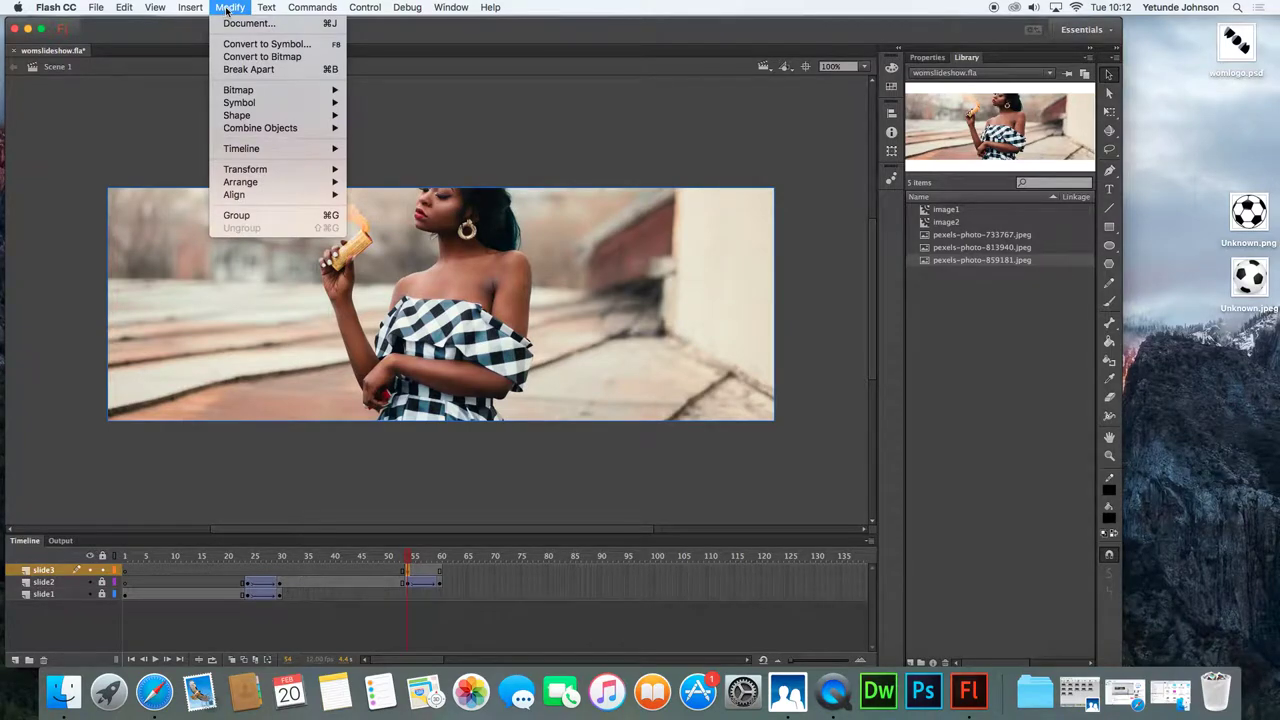
pyautogui.click(234, 44)
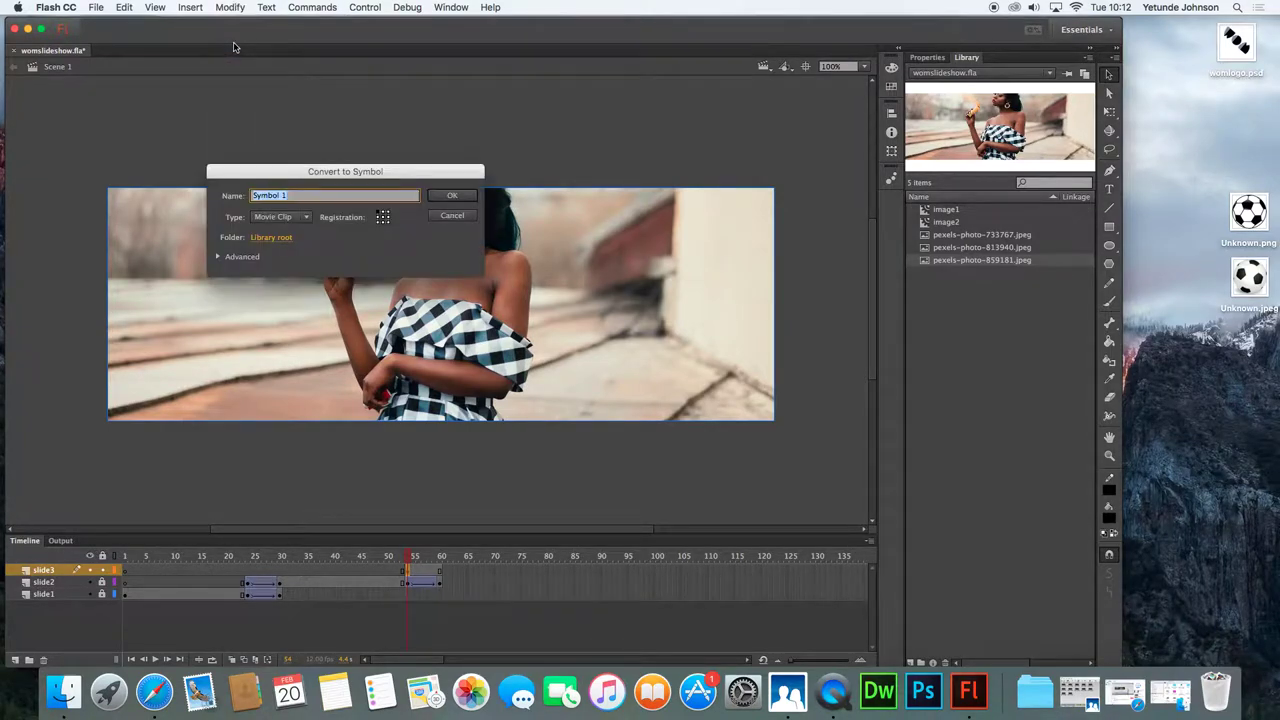
pyautogui.press('BackSpace')
pyautogui.click(308, 218)
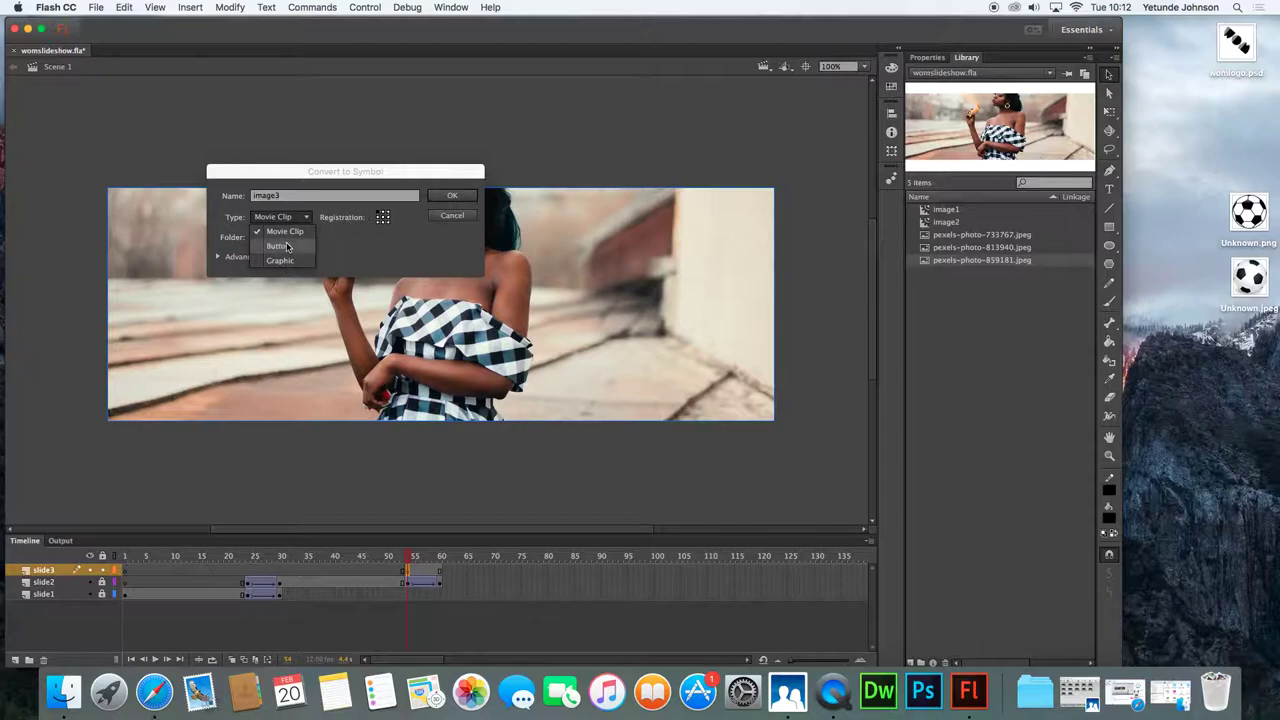
pyautogui.click(287, 235)
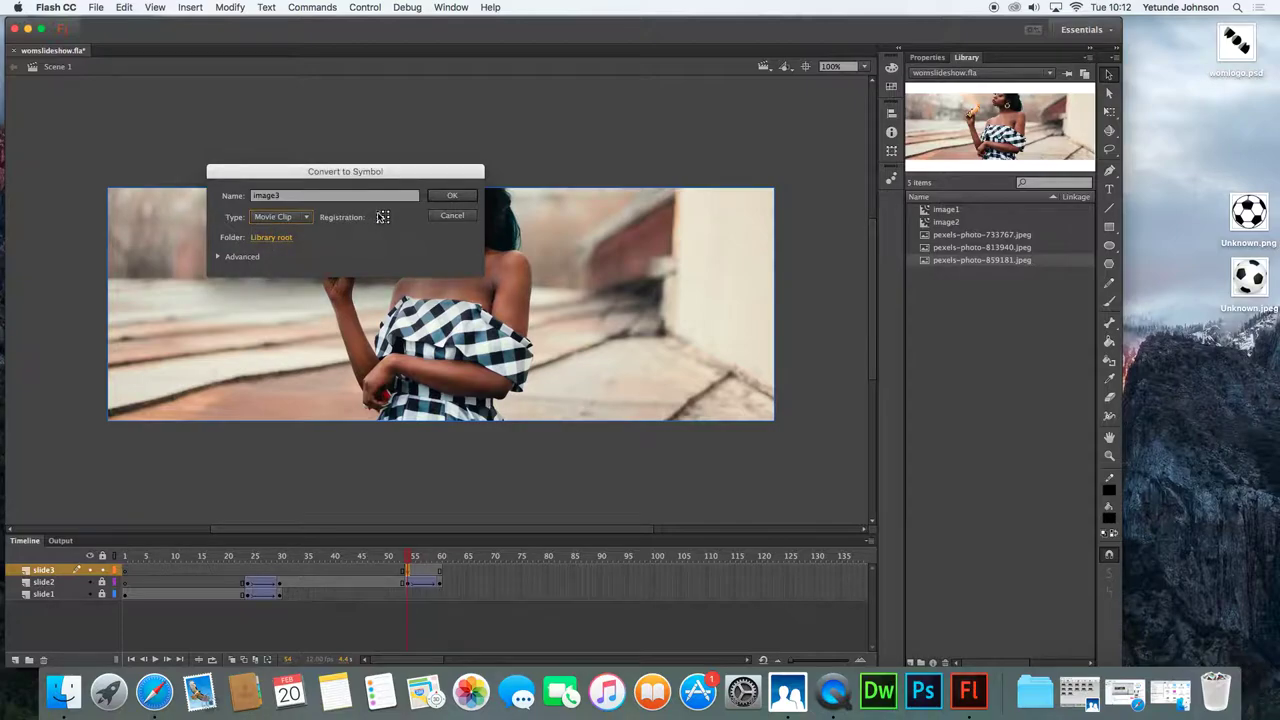
pyautogui.click(466, 196)
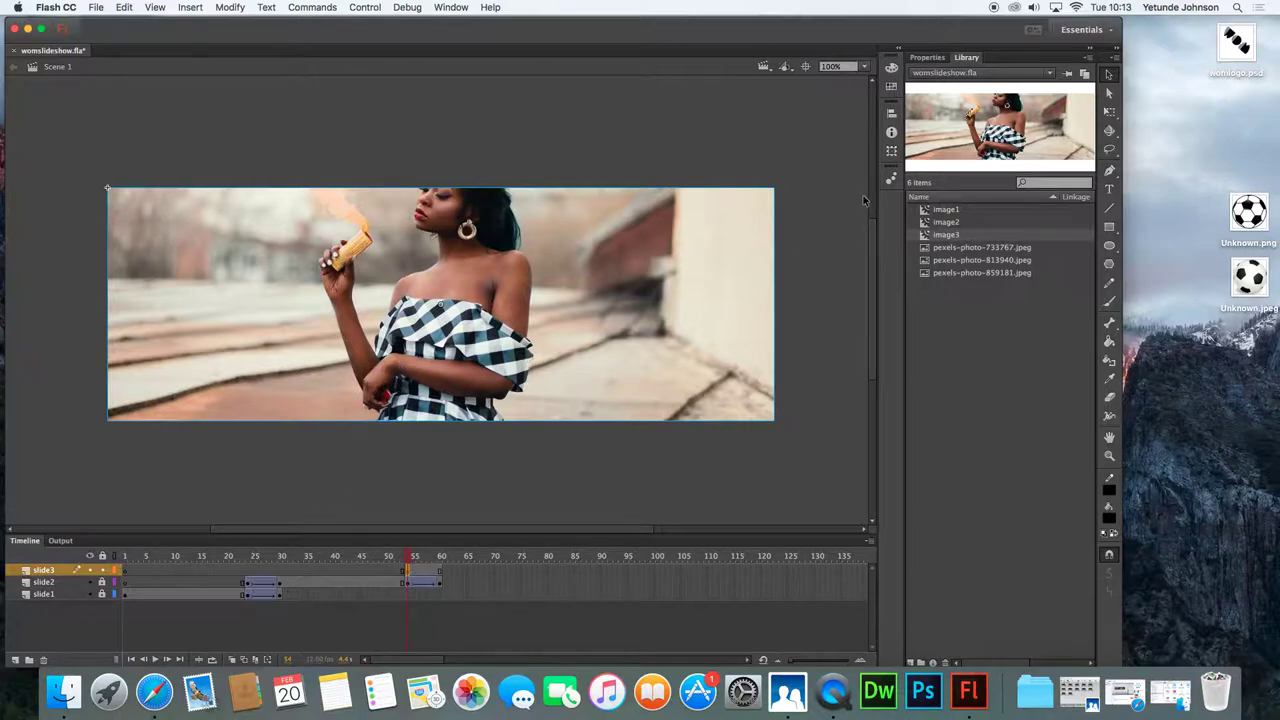
# Apply an Alpha color effect of 0% to the image3 instance at frame 54 of the slide3 layer
pyautogui.click(928, 58)
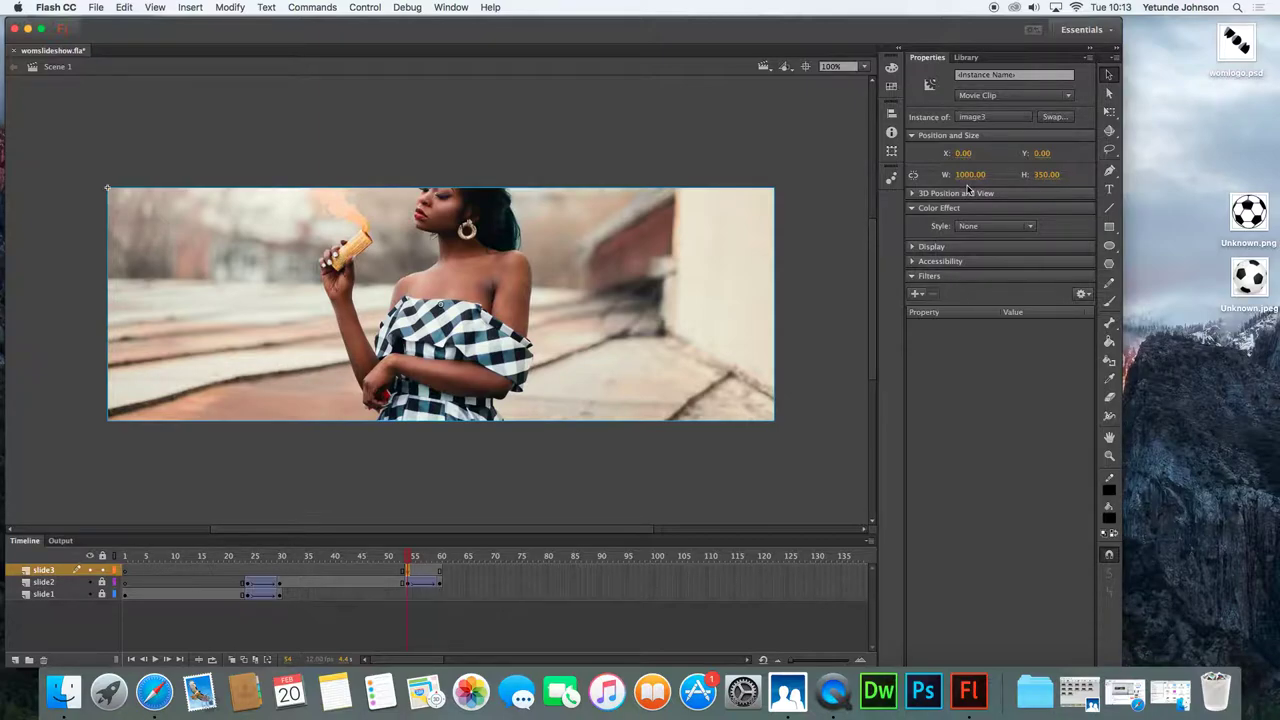
pyautogui.click(1033, 229)
pyautogui.click(1000, 296)
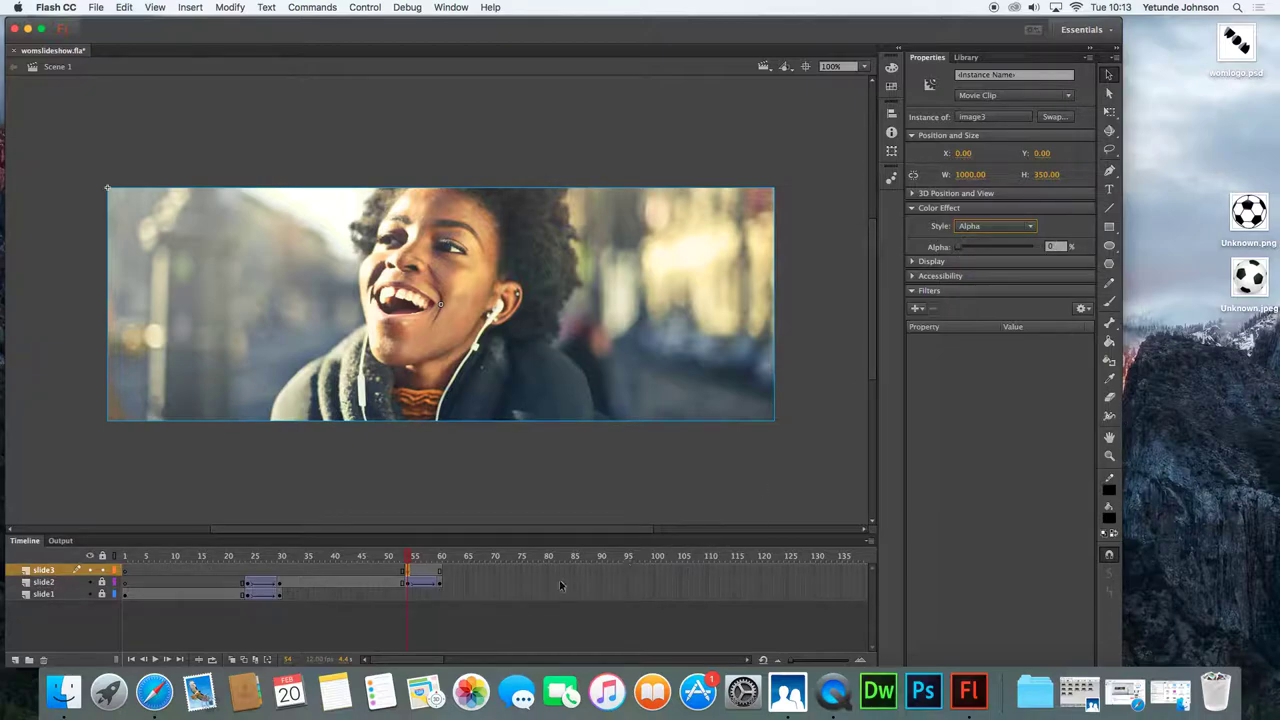
# Insert a keyframe at frame 60 of the slide3 layer and set the image3 instance's alpha there to 100%
pyautogui.click(438, 578)
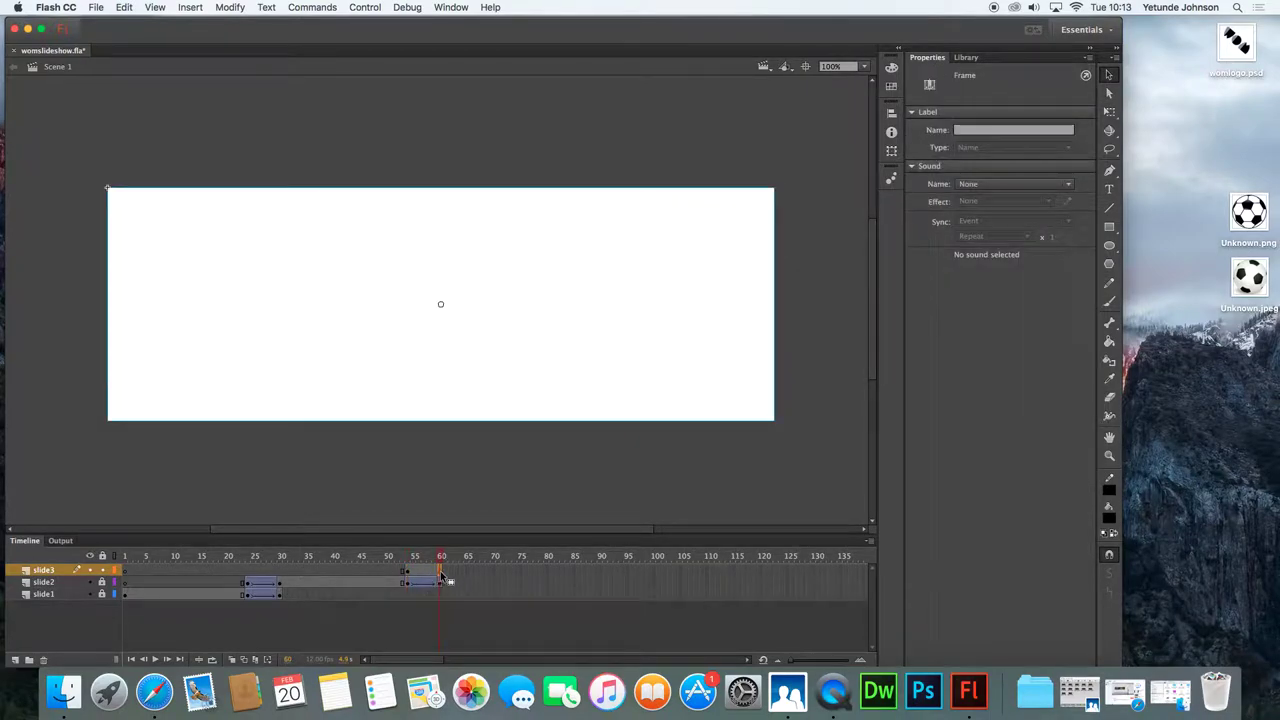
pyautogui.rightClick(438, 578)
pyautogui.click(480, 331)
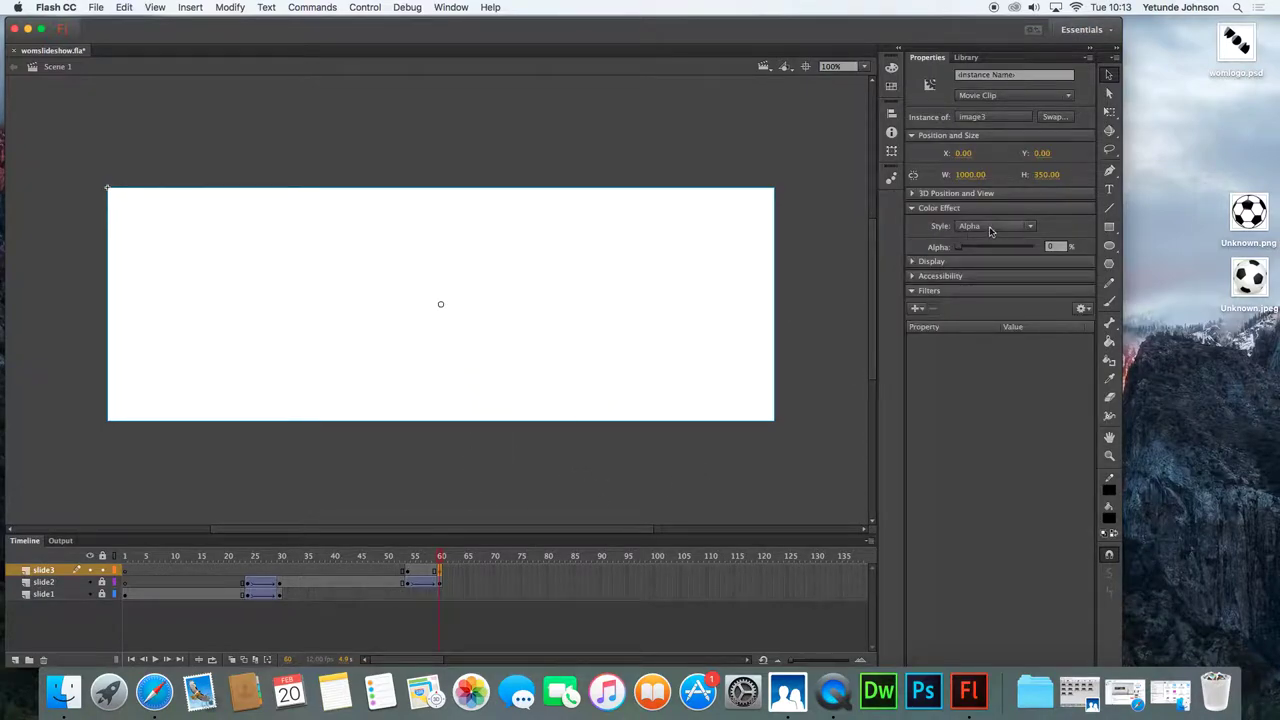
pyautogui.click(1030, 227)
pyautogui.click(984, 297)
pyautogui.moveTo(958, 248); pyautogui.dragTo(1034, 249)
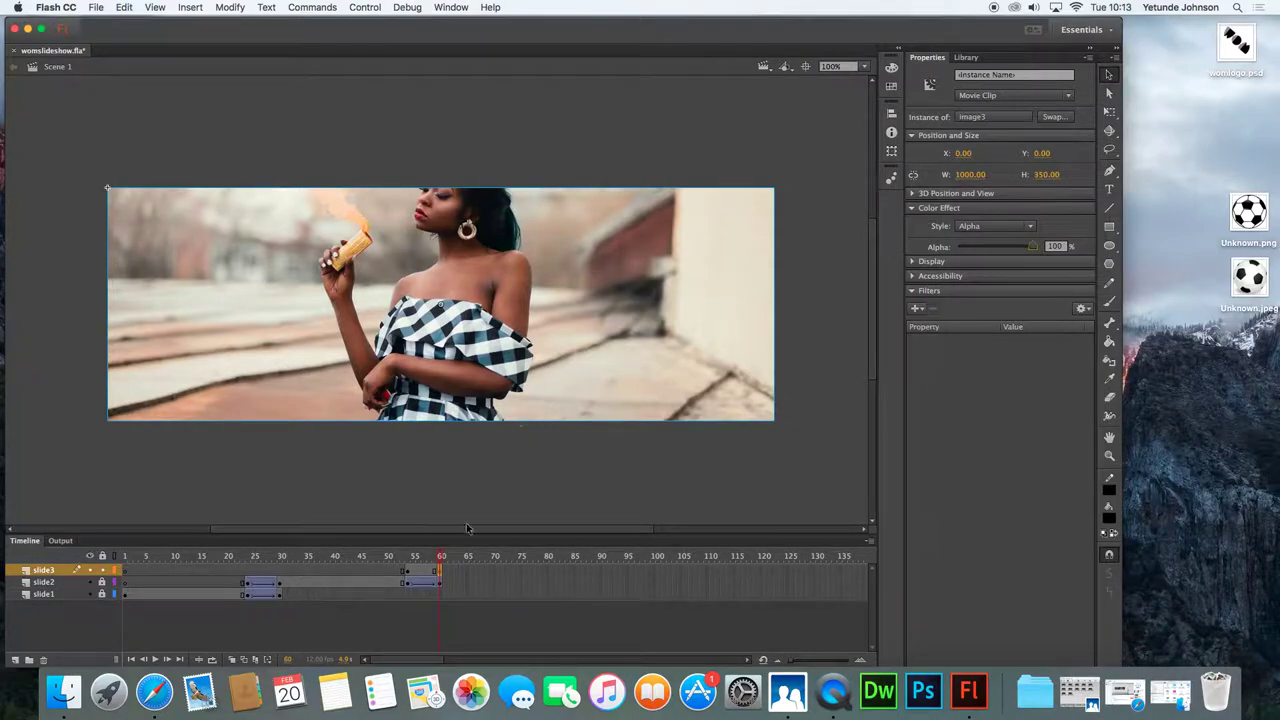
# Insert keyframes at frames 84 and 90 of the slide3 layer
pyautogui.moveTo(440, 560)
pyautogui.mouseDown()
pyautogui.moveTo(400, 560)
pyautogui.moveTo(441, 560)
pyautogui.mouseUp()
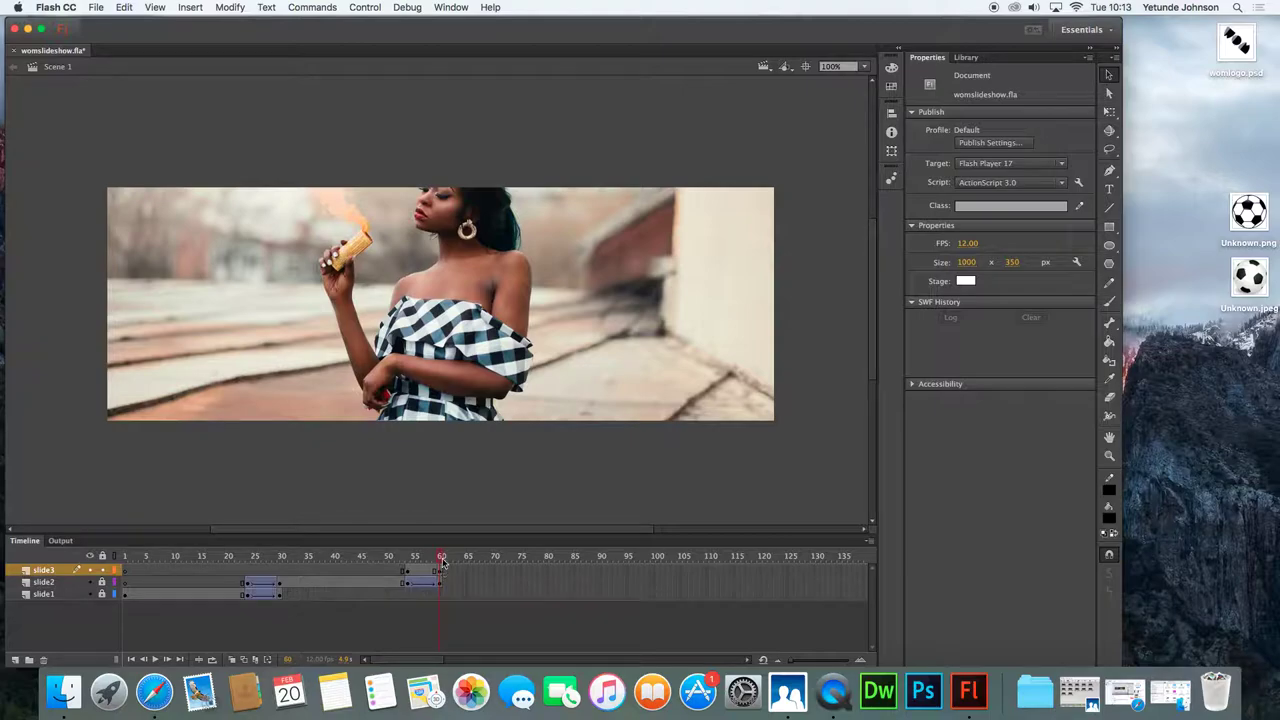
pyautogui.click(568, 572)
pyautogui.rightClick(568, 572)
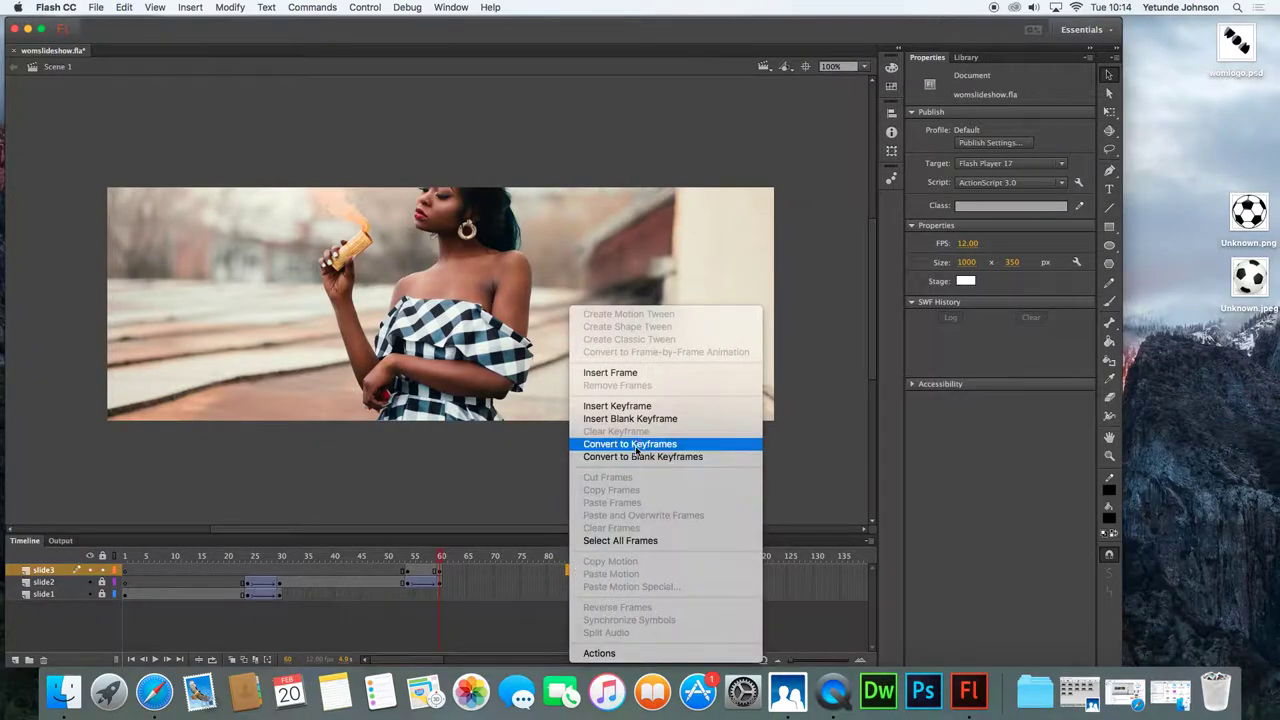
pyautogui.click(641, 408)
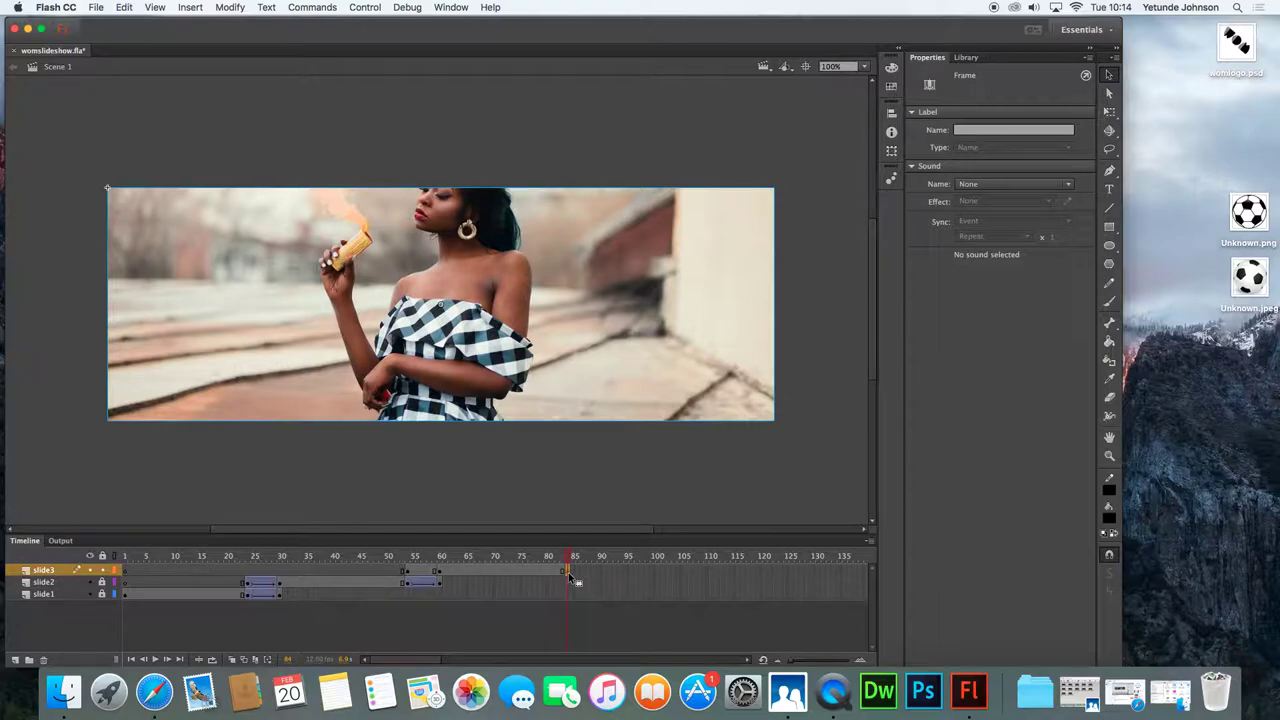
pyautogui.click(601, 574)
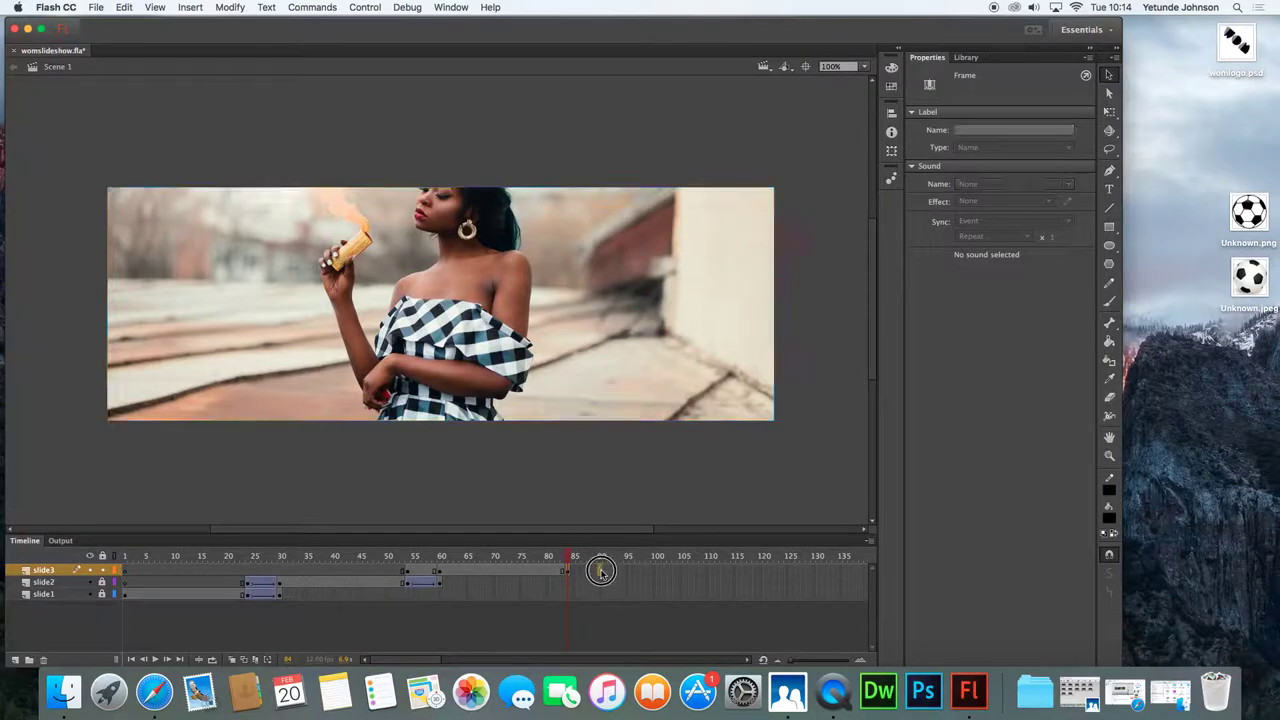
pyautogui.rightClick(601, 572)
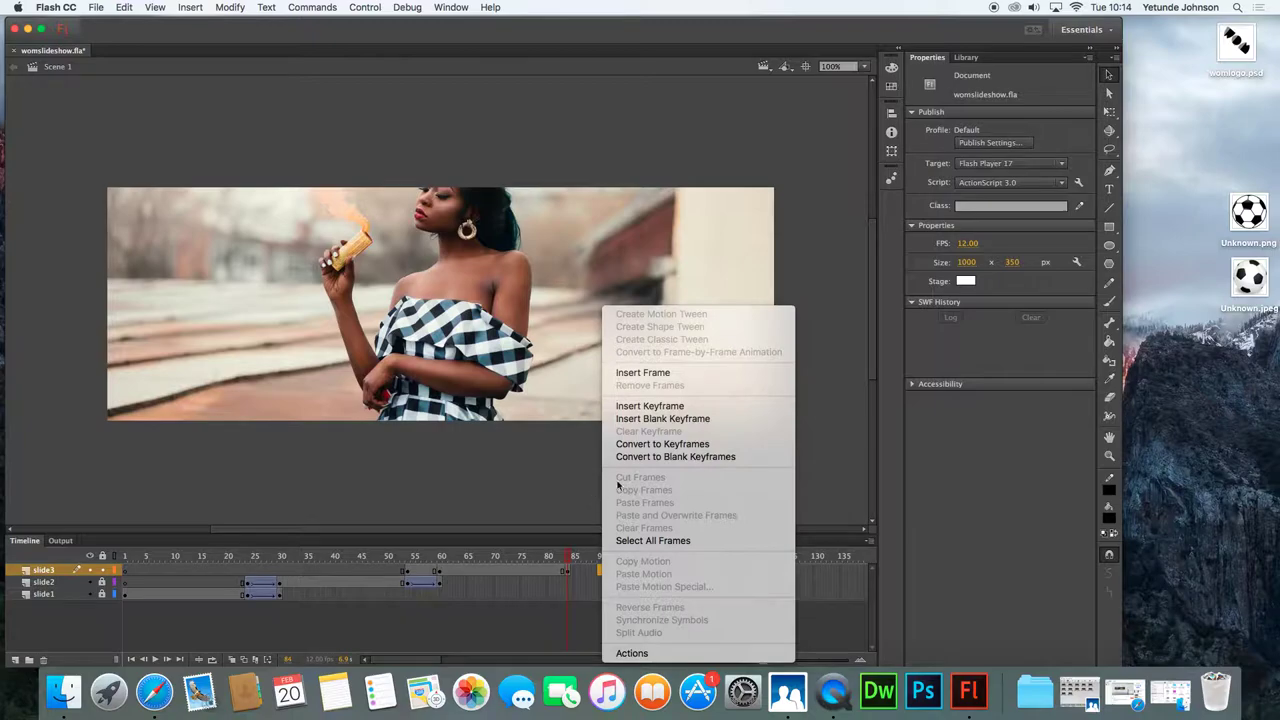
pyautogui.click(672, 406)
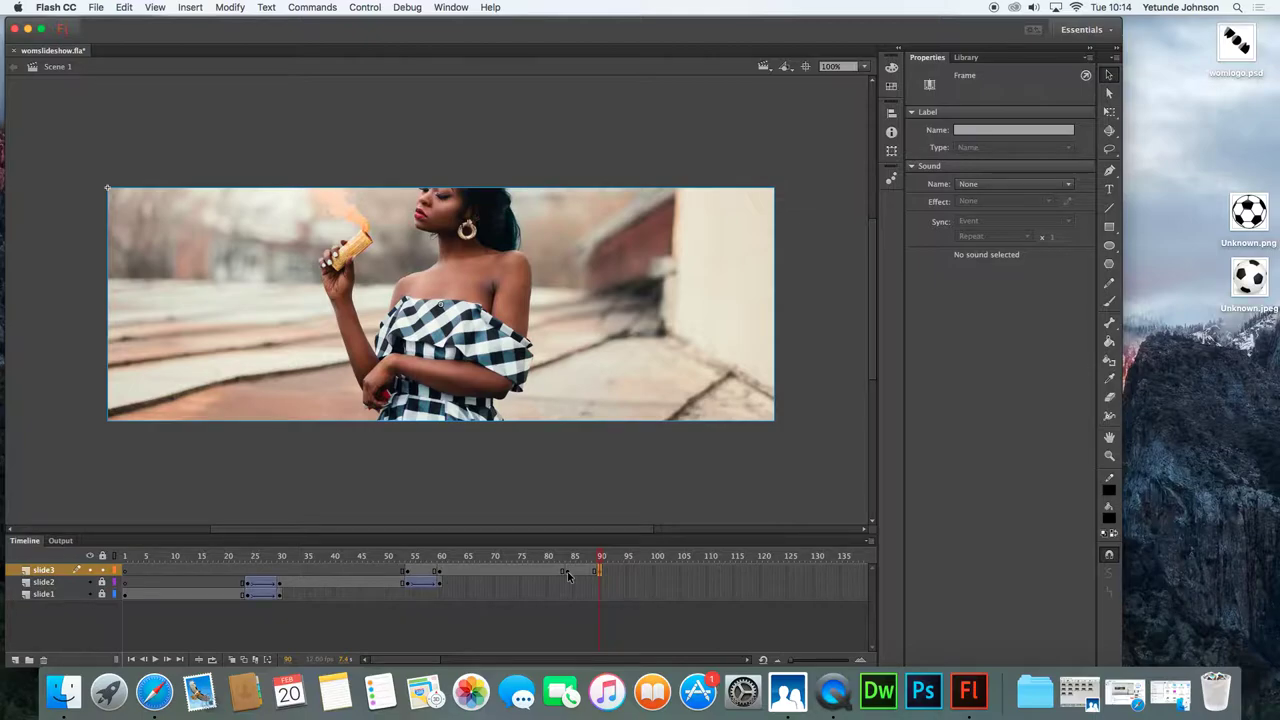
# Check the image3 instance's alpha at frame 84, and set it to 0% at frame 90
pyautogui.click(568, 572)
pyautogui.click(646, 316)
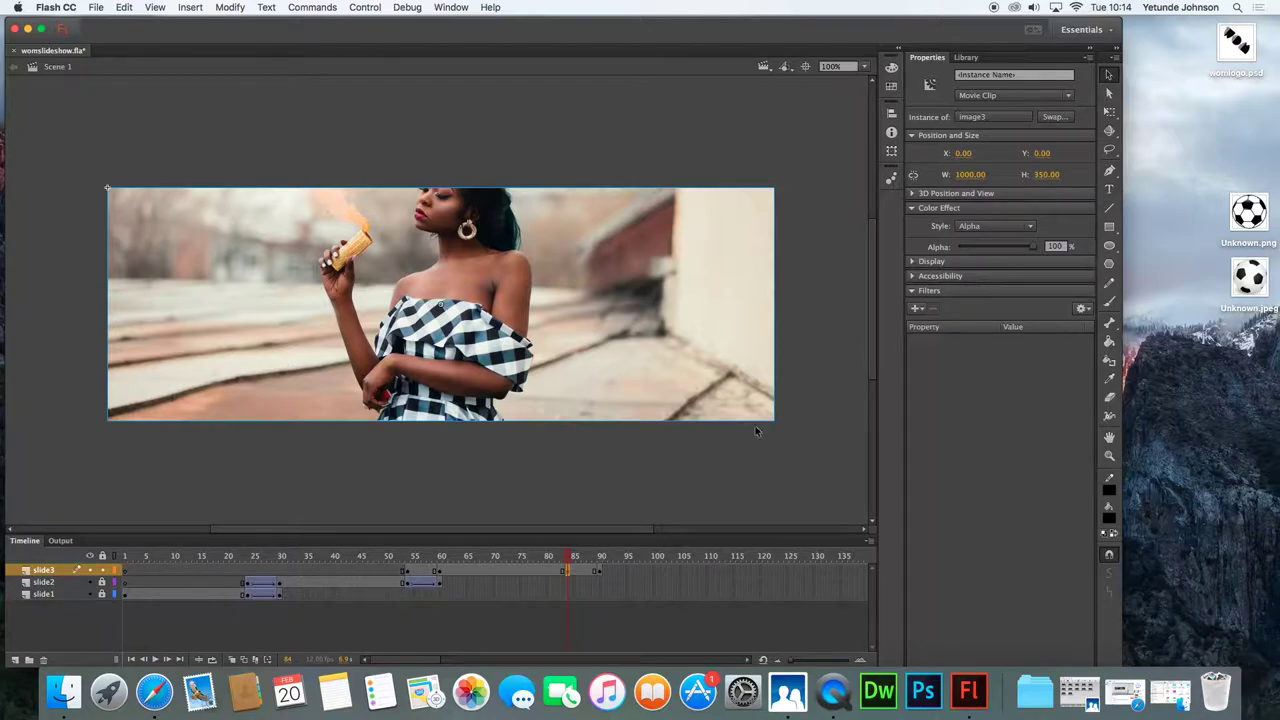
pyautogui.click(600, 571)
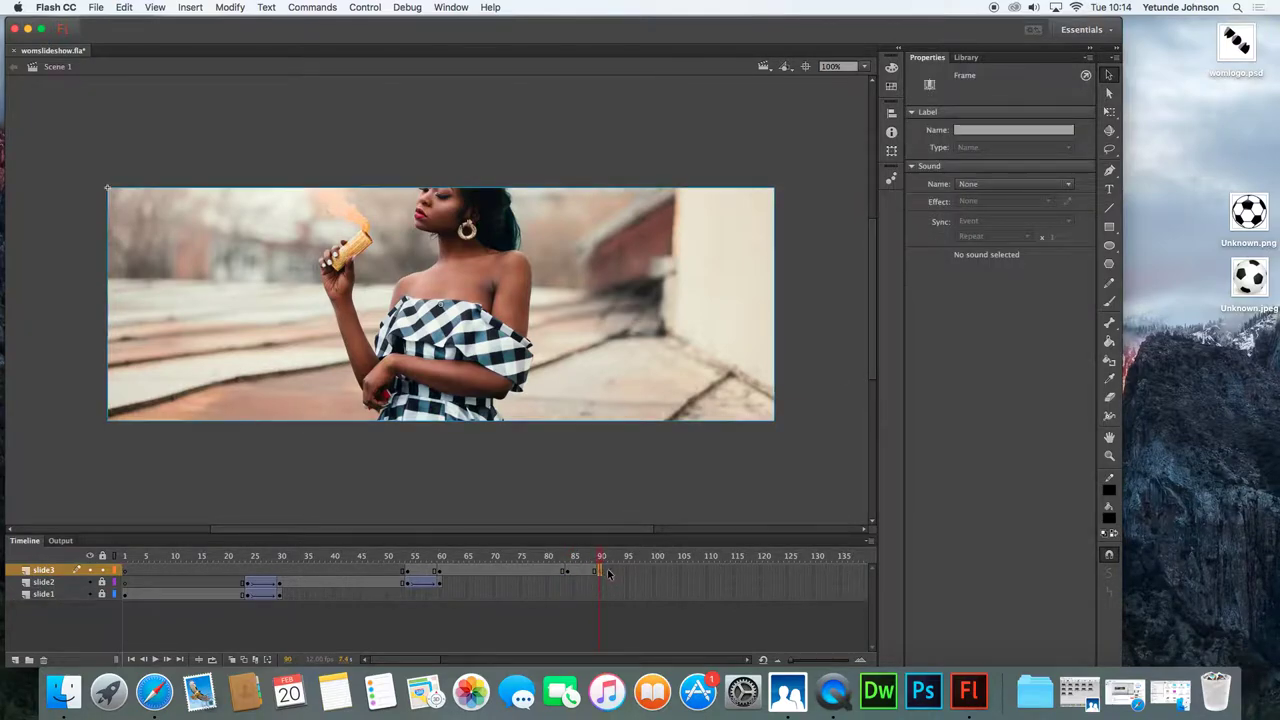
pyautogui.click(531, 286)
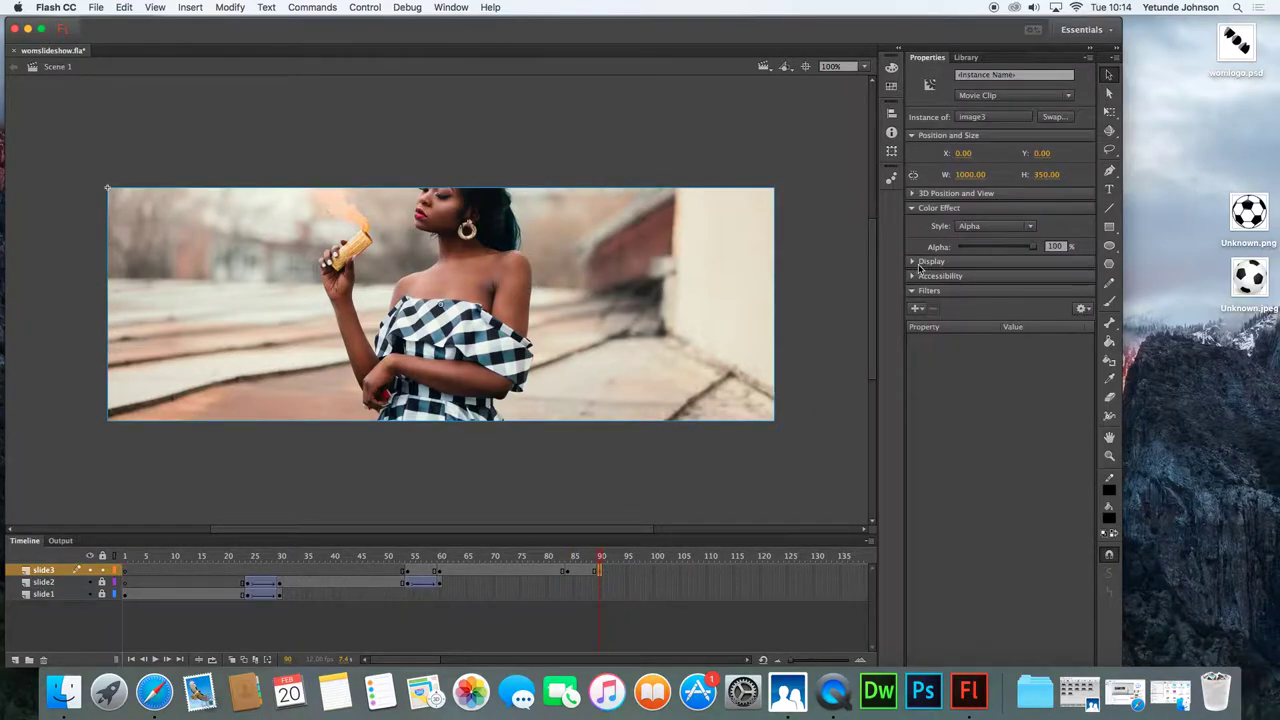
pyautogui.moveTo(1032, 249); pyautogui.dragTo(958, 249)
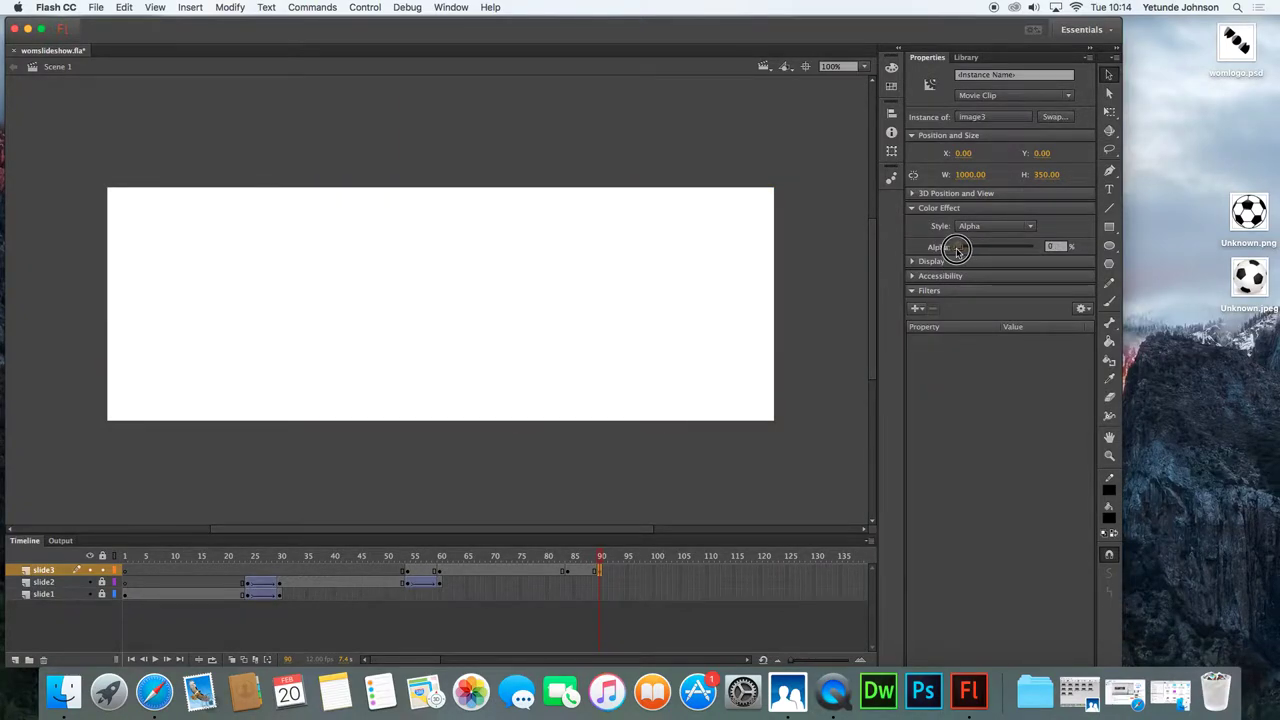
# Create a classic tween between frames 84 and 90 of the slide3 layer
pyautogui.click(580, 572)
pyautogui.rightClick(579, 570)
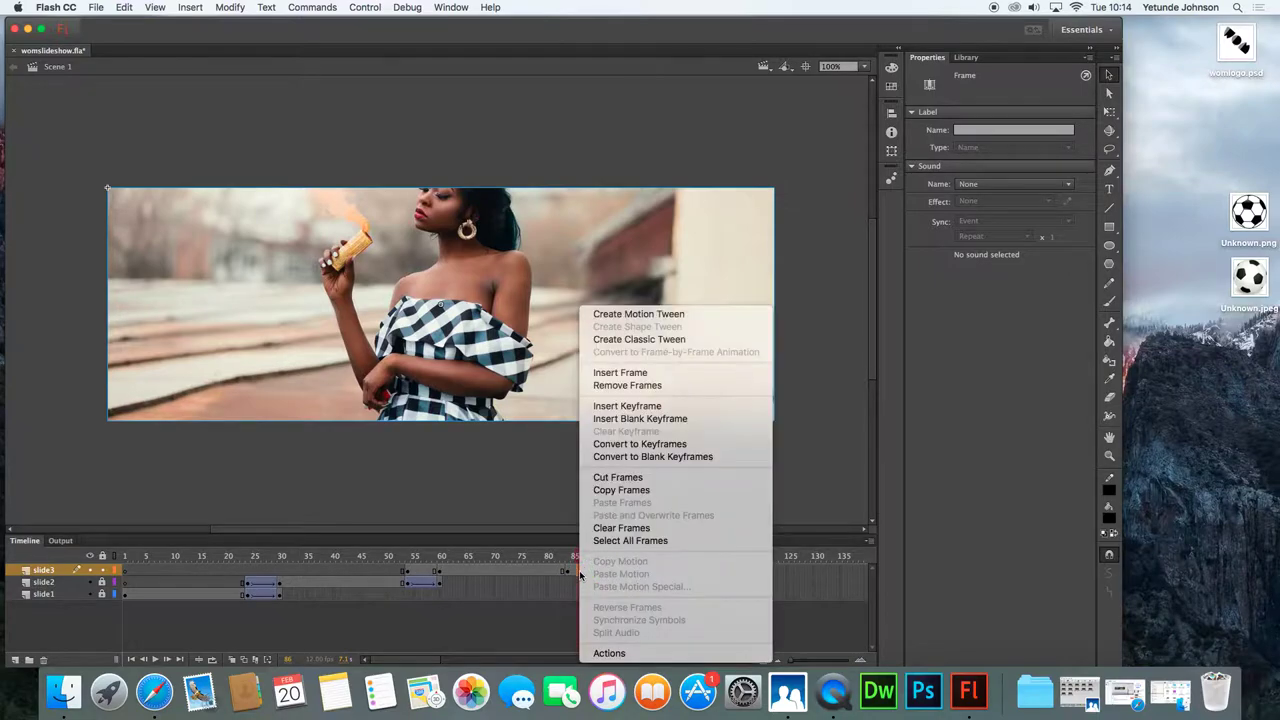
pyautogui.click(642, 340)
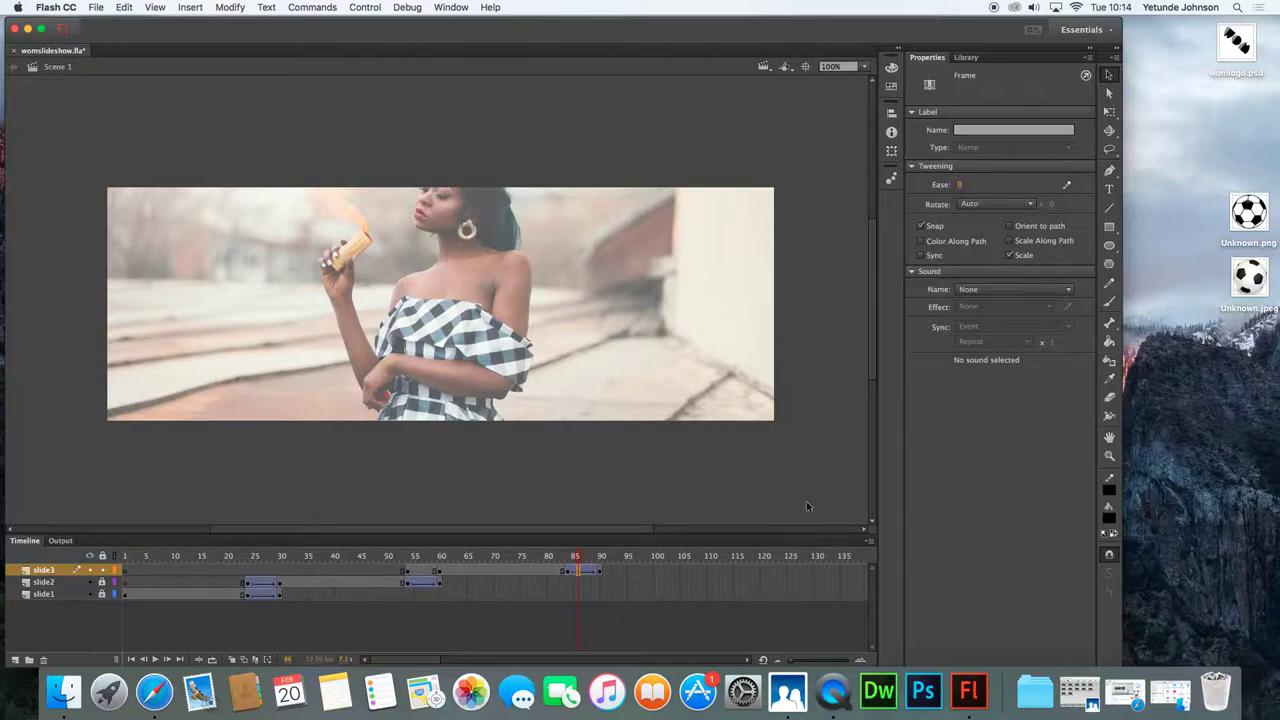
# Save the document, test the movie in Flash Professional and close the preview window
pyautogui.click(94, 9)
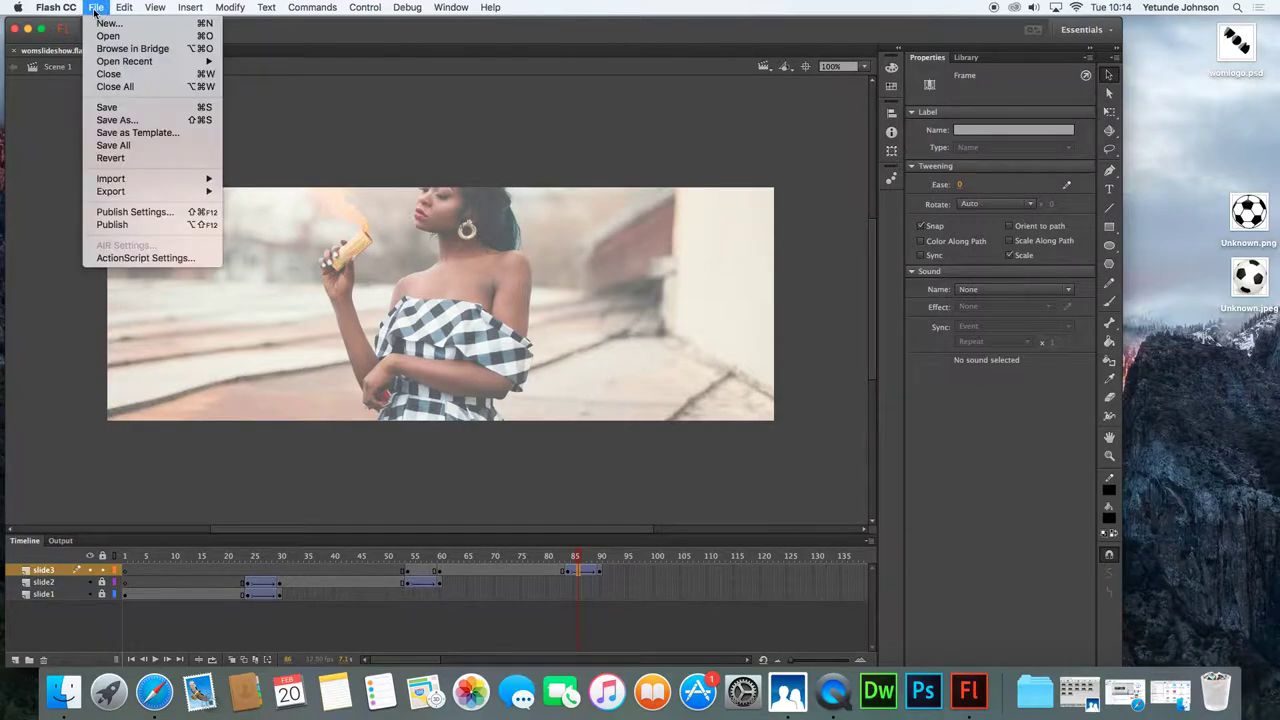
pyautogui.click(107, 108)
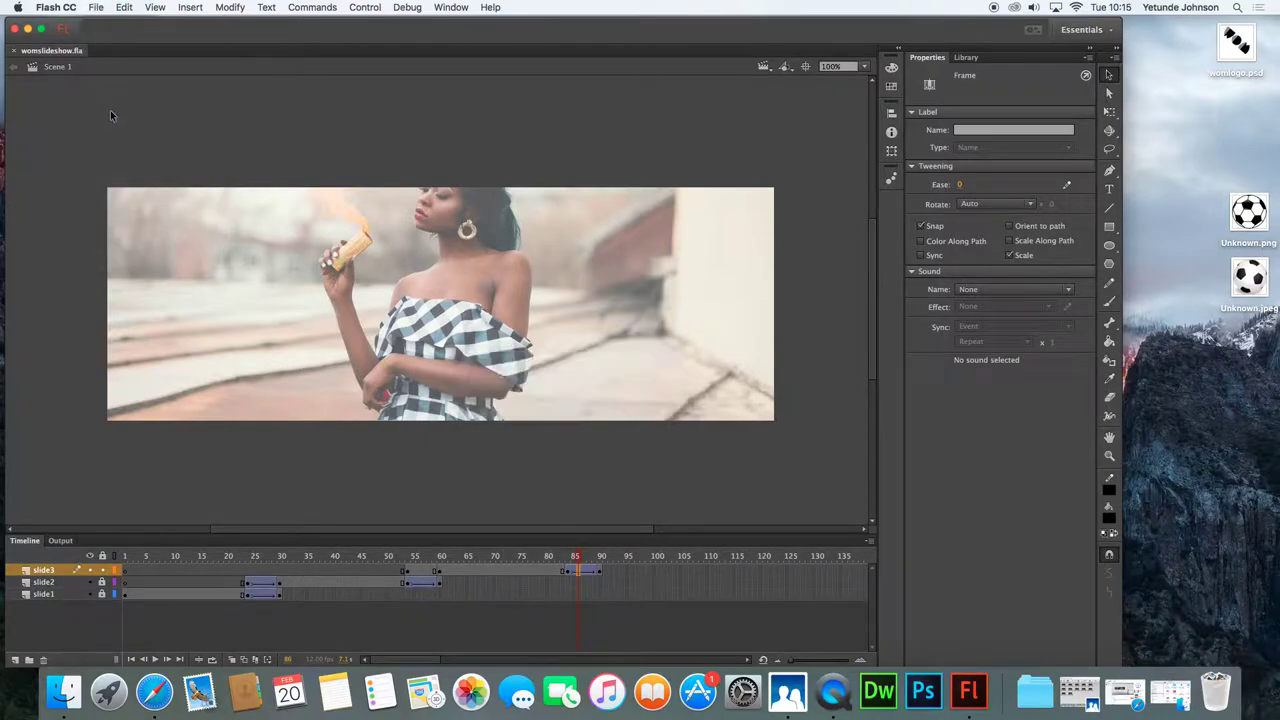
pyautogui.click(372, 9)
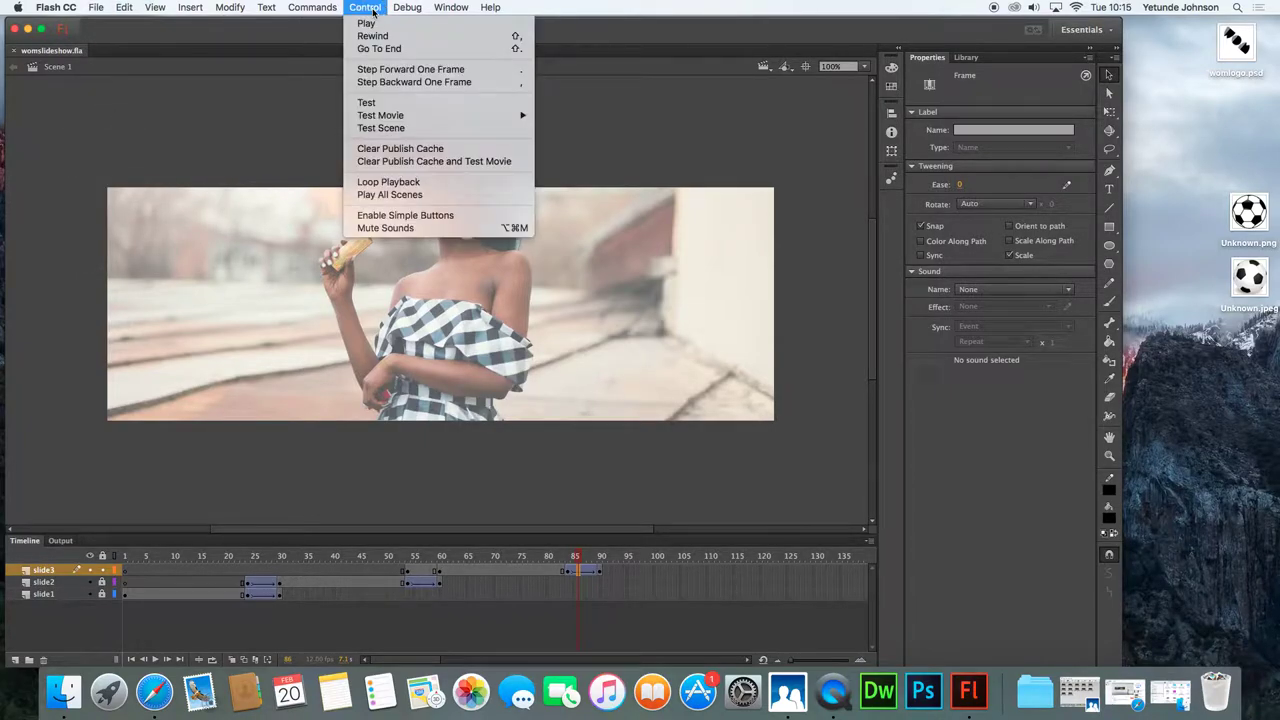
pyautogui.moveTo(420, 116)
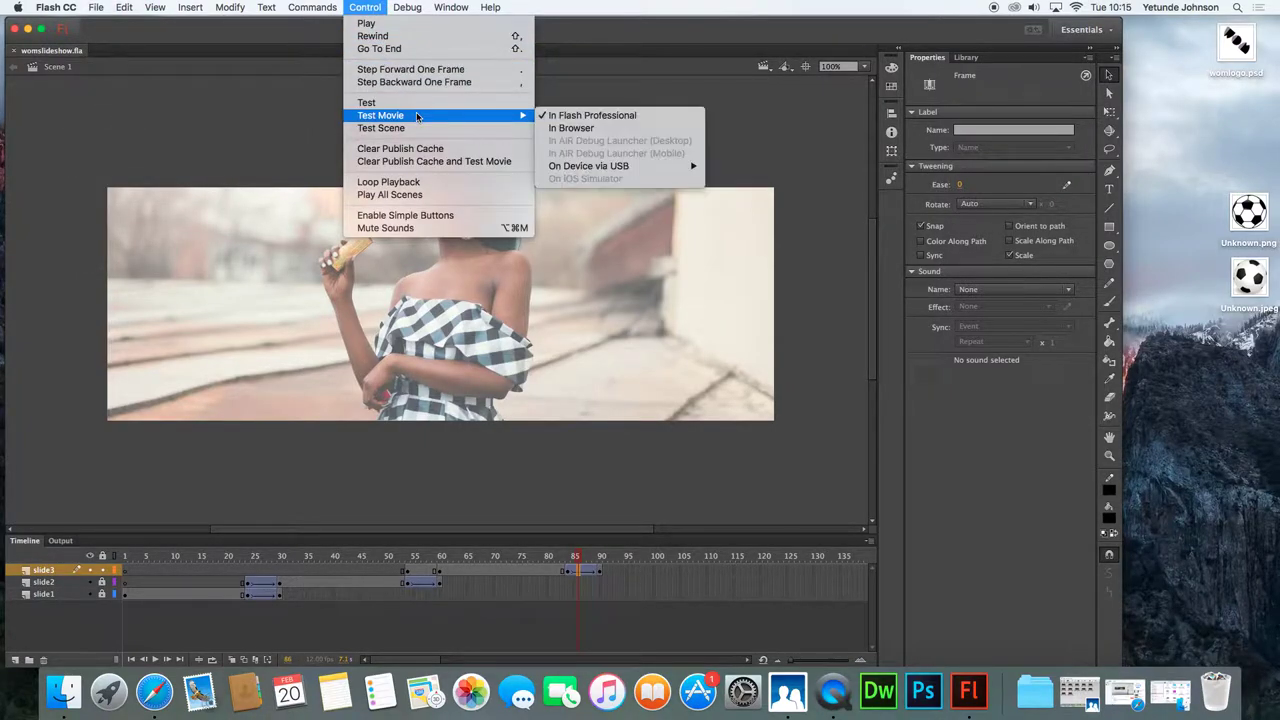
pyautogui.click(571, 116)
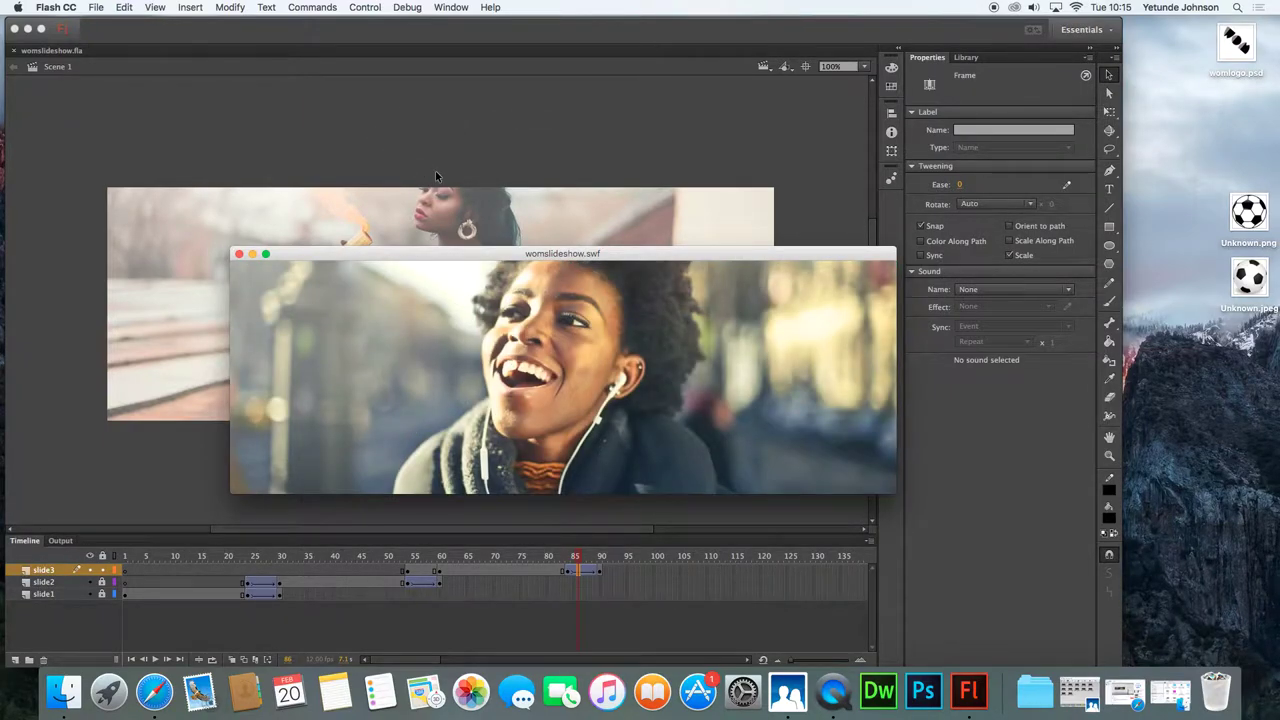
pyautogui.click(238, 254)
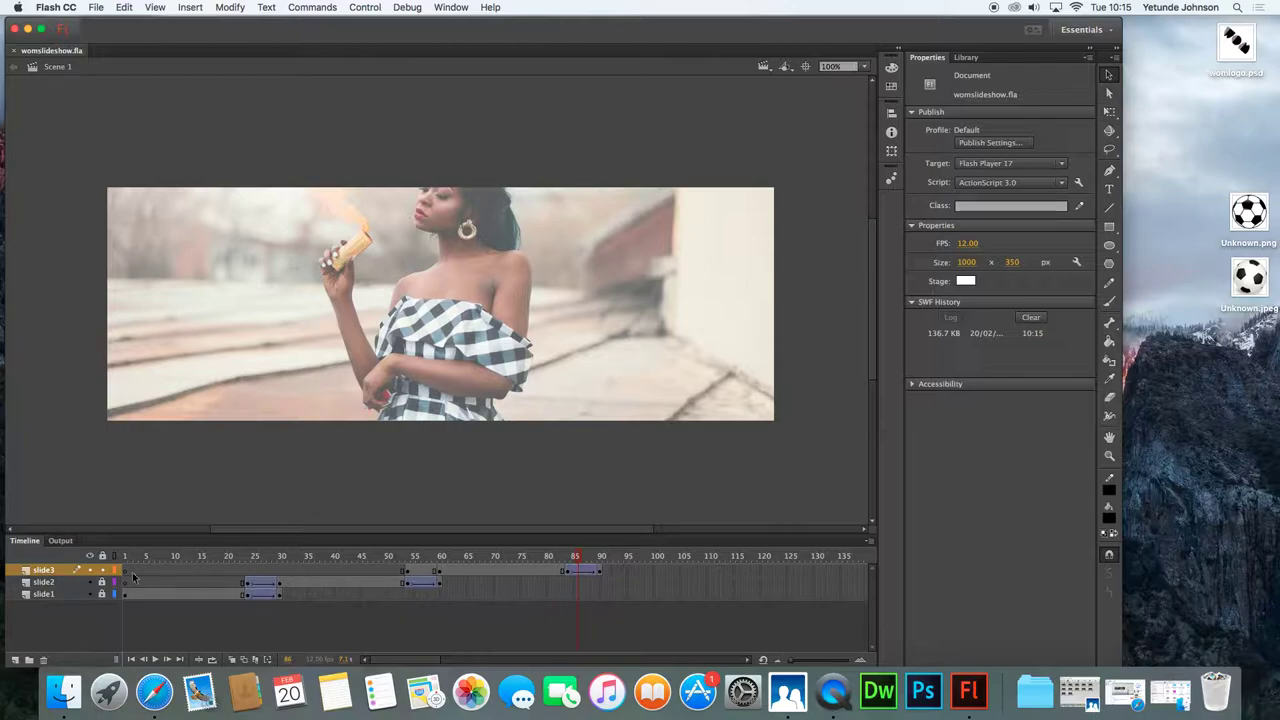
# Lock the slide3 layer, unlock the slide1 layer and move the playhead to frame 84
pyautogui.click(101, 570)
pyautogui.click(101, 594)
pyautogui.moveTo(577, 557); pyautogui.dragTo(571, 558)
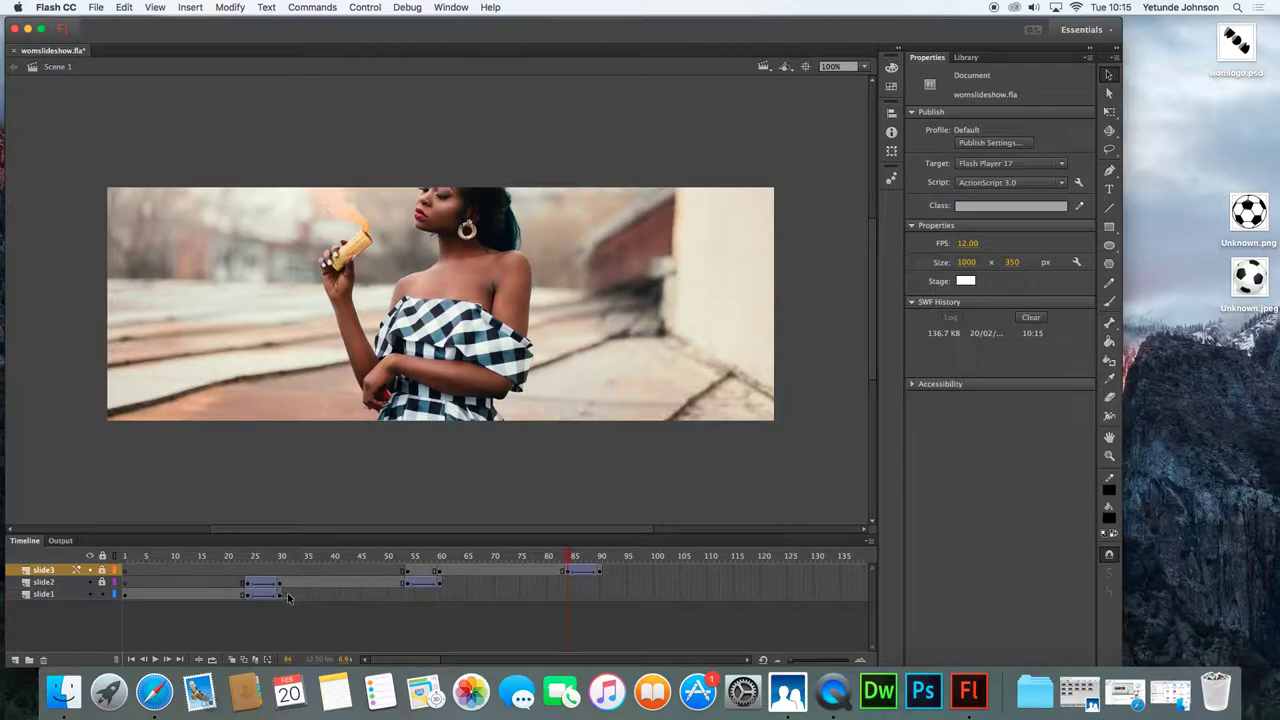
pyautogui.moveTo(571, 556)
pyautogui.mouseDown()
pyautogui.moveTo(249, 553)
pyautogui.moveTo(566, 578)
pyautogui.mouseUp()
# Insert keyframes at frames 84 and 90 of the slide1 layer
pyautogui.click(568, 595)
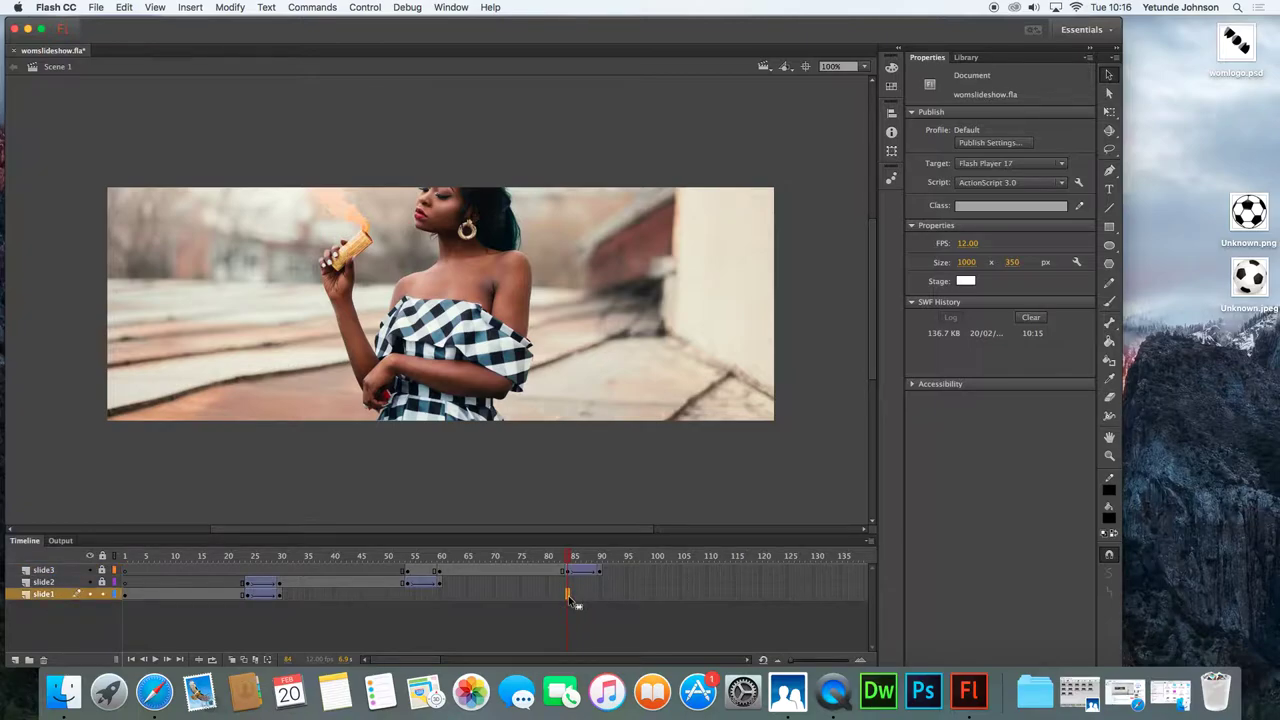
pyautogui.rightClick(568, 593)
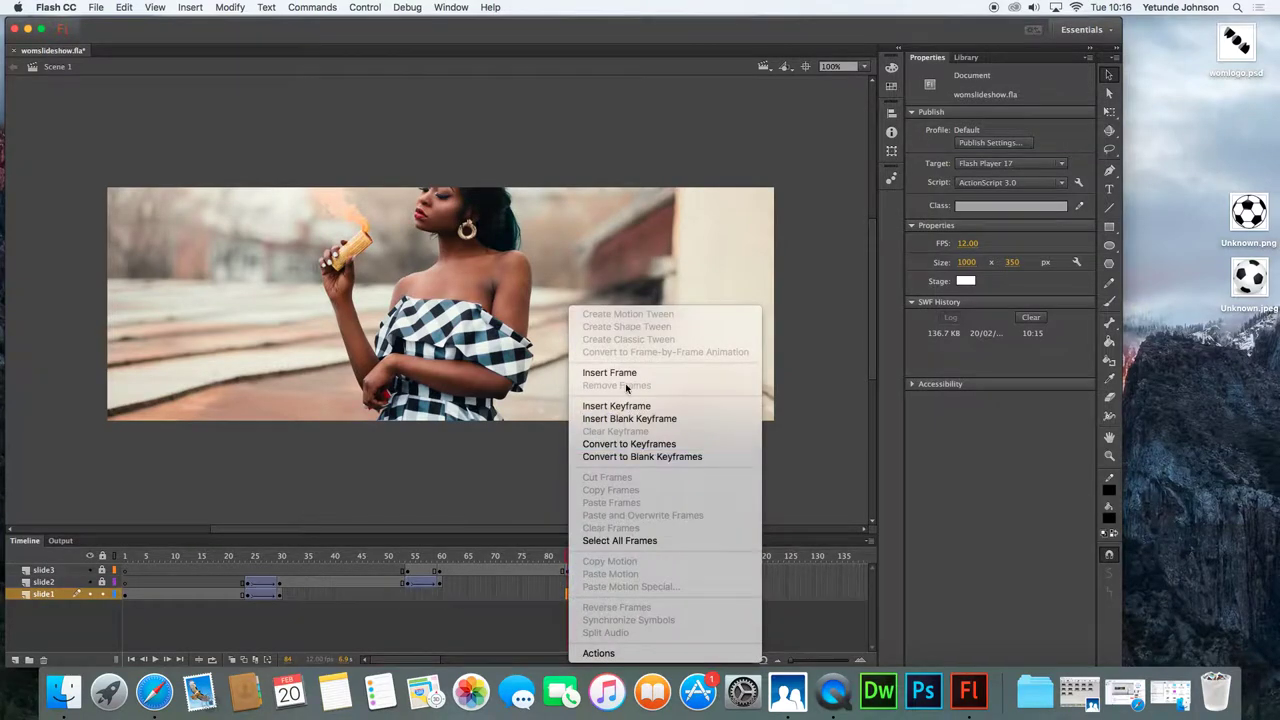
pyautogui.click(616, 406)
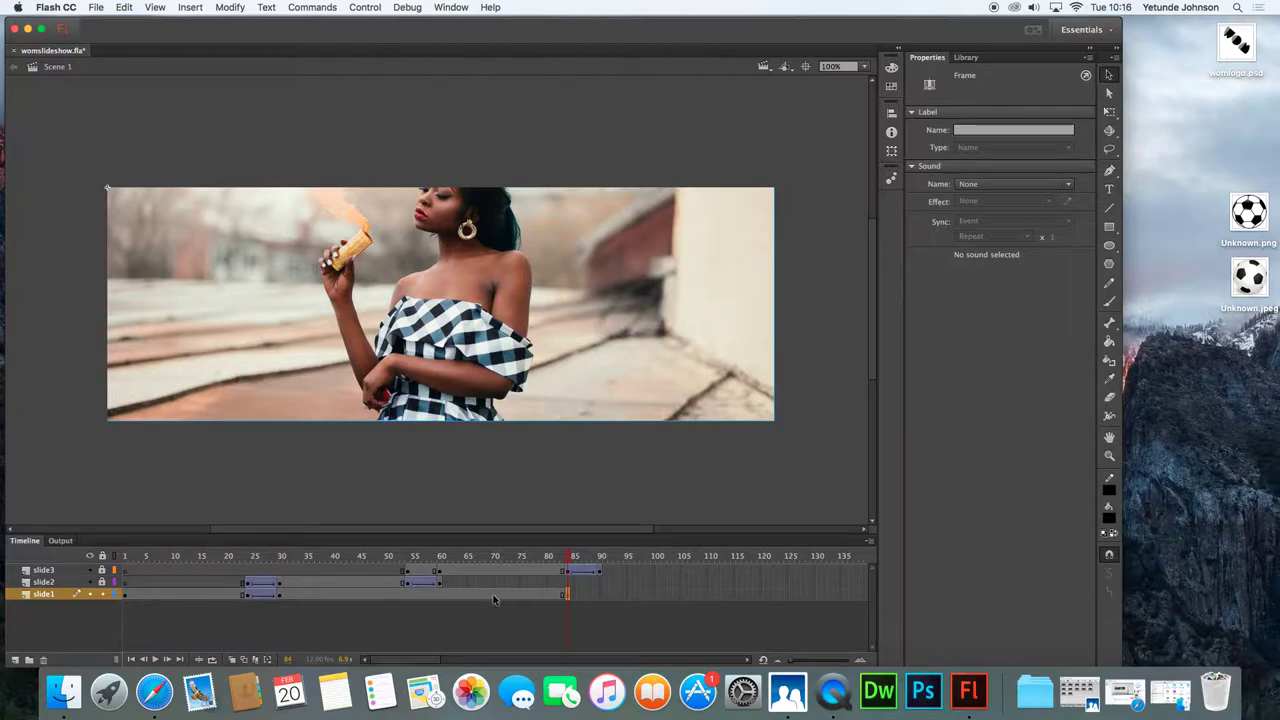
pyautogui.moveTo(572, 558); pyautogui.dragTo(569, 602)
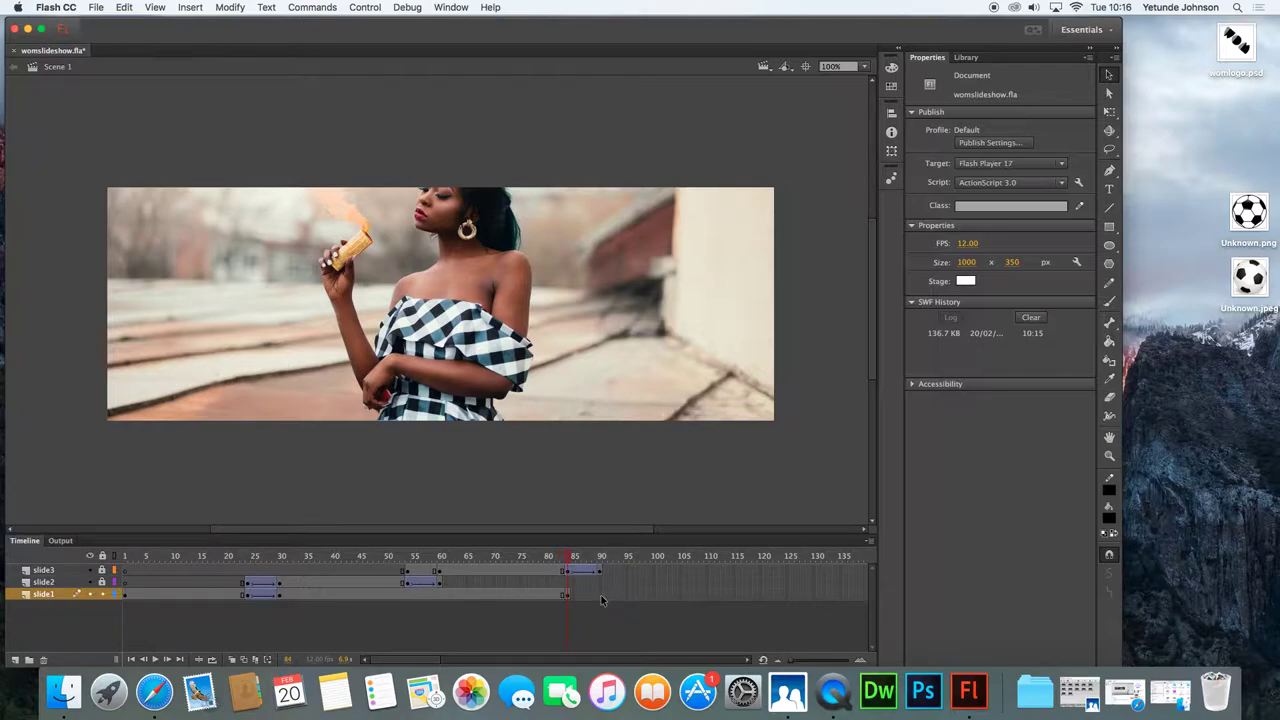
pyautogui.click(601, 595)
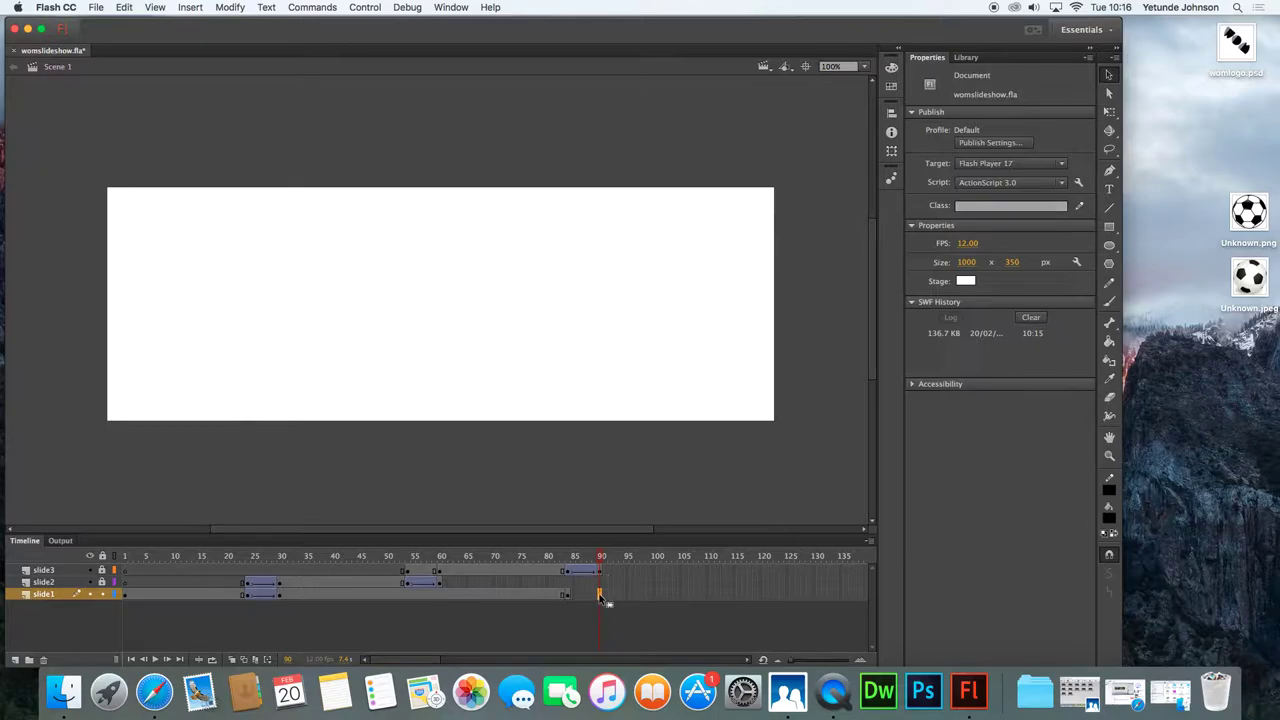
pyautogui.rightClick(599, 596)
pyautogui.click(656, 407)
# Select the image1 instance at frame 84 of the slide1 layer, try its alpha at 100%, and set it back to 0%
pyautogui.moveTo(601, 557); pyautogui.dragTo(571, 559)
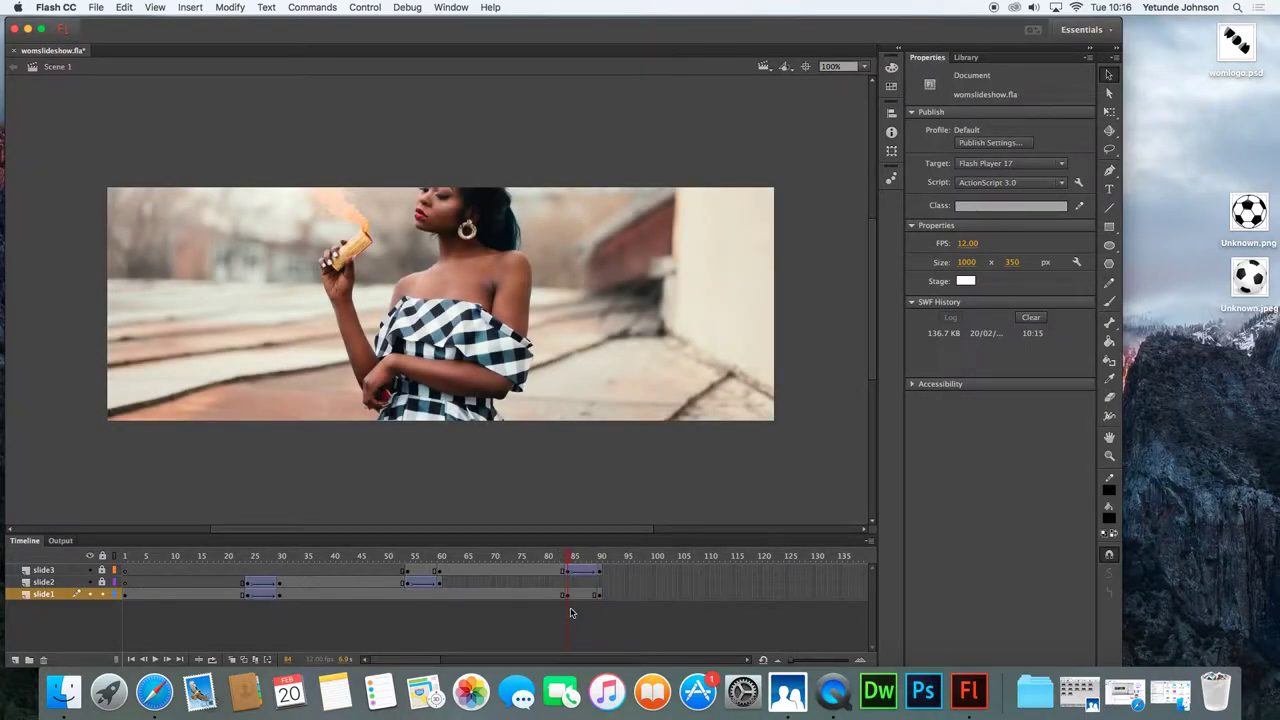
pyautogui.click(569, 596)
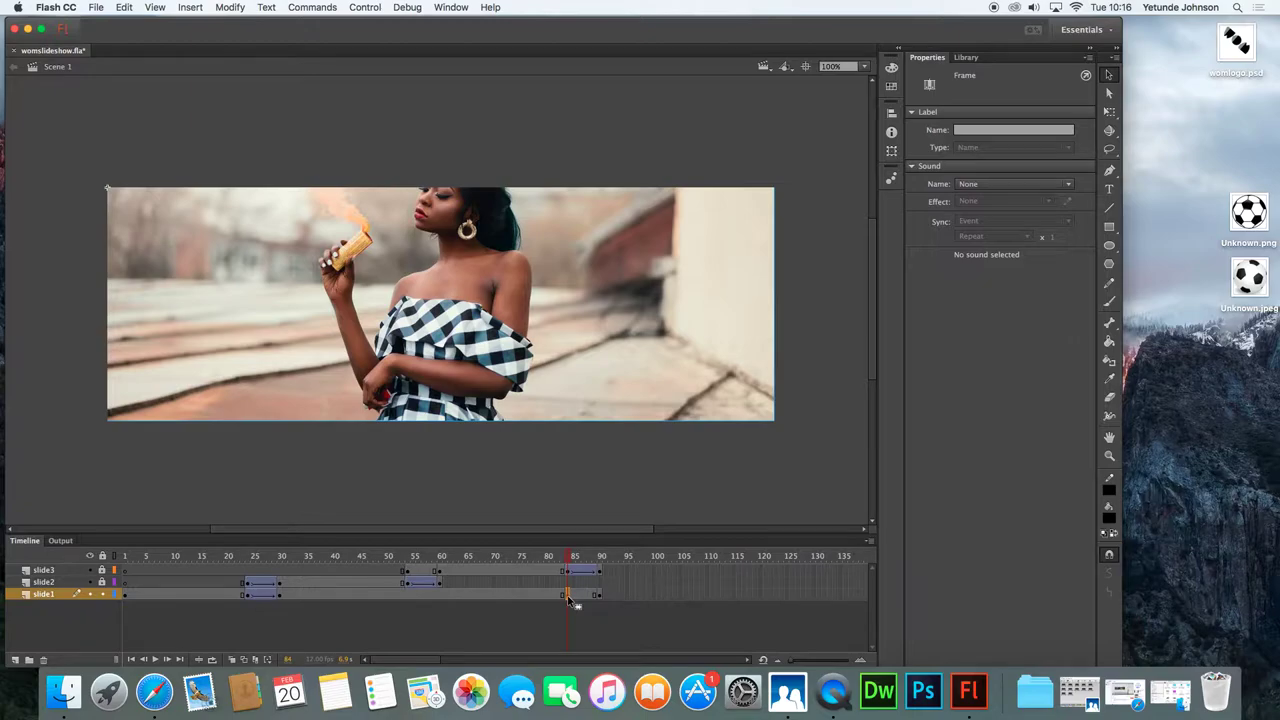
pyautogui.click(577, 340)
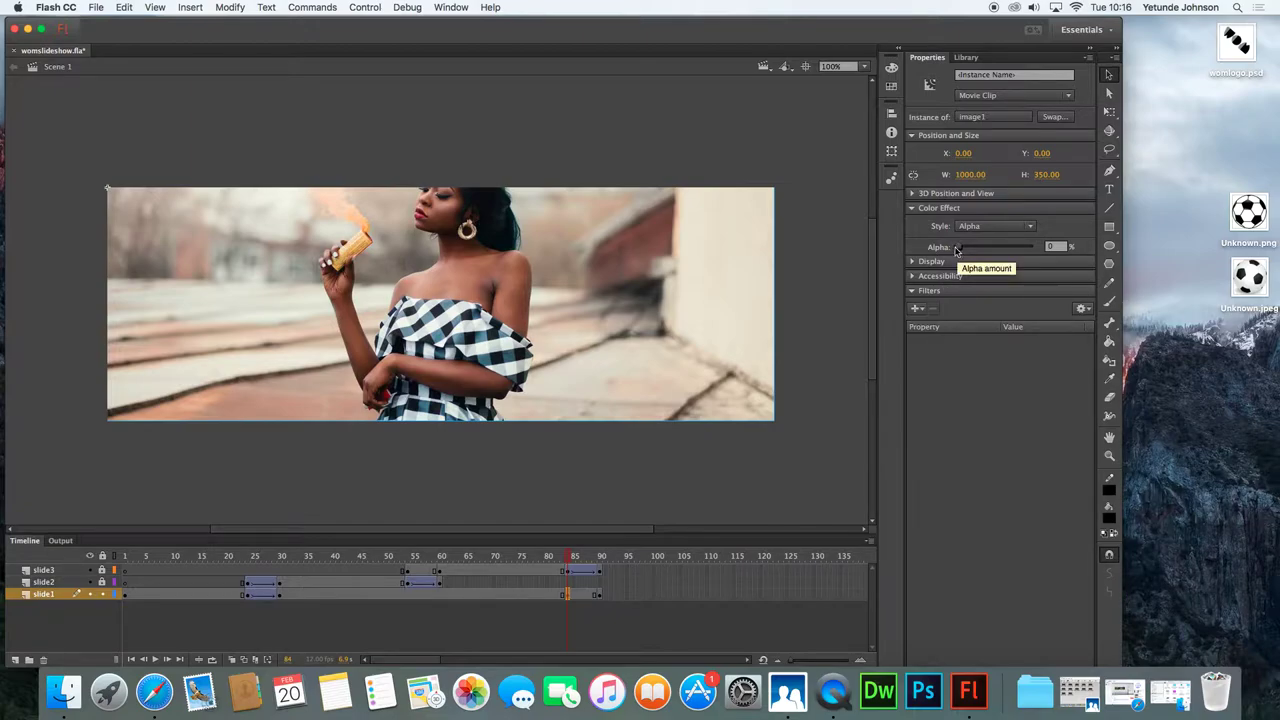
pyautogui.click(960, 248)
pyautogui.moveTo(960, 248); pyautogui.dragTo(1035, 252)
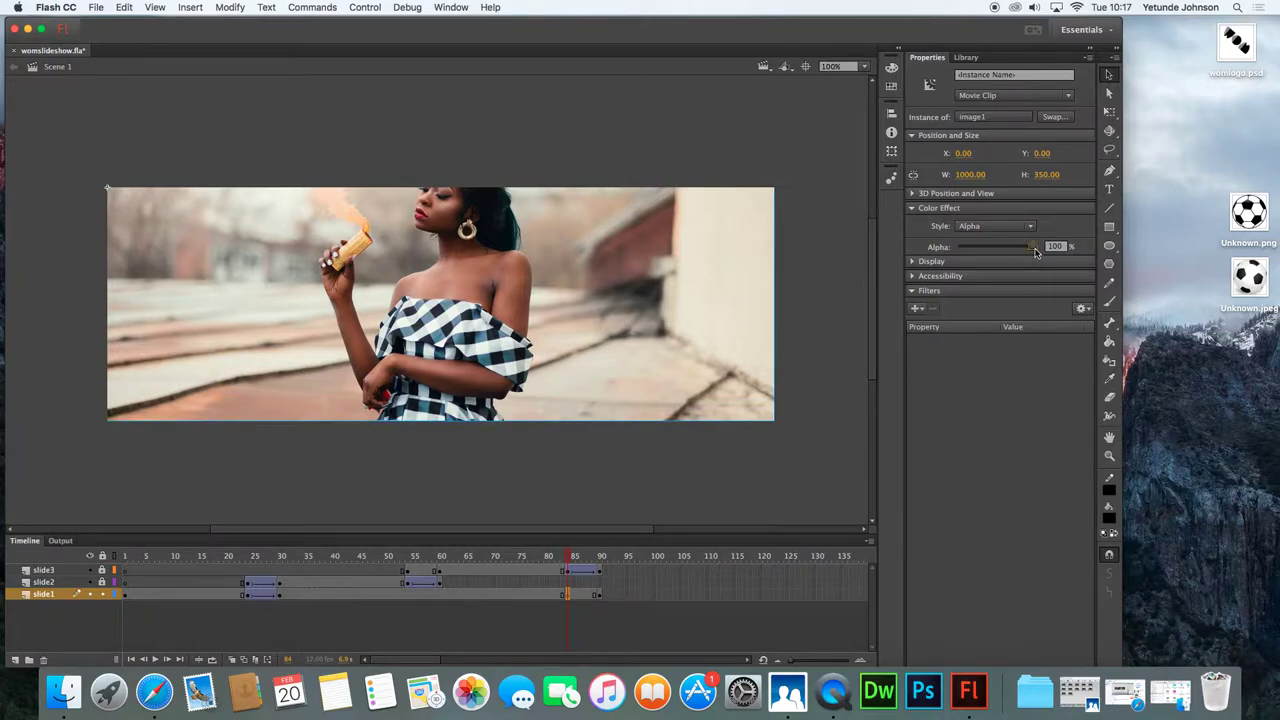
pyautogui.moveTo(1035, 251); pyautogui.dragTo(956, 248)
# Set the image1 instance's alpha to 100% at frame 90 of the slide1 layer
pyautogui.click(600, 596)
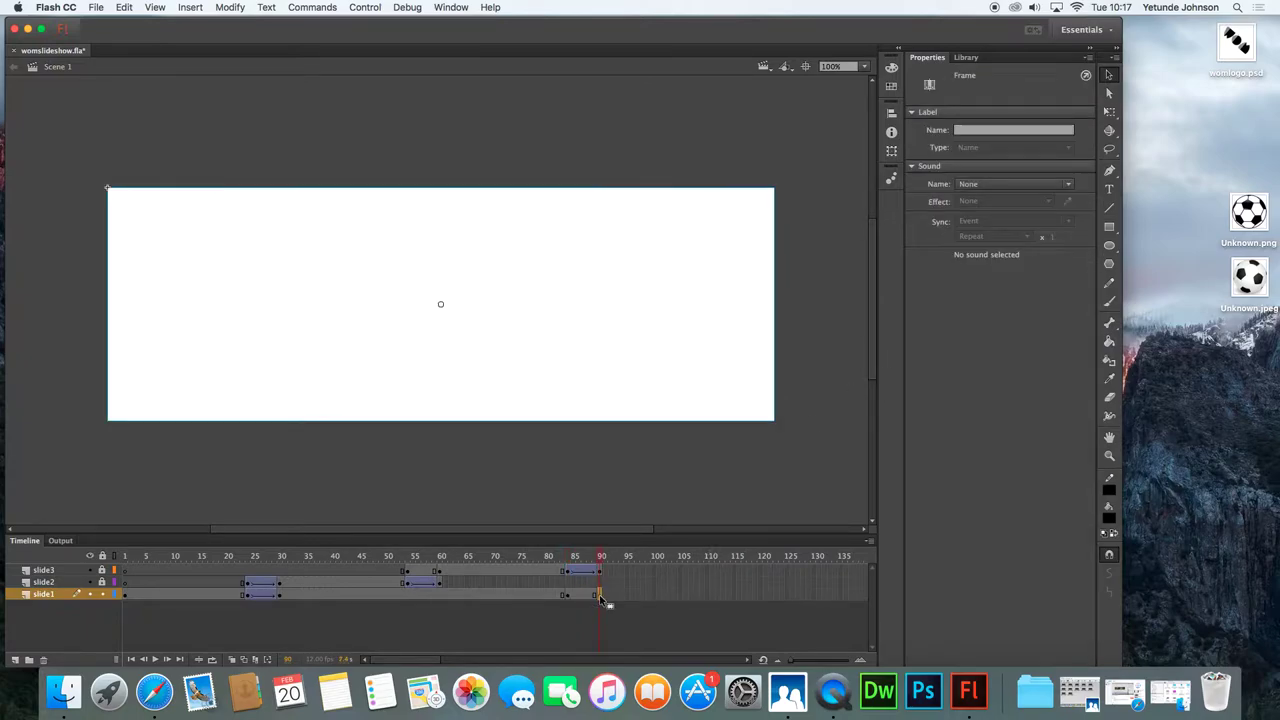
pyautogui.click(636, 354)
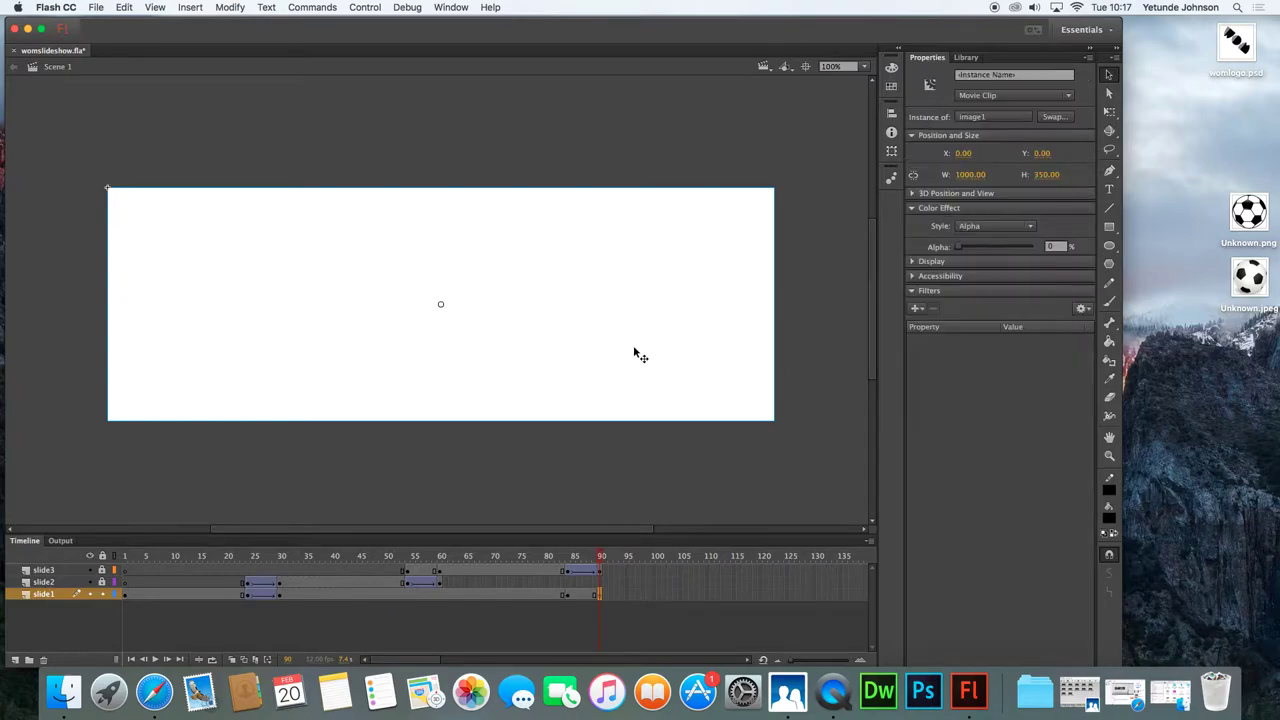
pyautogui.moveTo(957, 247); pyautogui.dragTo(1032, 247)
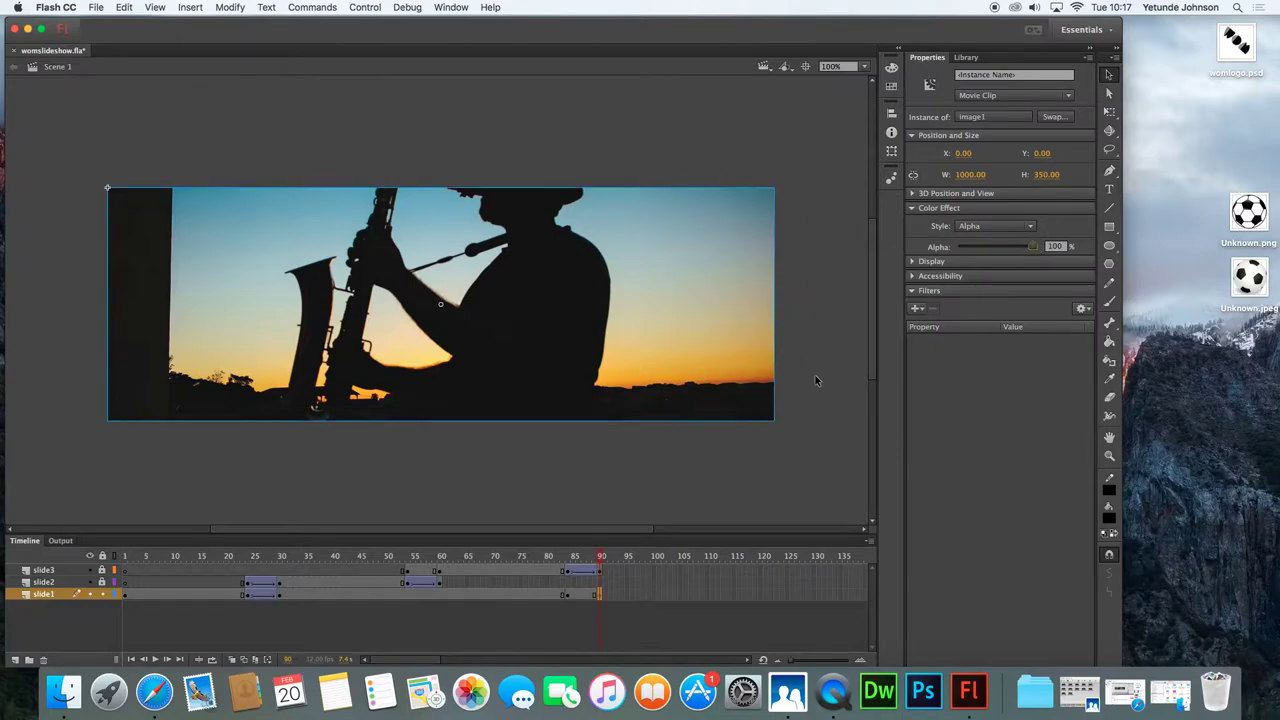
# Save the document and test the movie in Flash Professional
pyautogui.click(95, 8)
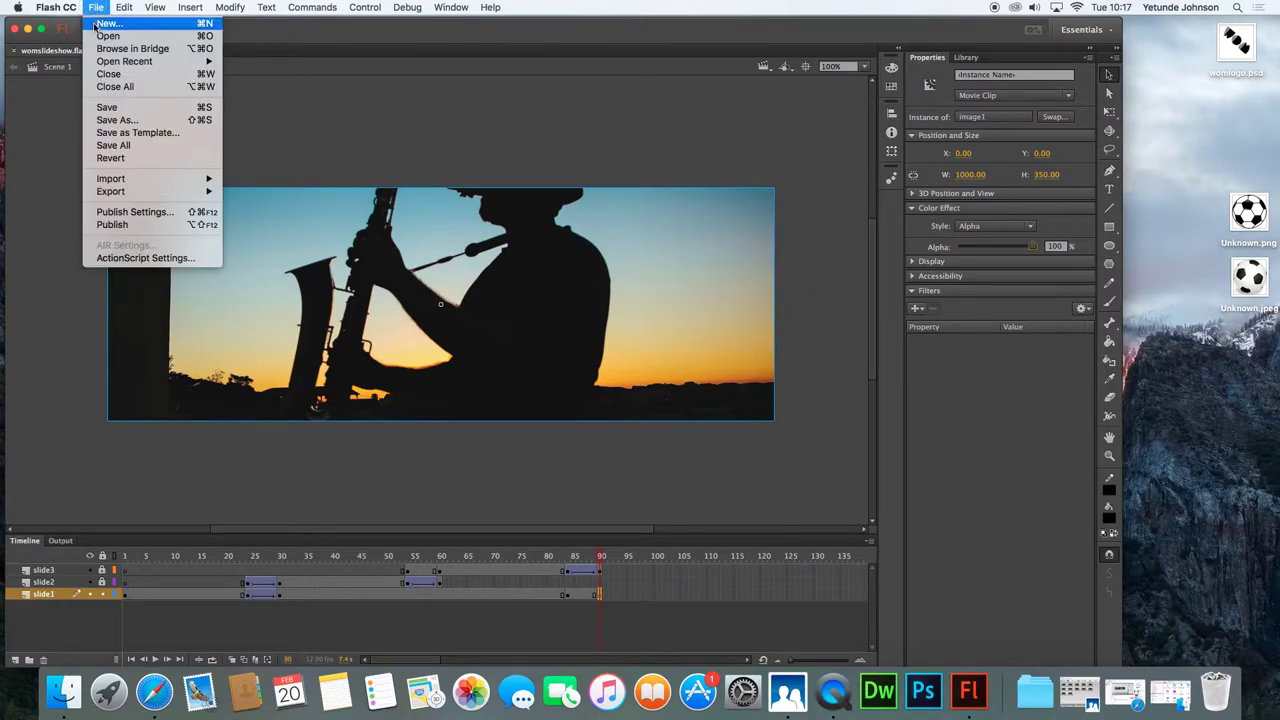
pyautogui.click(106, 107)
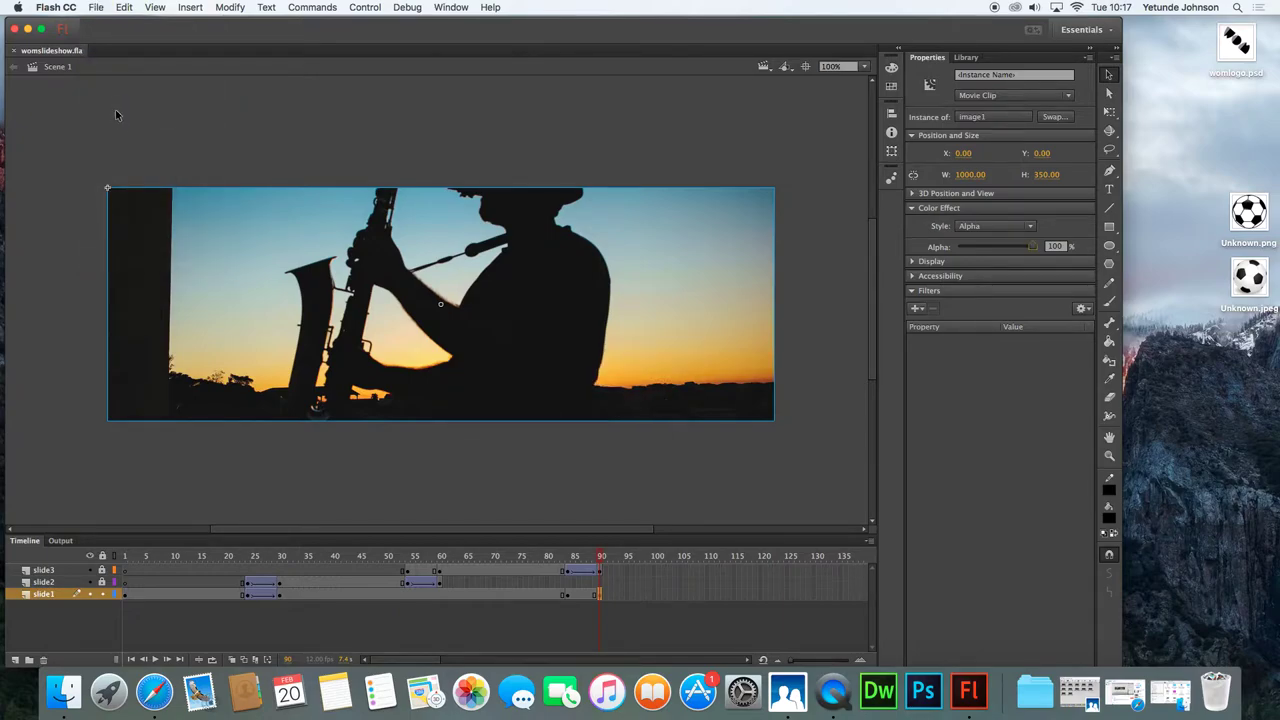
pyautogui.click(374, 9)
pyautogui.moveTo(383, 117)
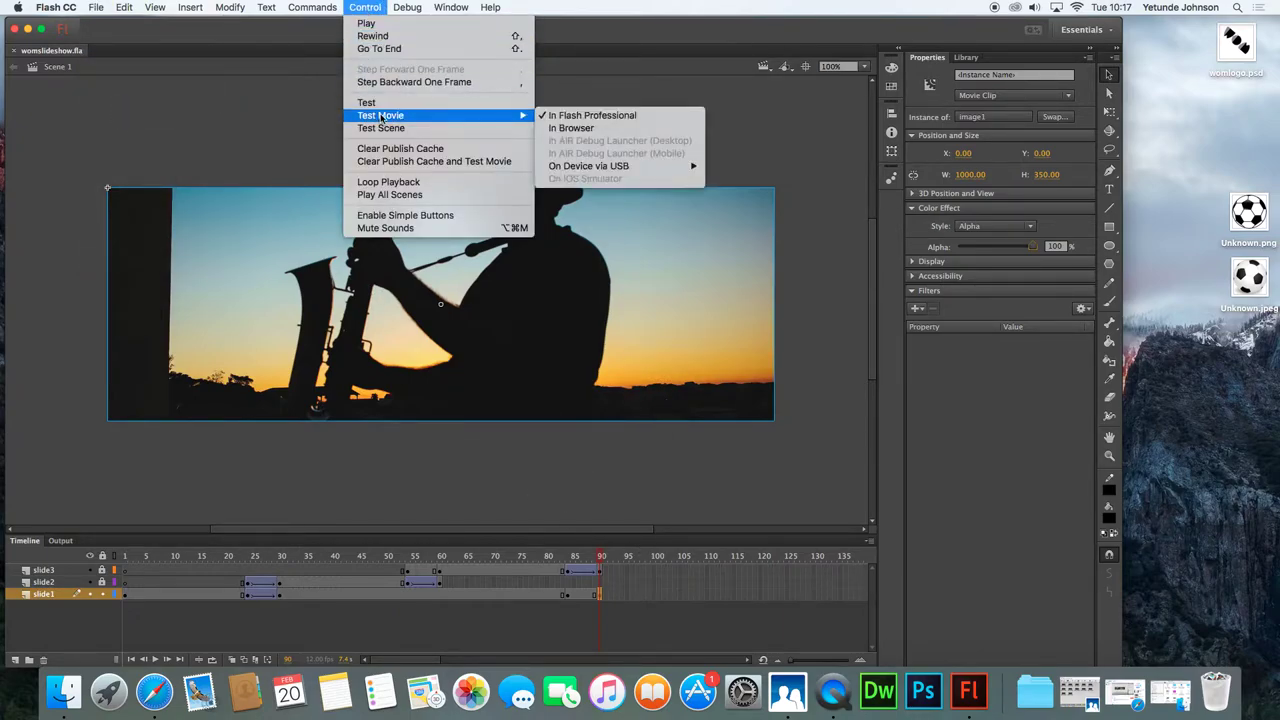
pyautogui.click(561, 117)
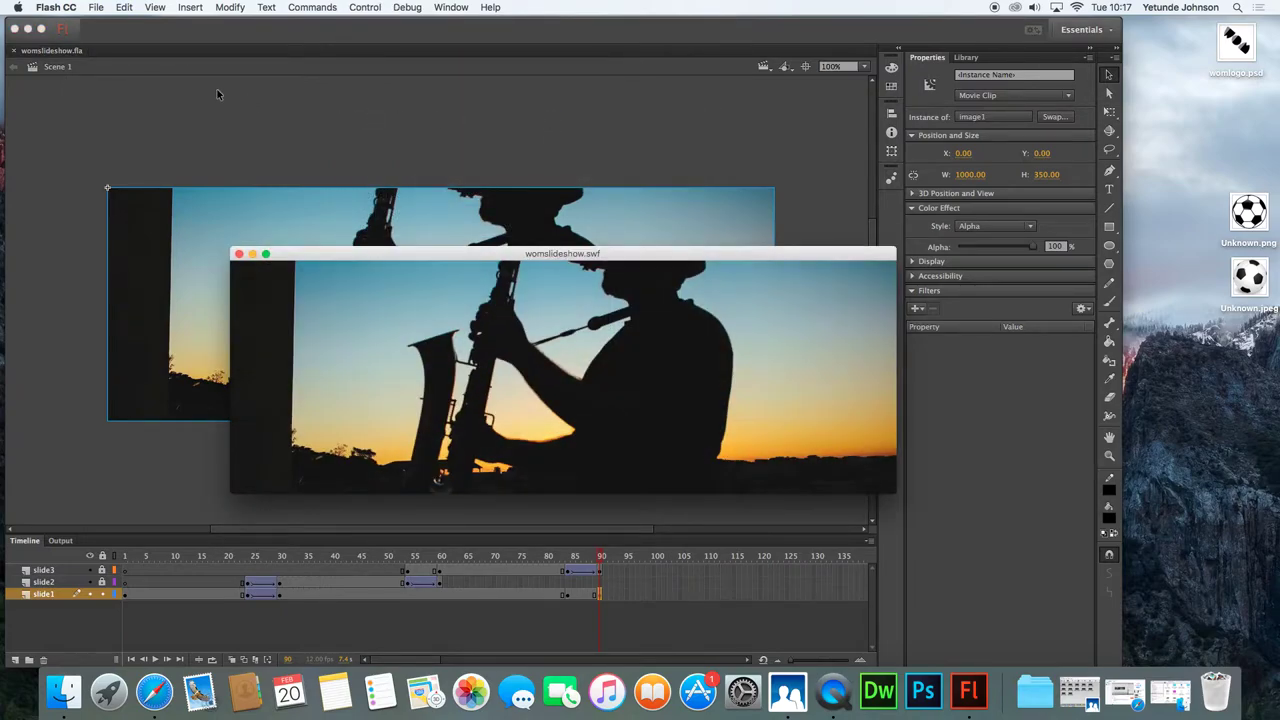